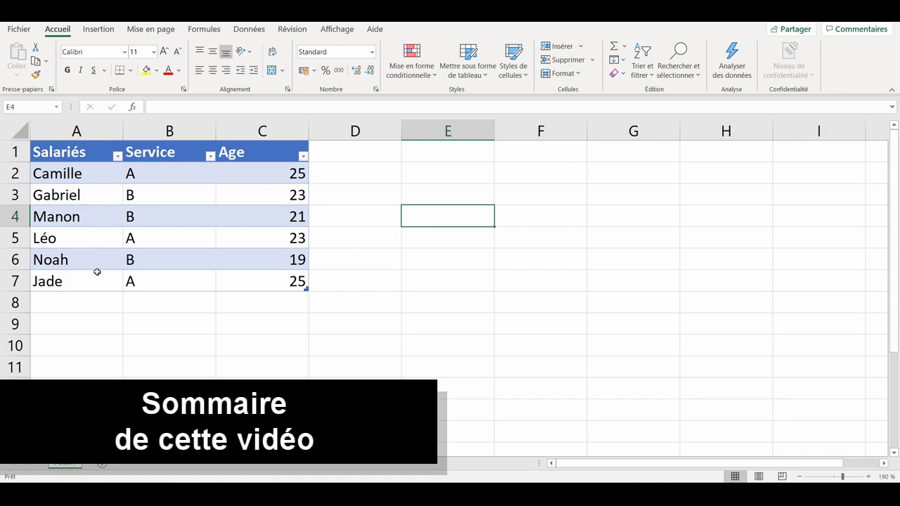
Insert two blank rows in the table, delete them with the employee row, and filter the slicer to service A.
click(91, 239)
key(ctrl+plus)
key(ctrl+plus)
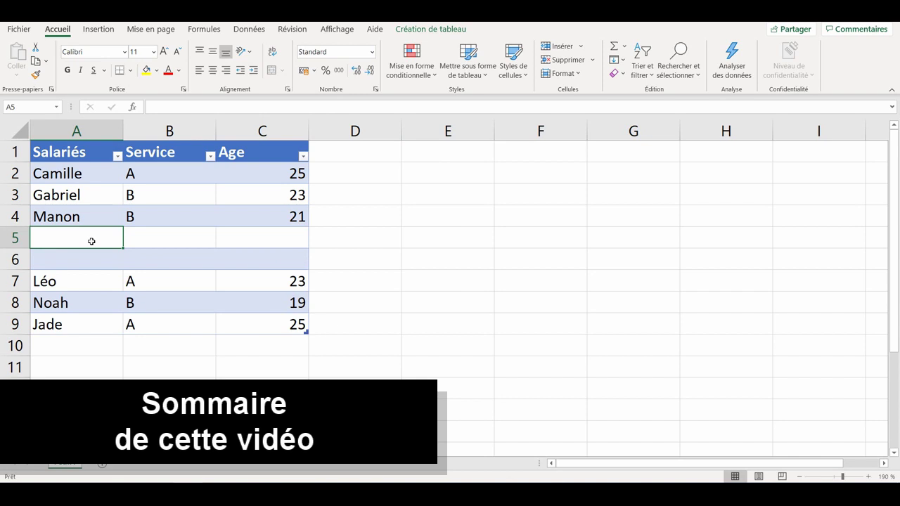
key(ctrl+minus)
key(ctrl+minus)
key(ctrl+minus)
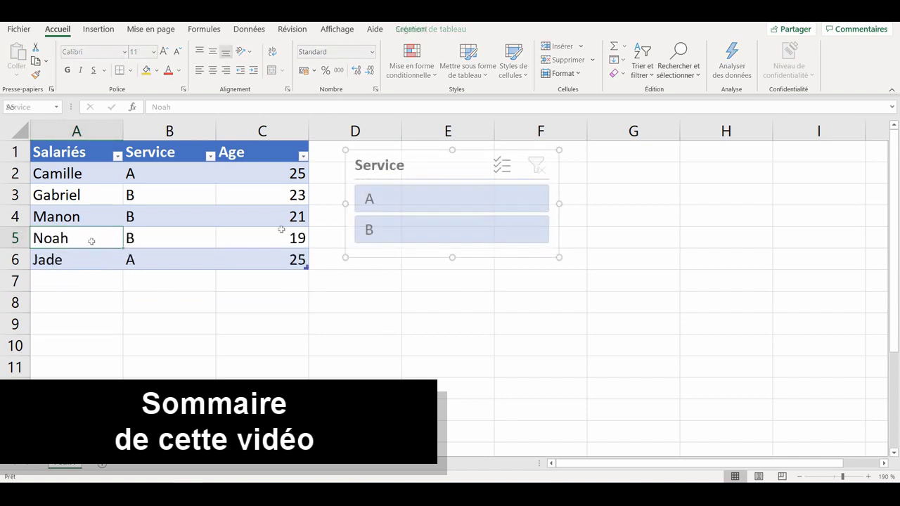
click(405, 204)
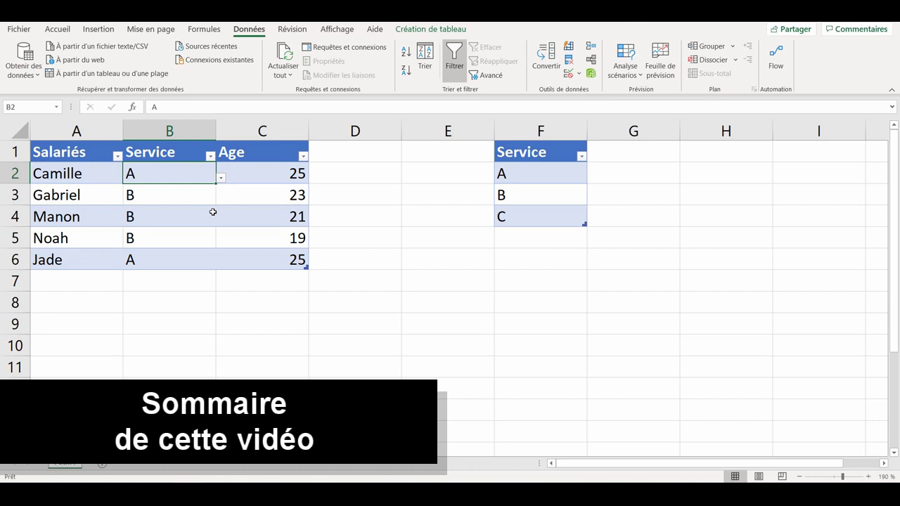
Add D in F5 to extend the Service table, and confirm B2's dropdown now includes D.
click(221, 179)
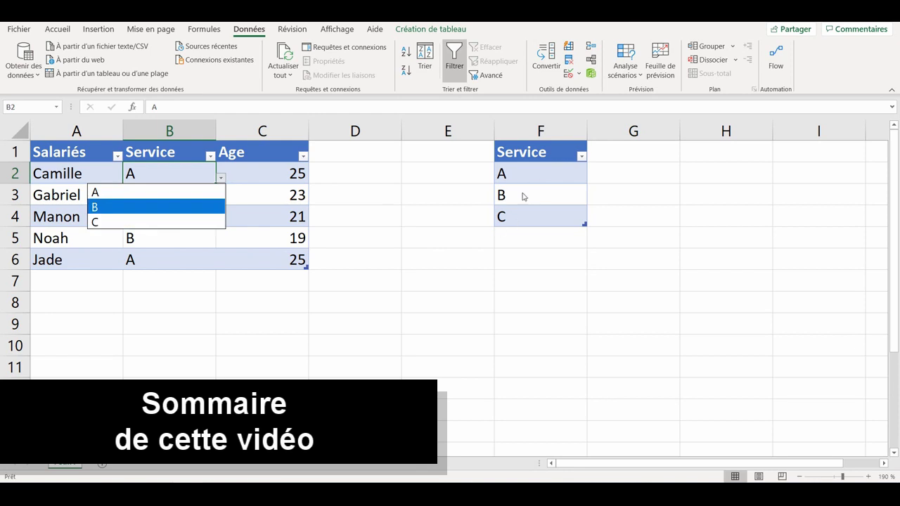
click(517, 239)
click(518, 240)
text(D)
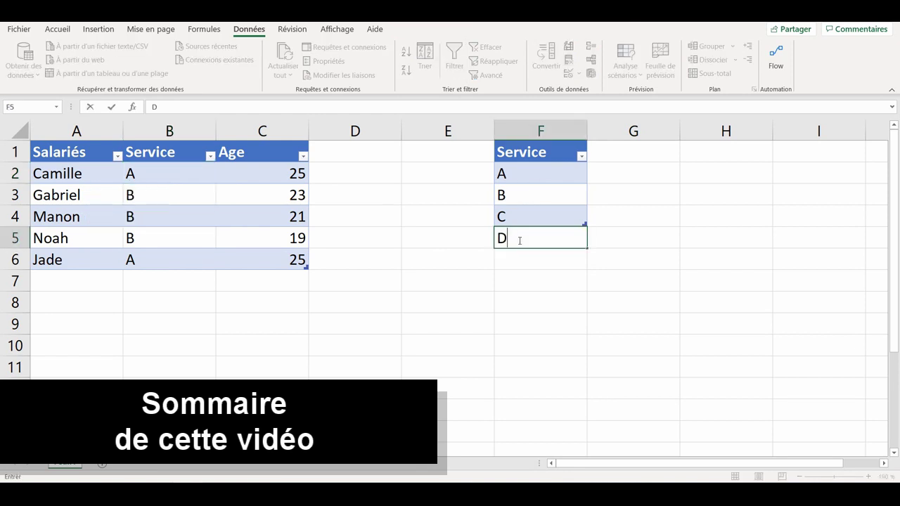
key(Return)
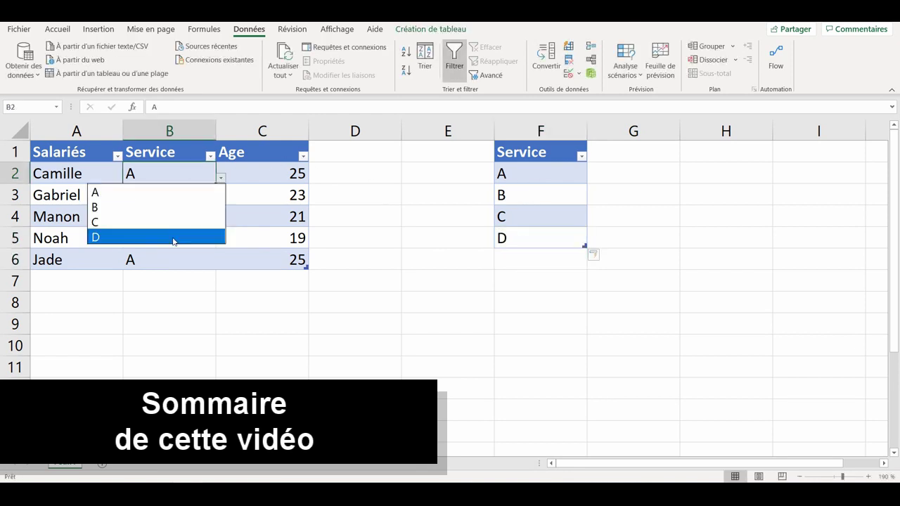
click(204, 174)
click(221, 177)
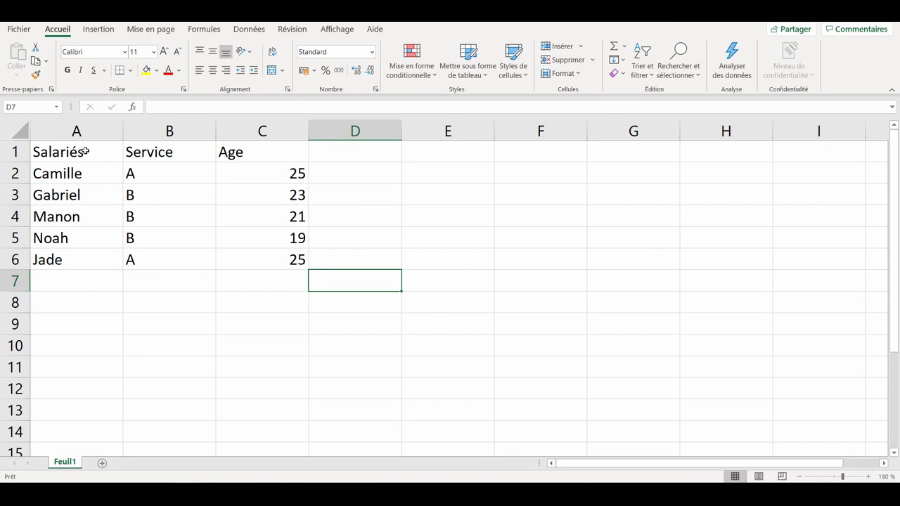
click(85, 150)
click(161, 152)
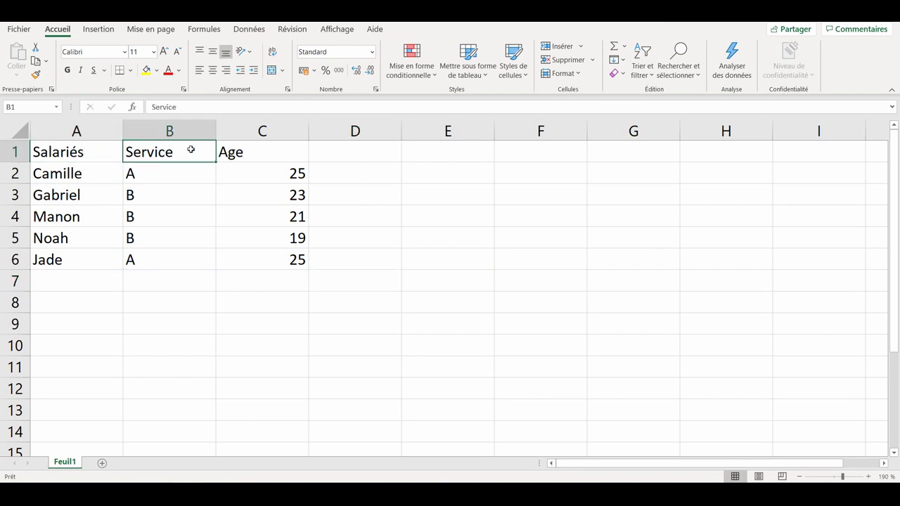
click(94, 152)
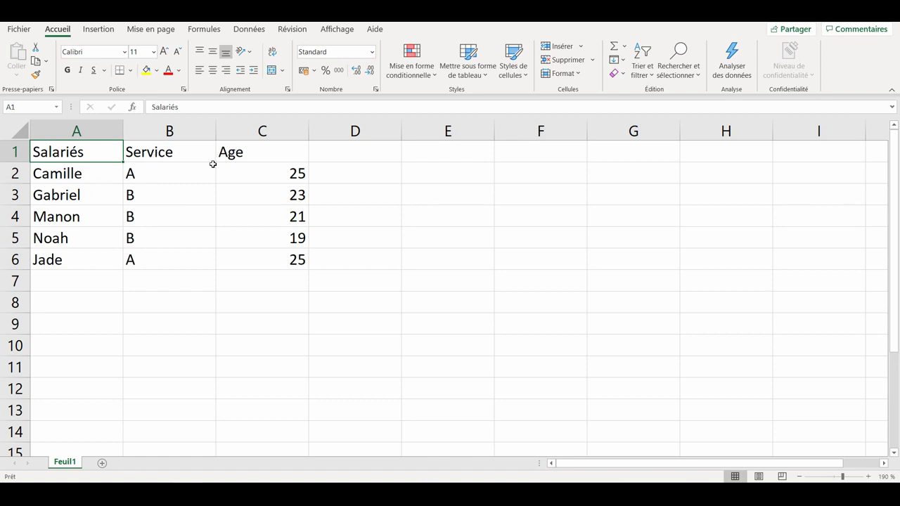
drag(65, 175, 258, 173)
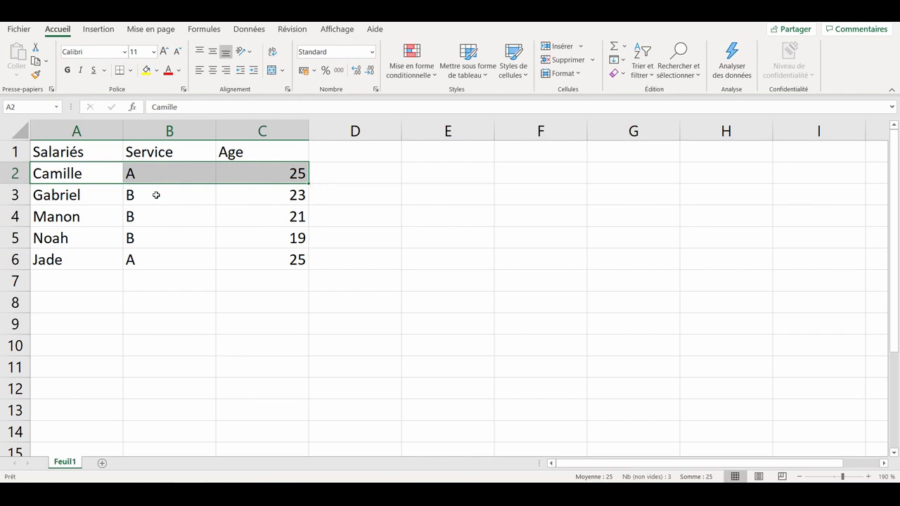
click(129, 222)
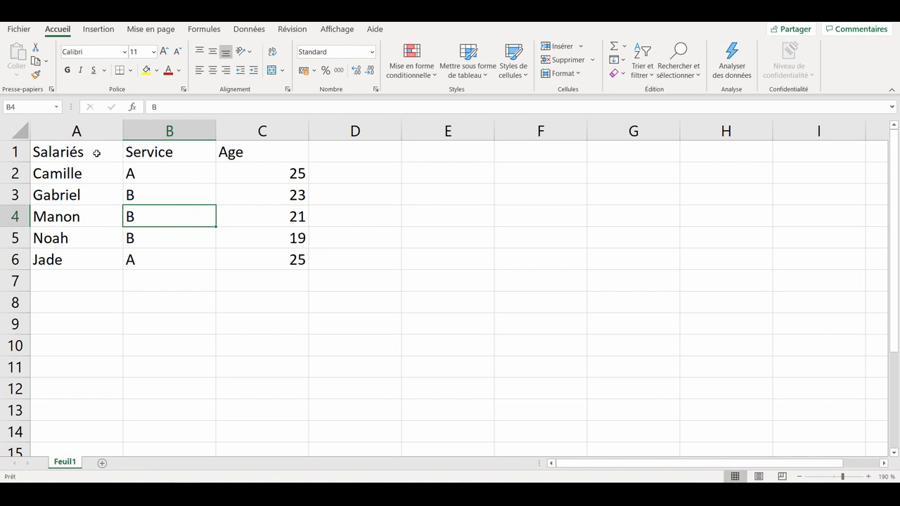
drag(95, 153, 140, 155)
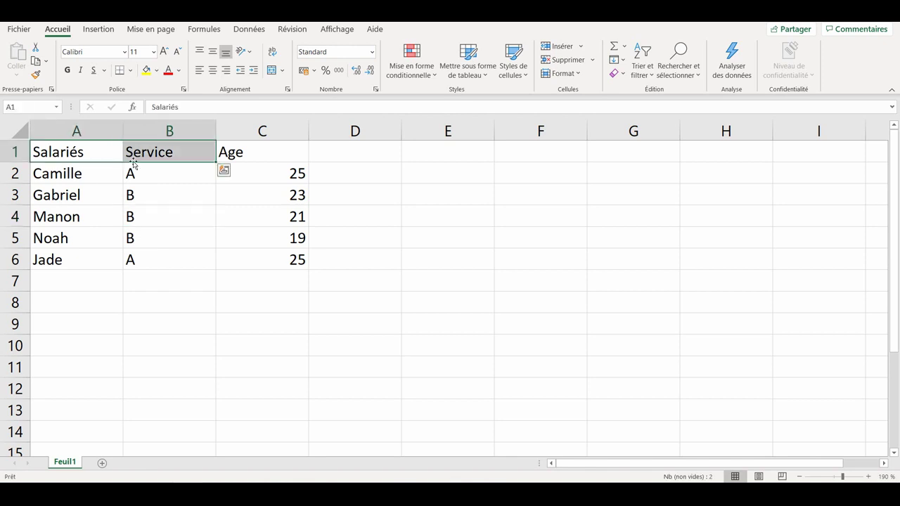
click(241, 151)
key(Delete)
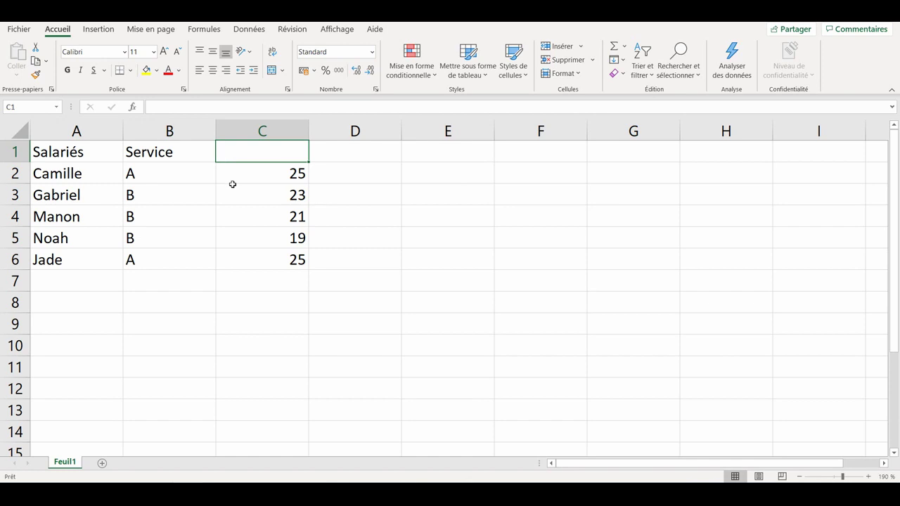
key(ctrl+z)
Move the employee list from A1:C6 down to A3:C8.
drag(87, 152, 270, 272)
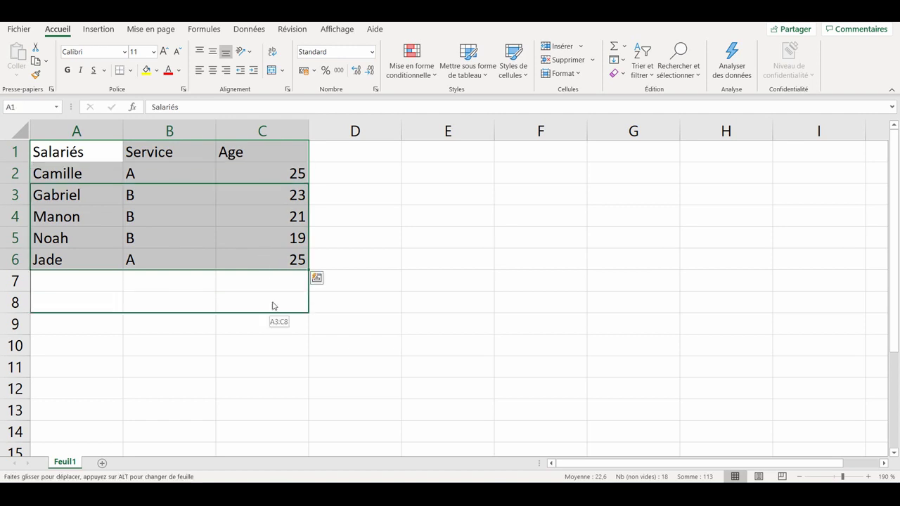
drag(270, 272, 273, 304)
drag(76, 152, 270, 154)
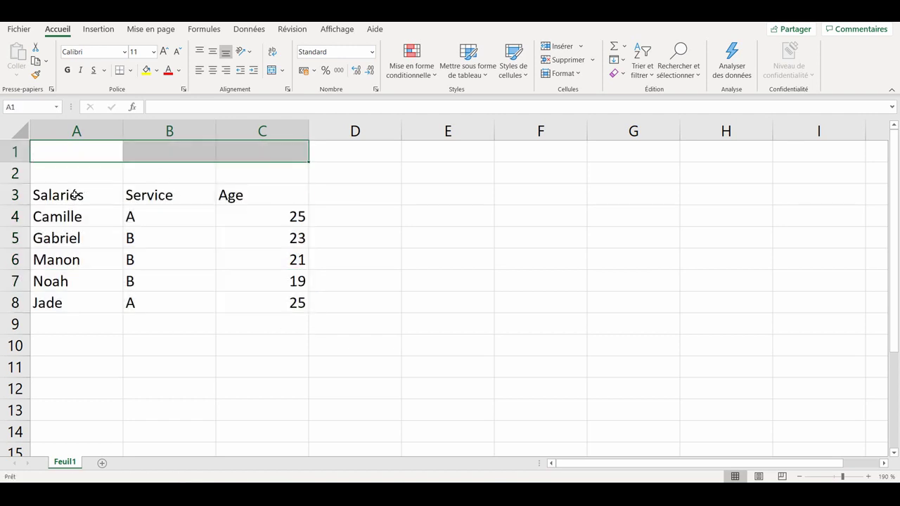
drag(74, 197, 253, 294)
Merge and centre A1:B1 with the title 'Secteur A', then shrink row 2 to almost nothing.
drag(81, 159, 149, 152)
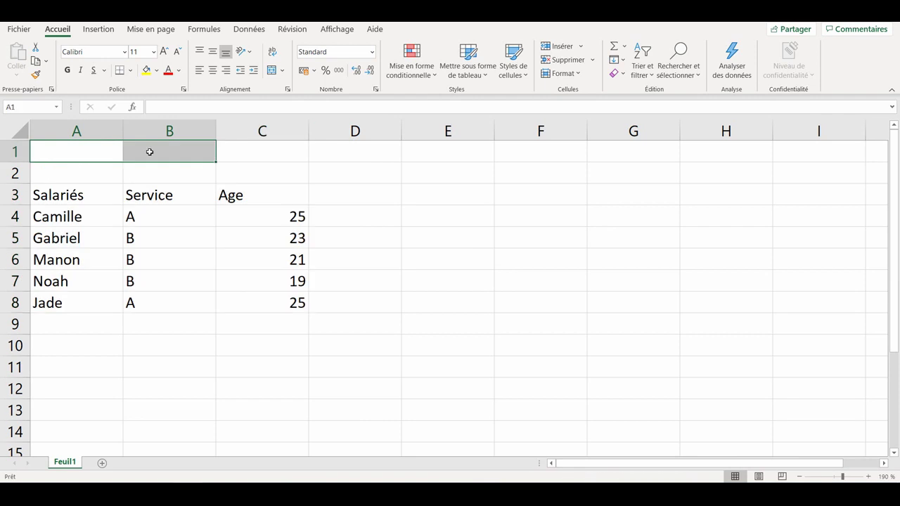
click(271, 71)
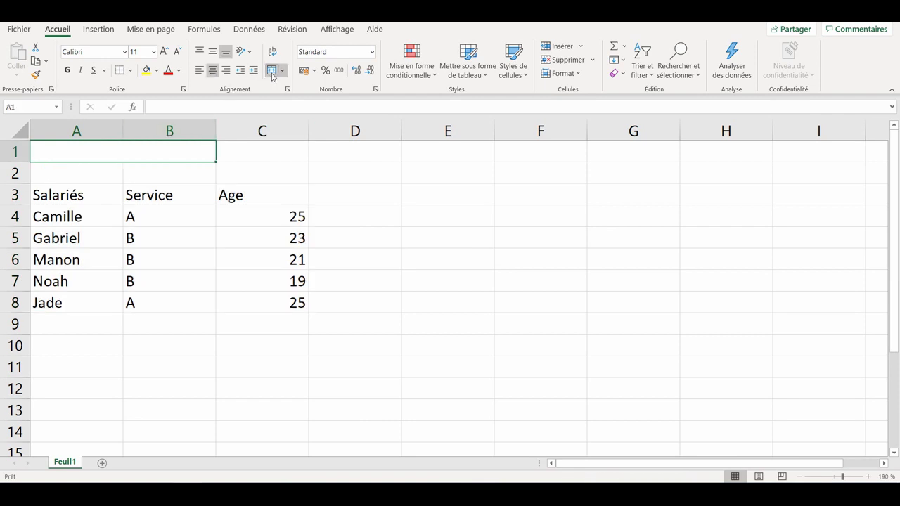
text(Secteur A)
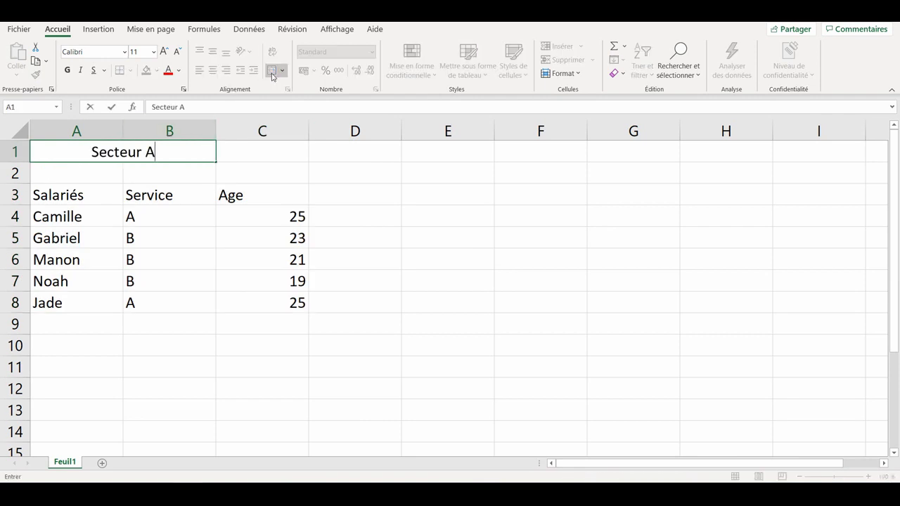
key(Return)
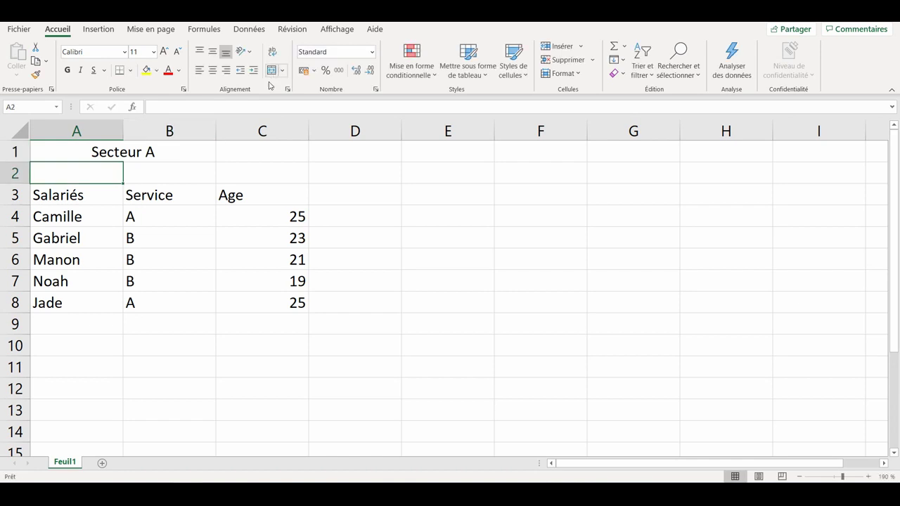
drag(23, 183, 19, 161)
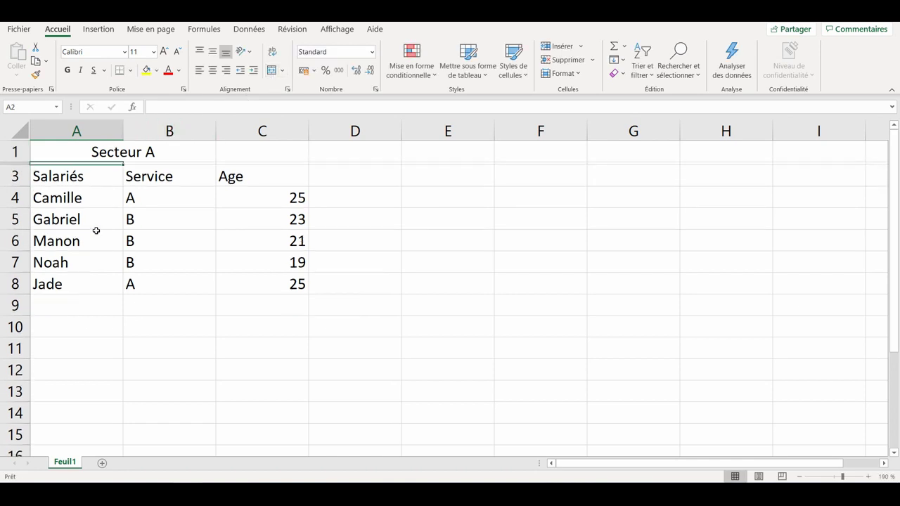
click(138, 228)
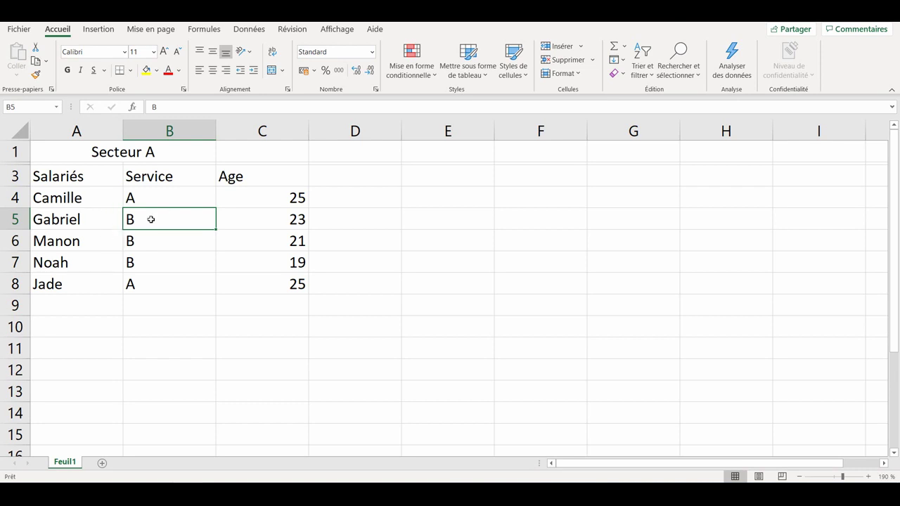
click(480, 76)
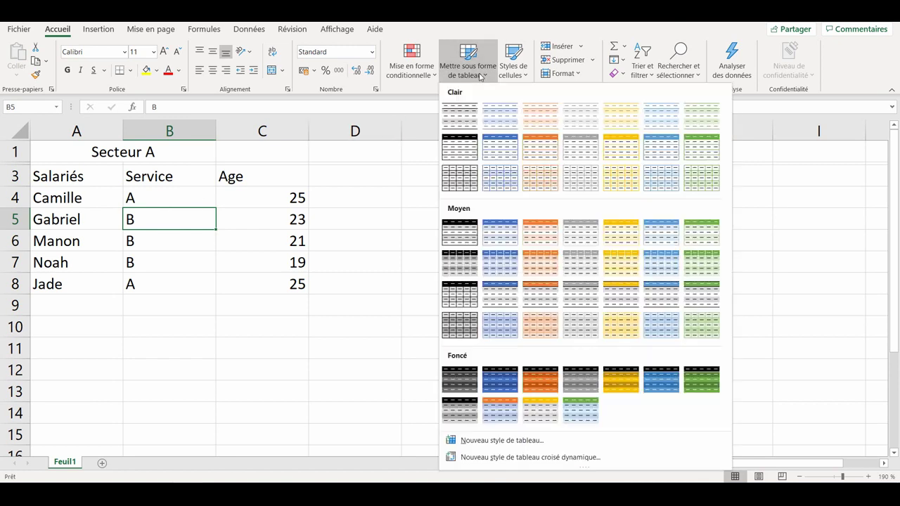
click(503, 236)
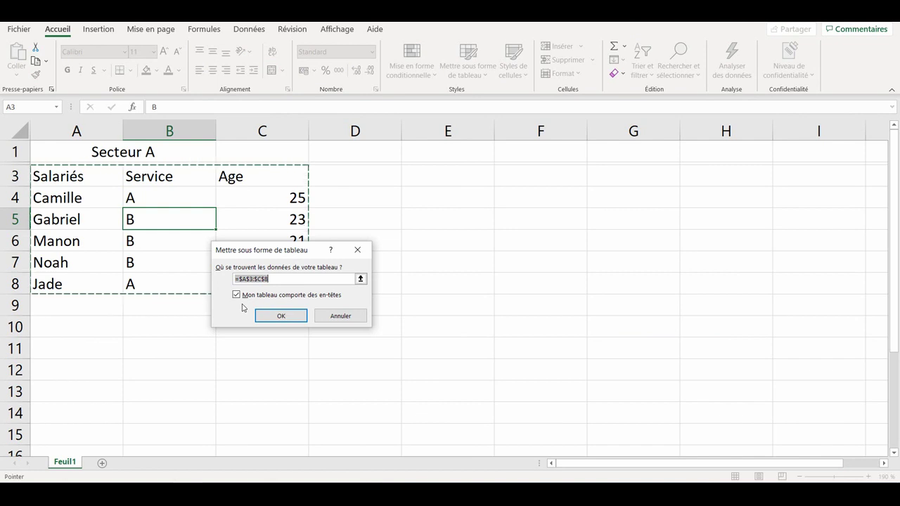
click(241, 305)
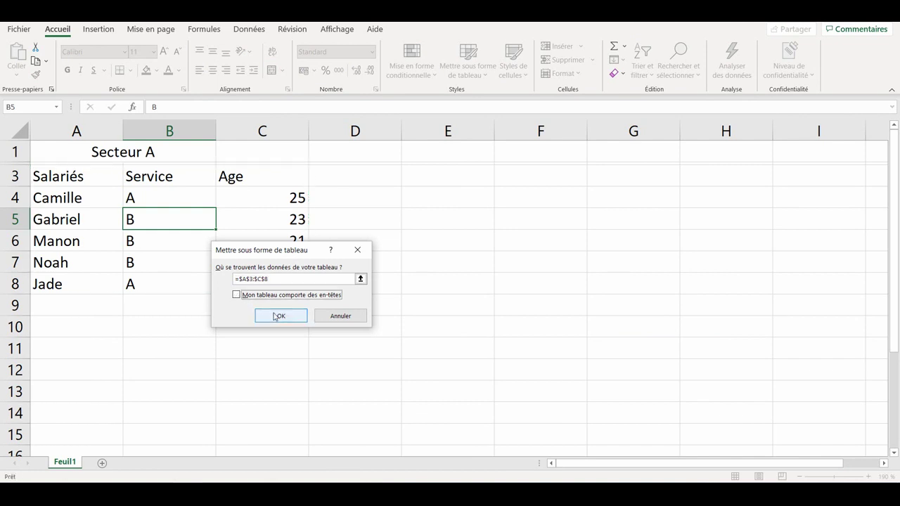
click(276, 317)
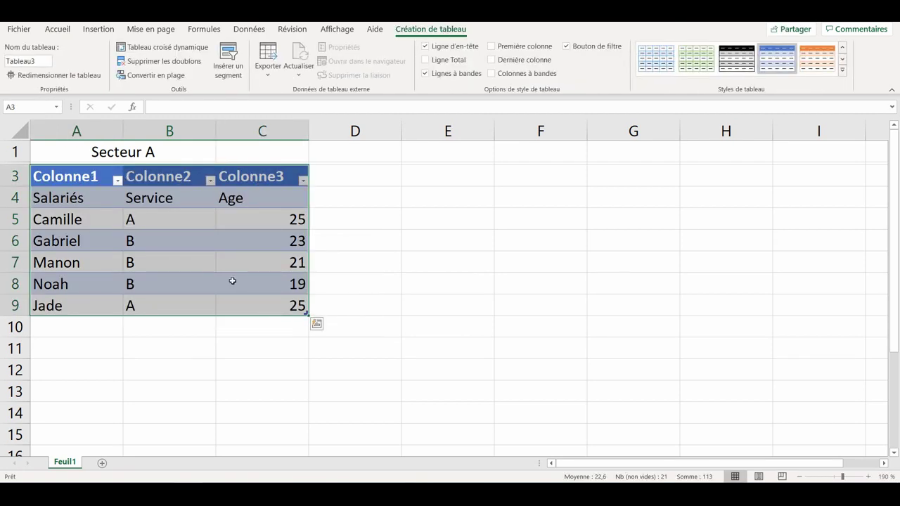
key(ctrl+z)
key(ctrl+t)
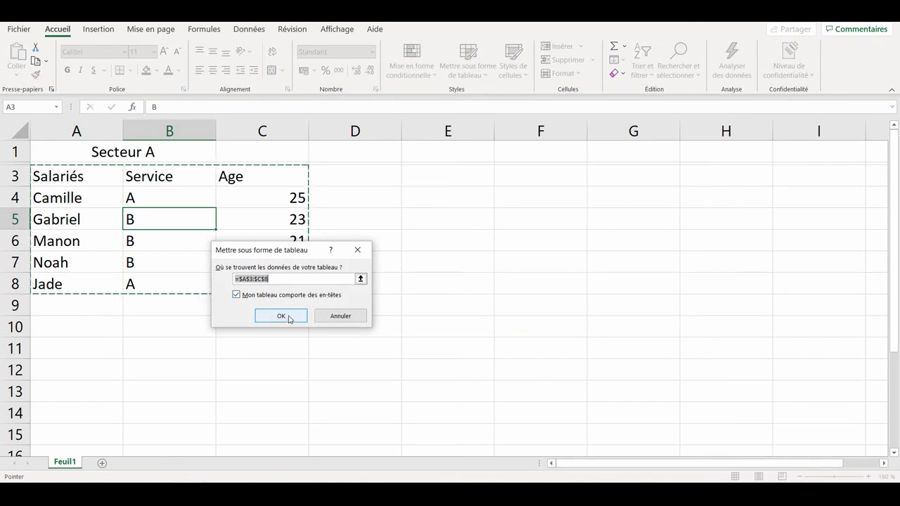
click(289, 316)
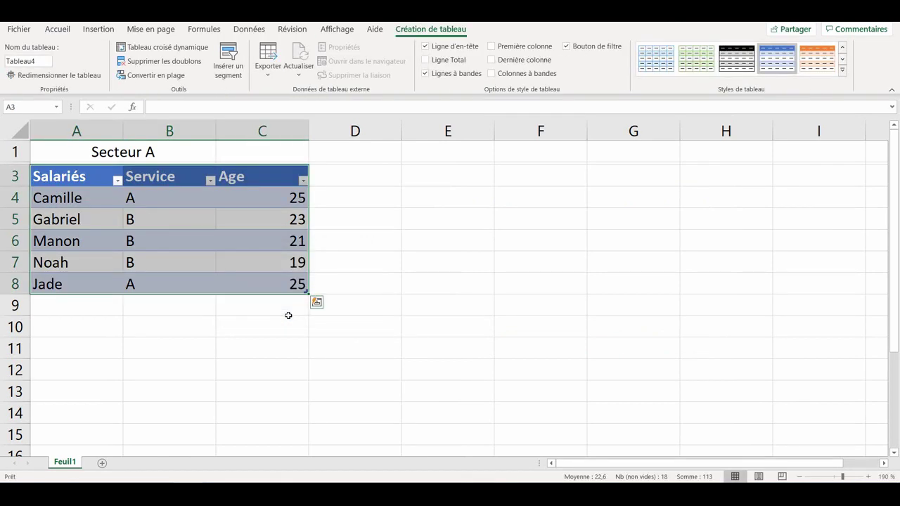
key(ctrl+z)
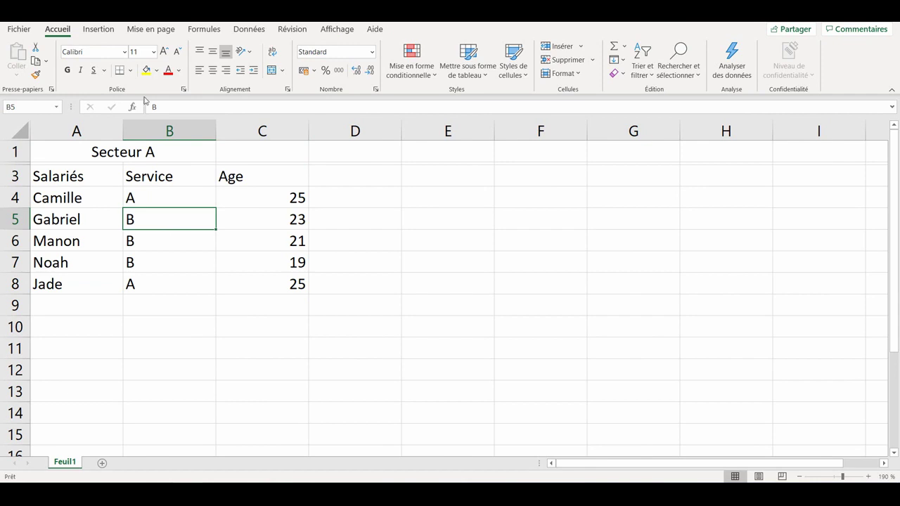
Convert A3:C8 into a table with headers from the Insertion tab.
click(98, 28)
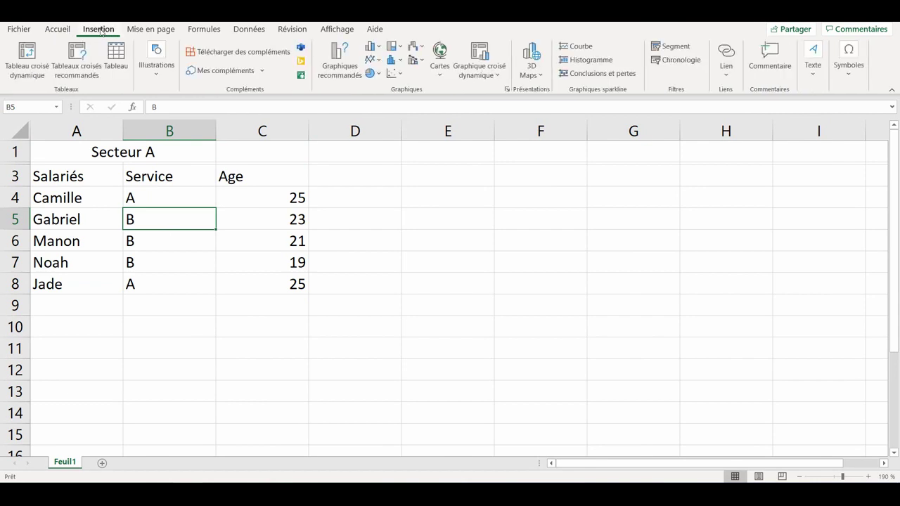
click(117, 62)
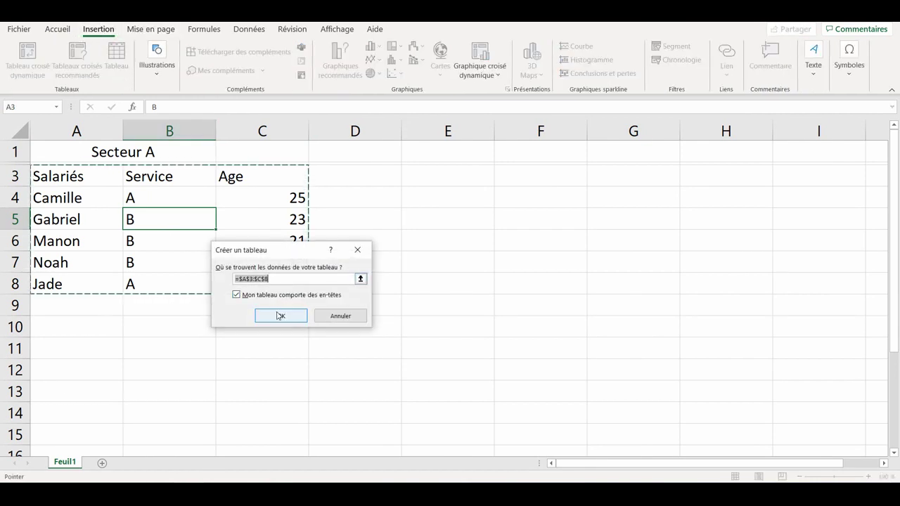
click(279, 316)
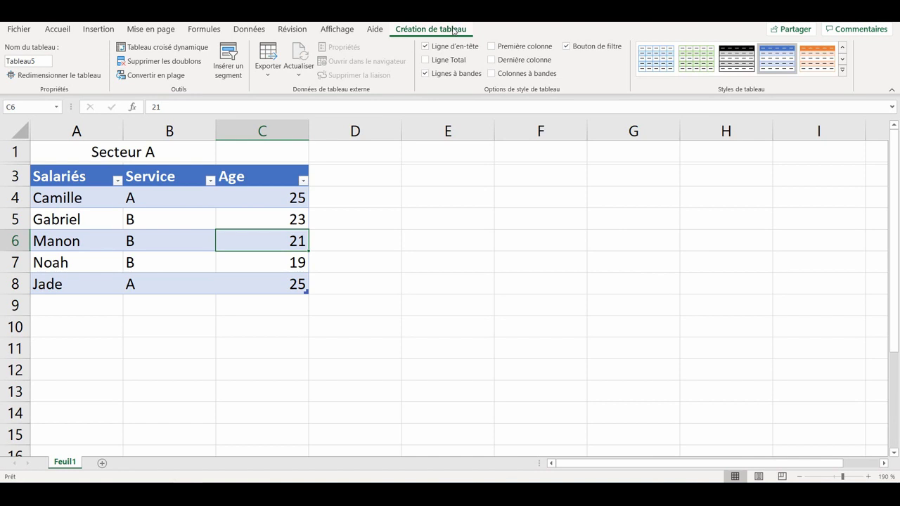
Rename table Tableau5, trying T_Services and T1, and dismiss the invalid-name error.
click(45, 61)
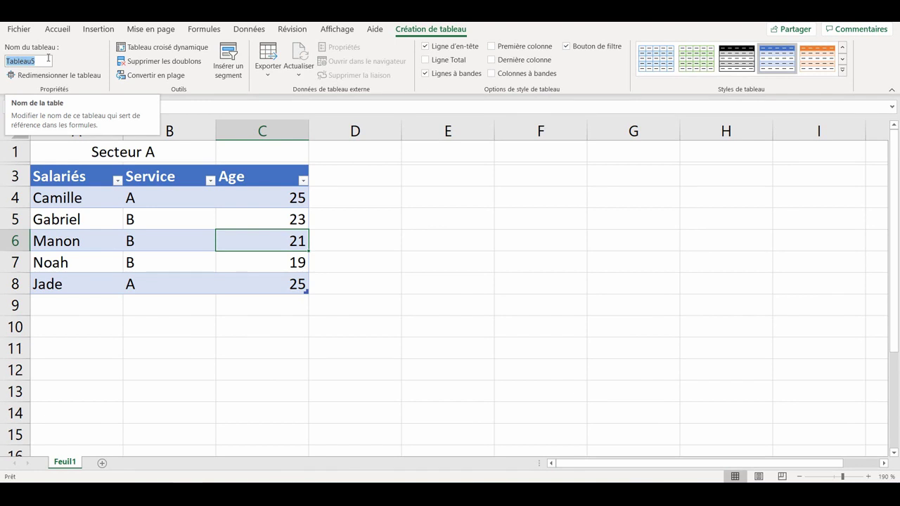
text(dat)
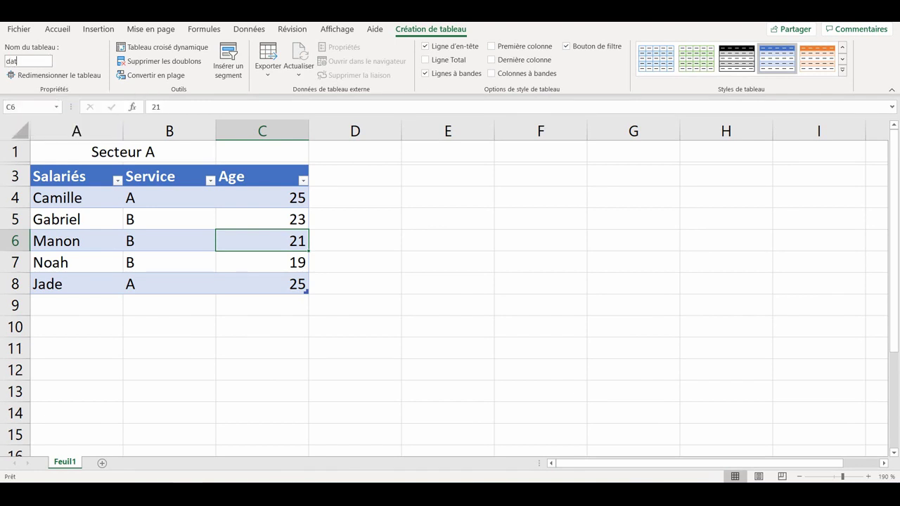
key(BackSpace)
key(BackSpace)
key(BackSpace)
text(er)
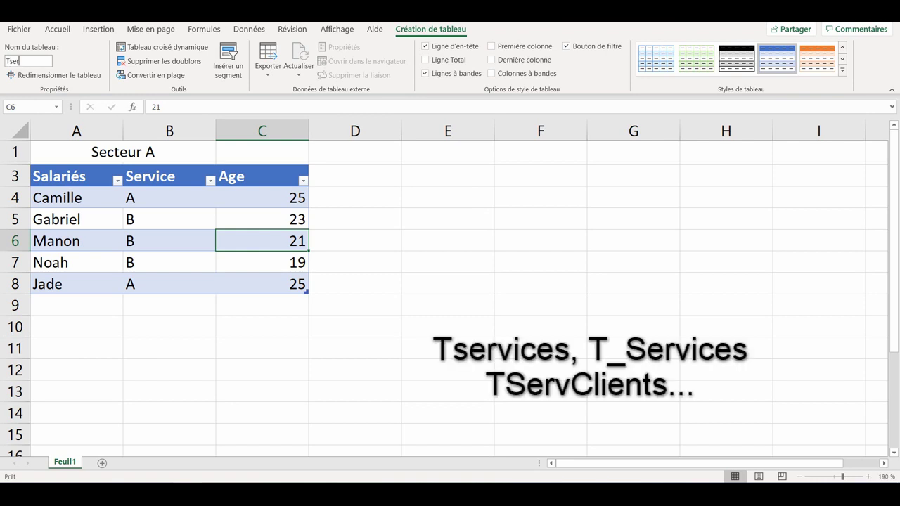
text(vices)
key(BackSpace)
key(BackSpace)
key(BackSpace)
text(_S)
text(ervices)
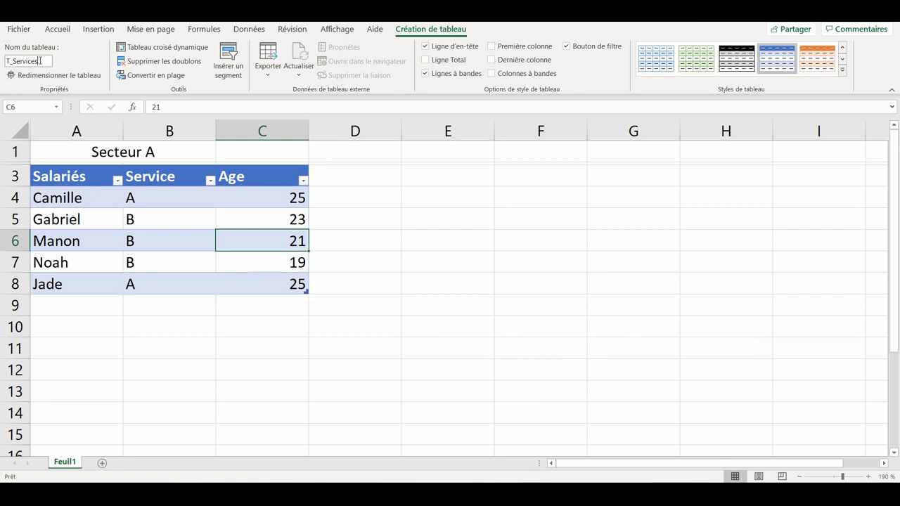
key(Return)
text(1)
key(Return)
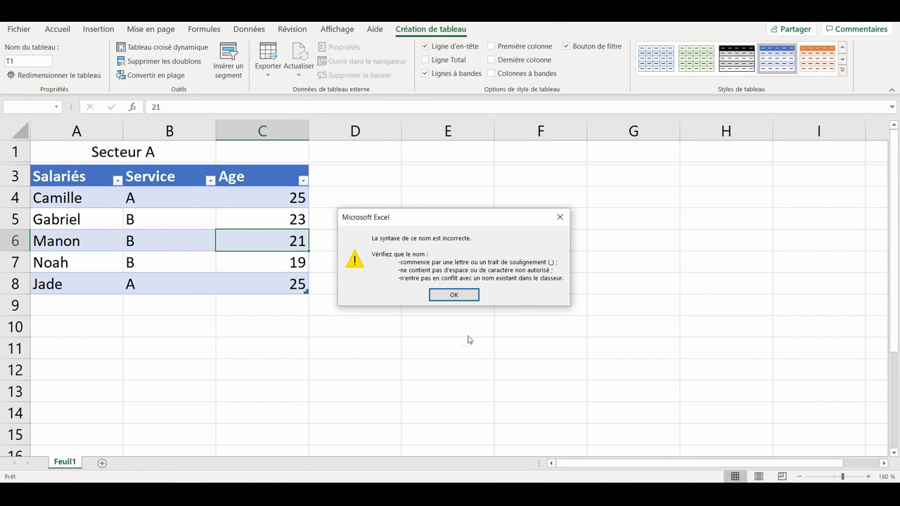
click(453, 294)
text(services)
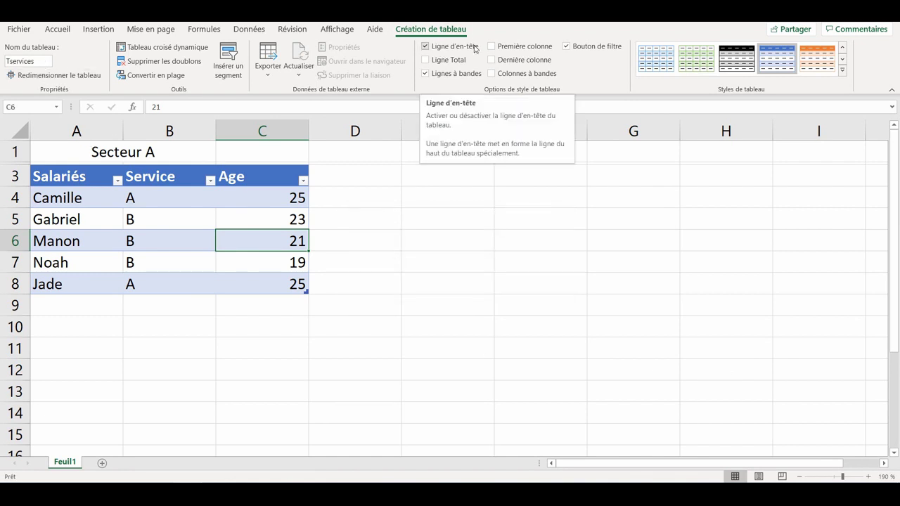
Preview banded rows, first/last column and banded columns, then turn off the header filter buttons.
click(425, 74)
click(425, 74)
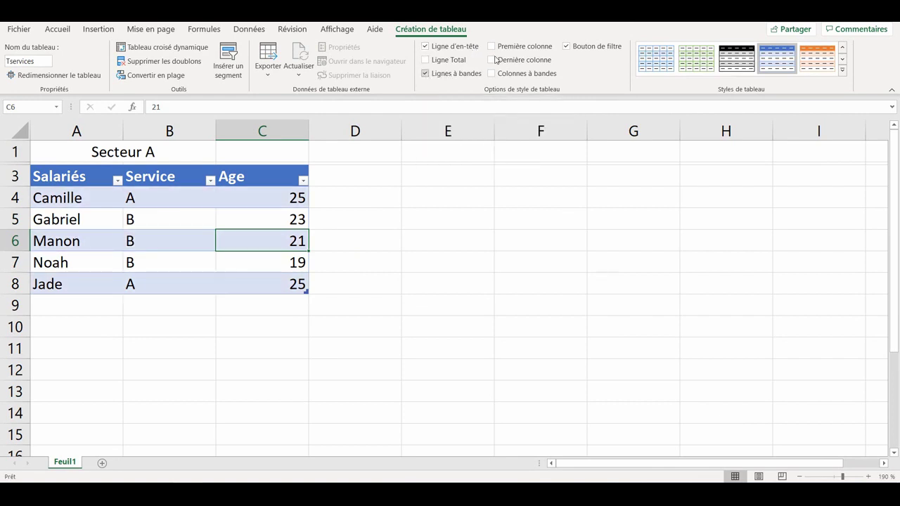
click(491, 46)
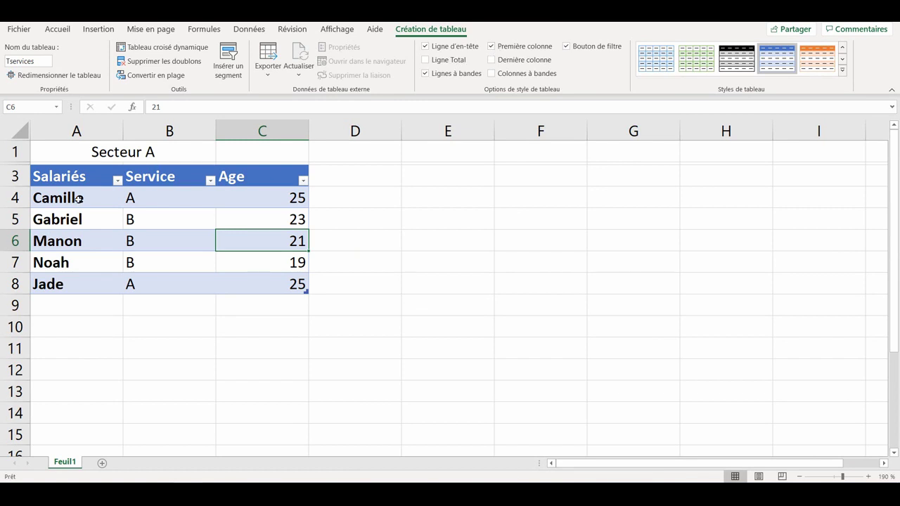
click(492, 60)
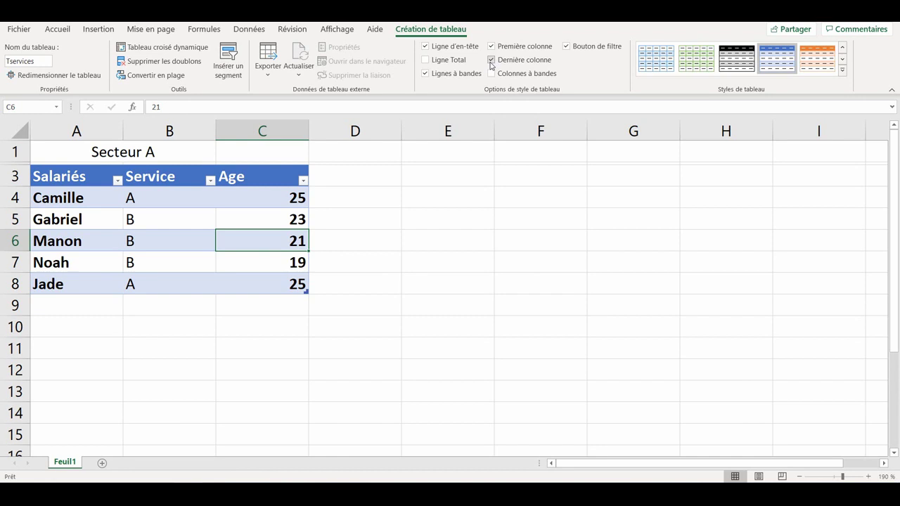
click(492, 74)
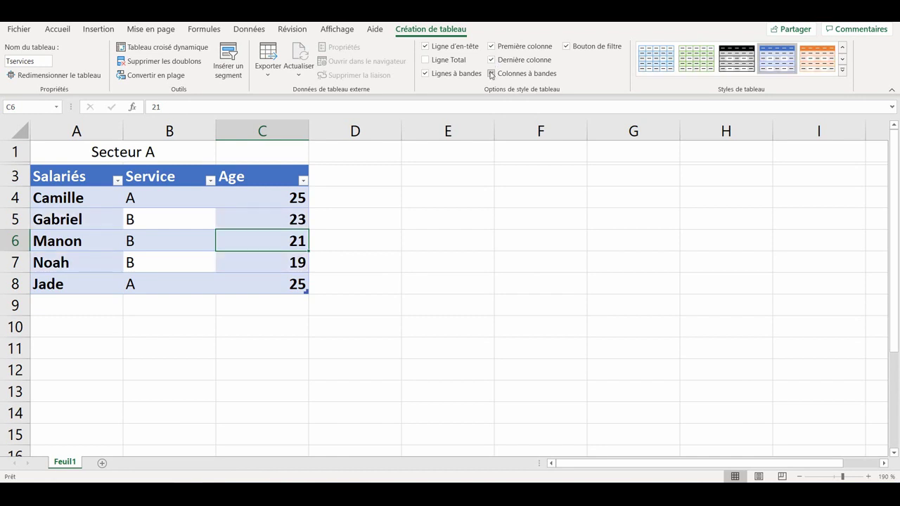
click(491, 74)
click(491, 60)
click(491, 46)
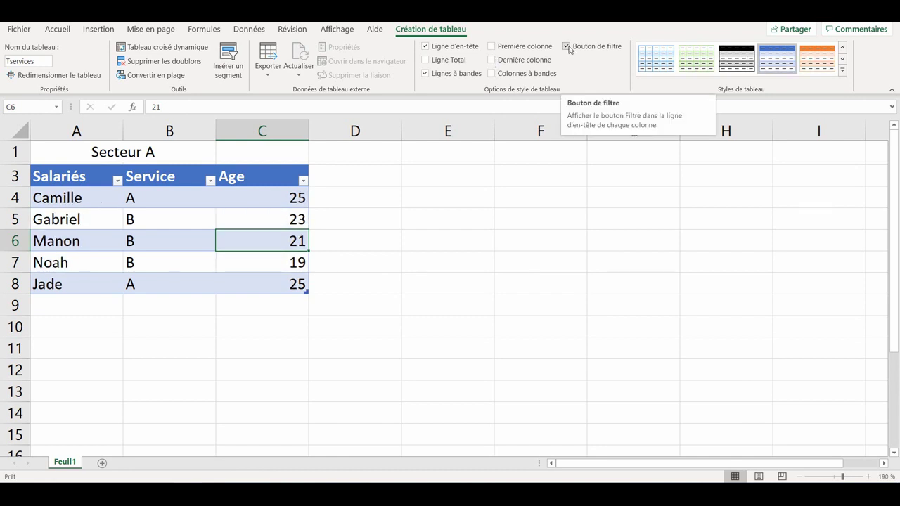
click(566, 46)
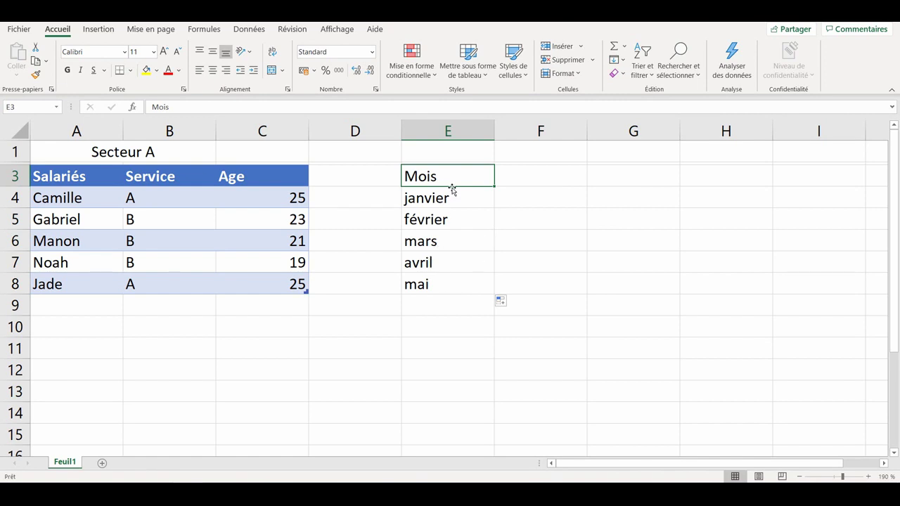
click(81, 239)
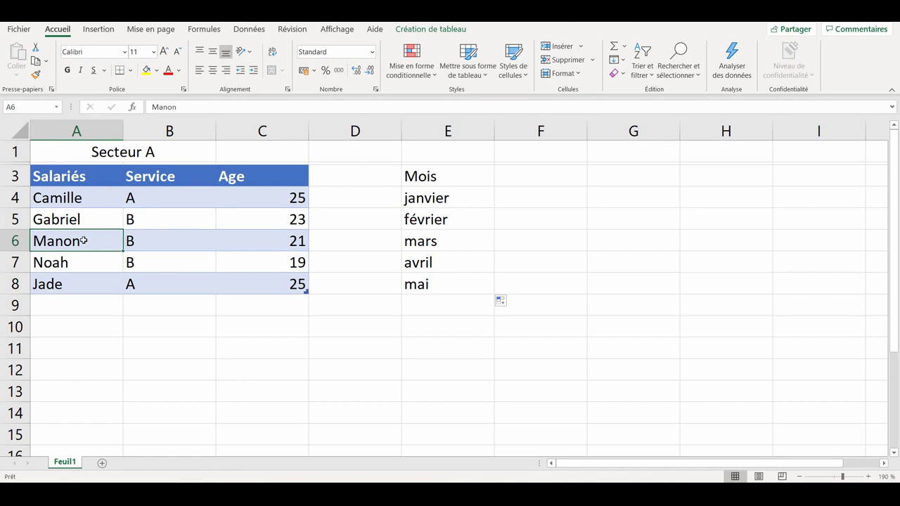
right_click(83, 240)
mouse_move(116, 246)
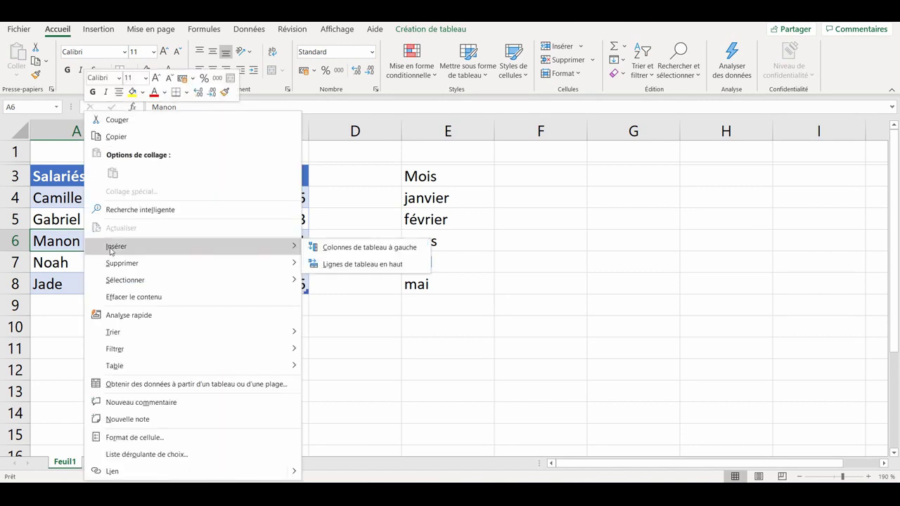
click(355, 265)
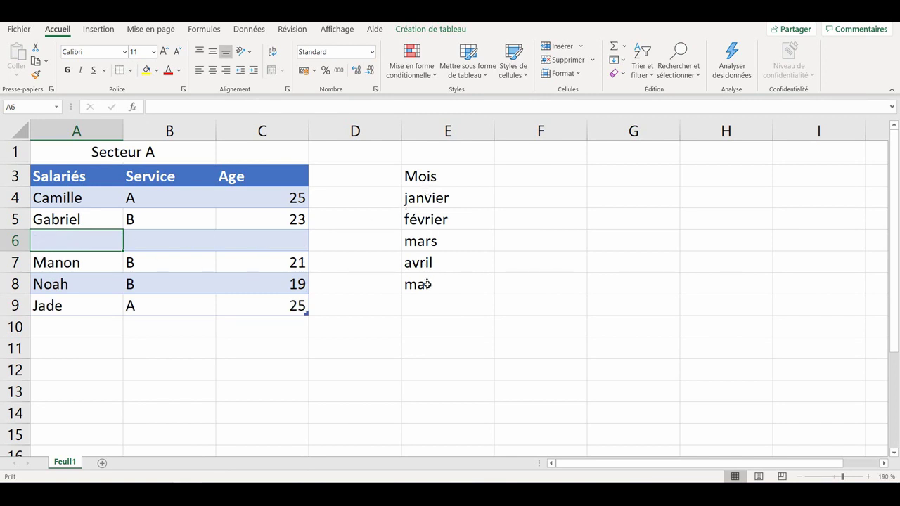
key(ctrl+z)
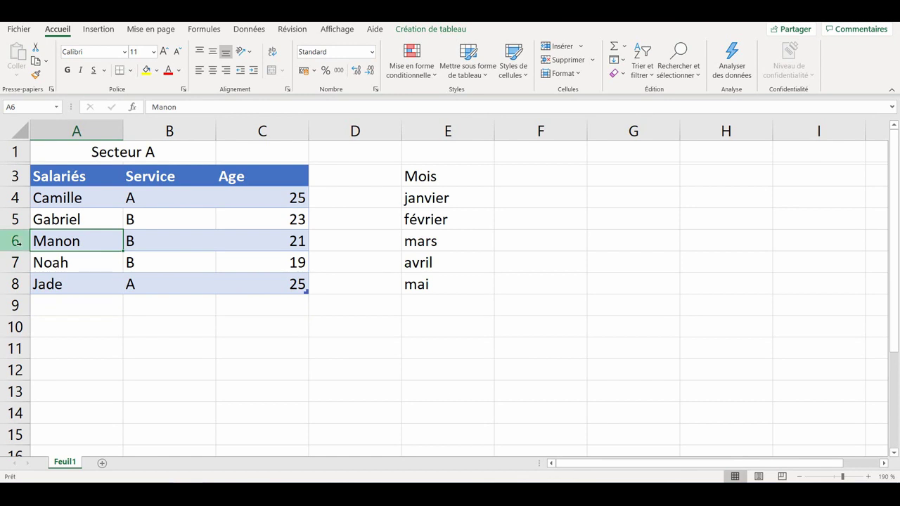
right_click(21, 244)
click(47, 340)
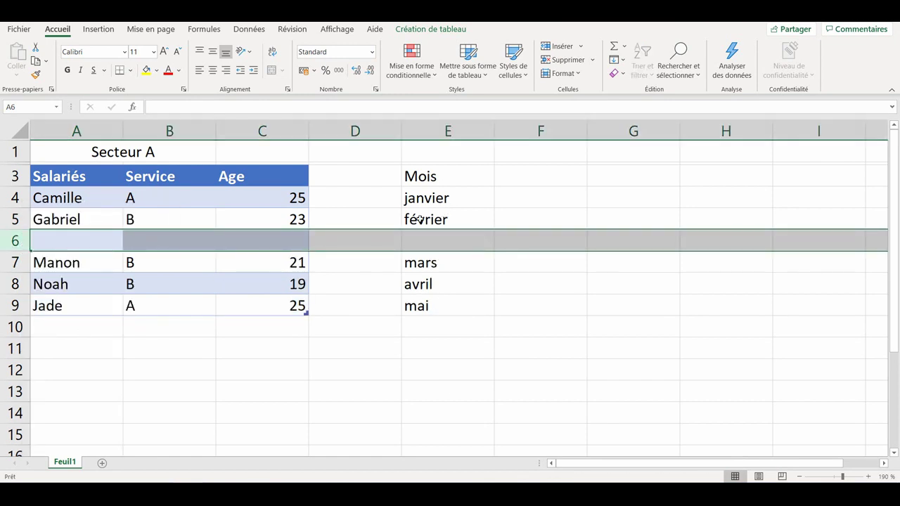
key(ctrl+z)
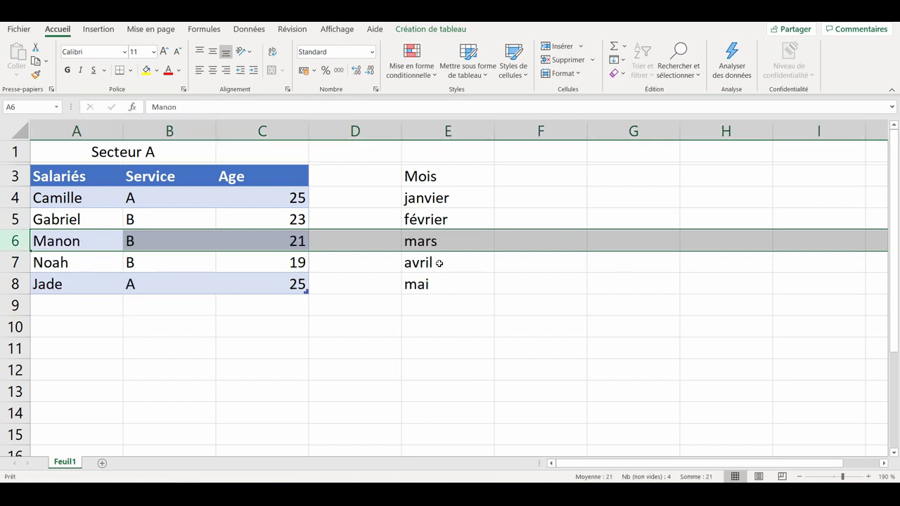
right_click(106, 241)
mouse_move(211, 263)
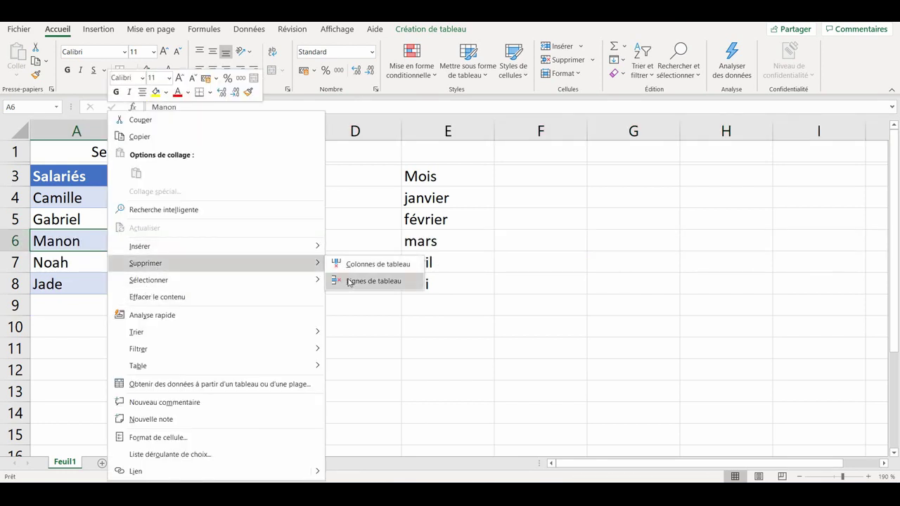
click(350, 281)
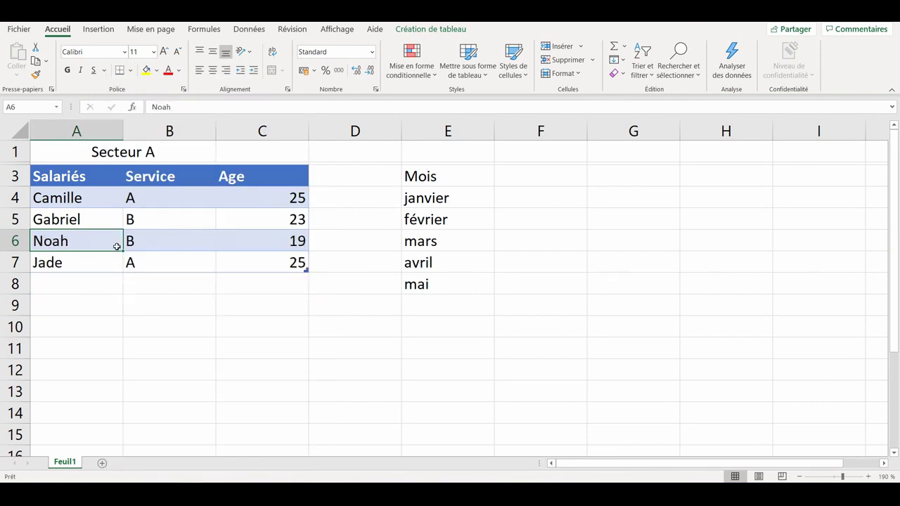
key(ctrl+z)
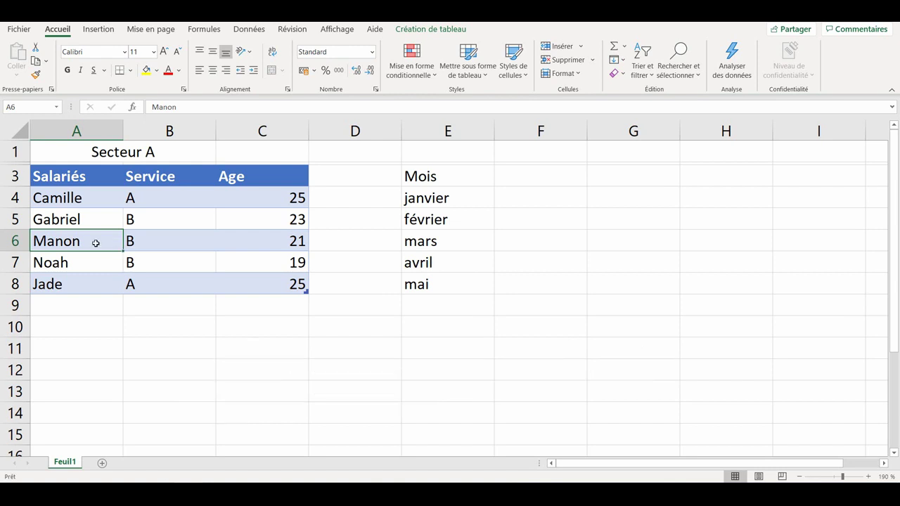
key(ctrl+plus)
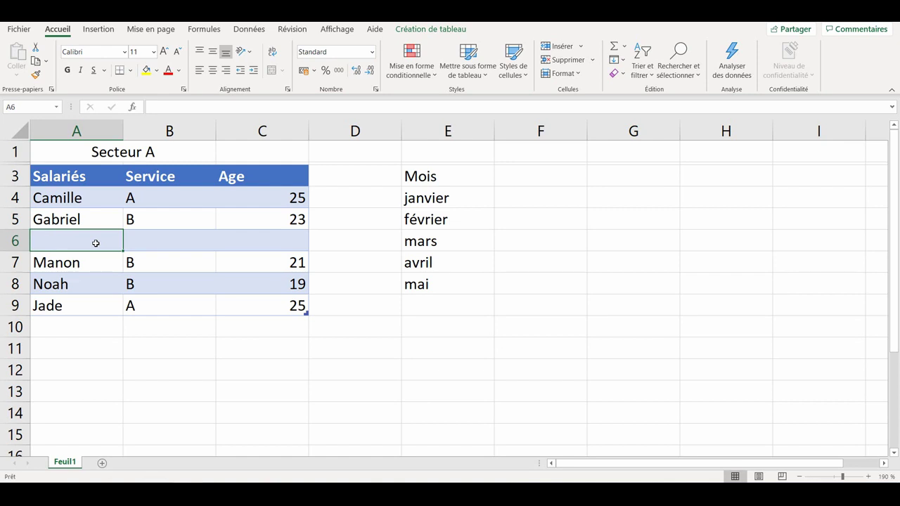
key(ctrl+minus)
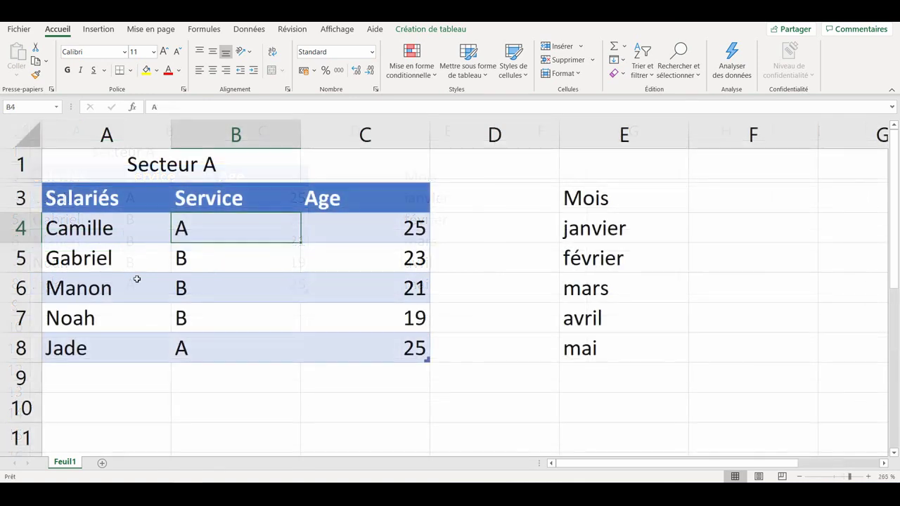
Select the table's header row, then scroll down and select a Service cell in the table body.
drag(102, 199, 364, 198)
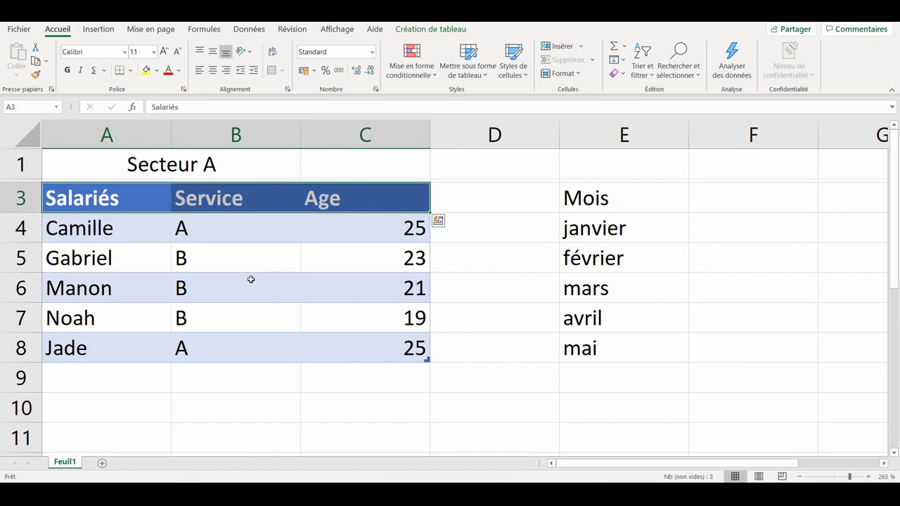
click(153, 264)
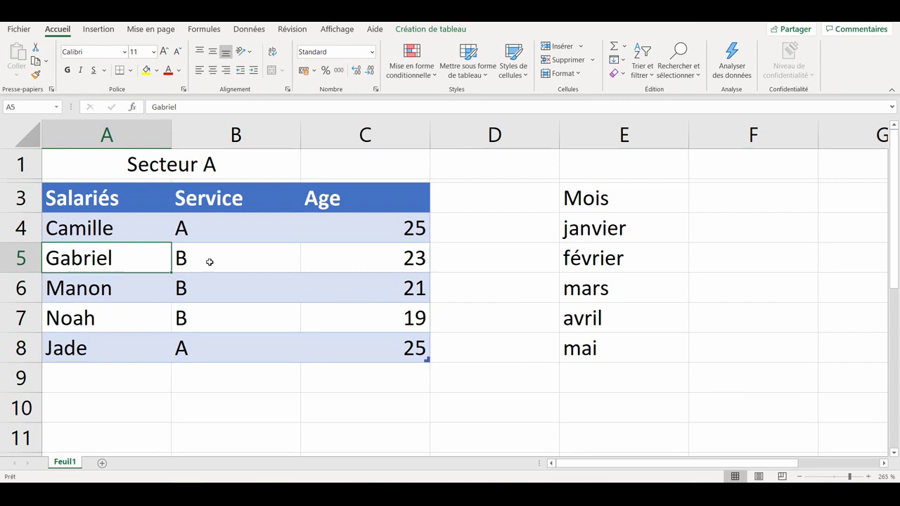
scroll(210, 261, down, 1)
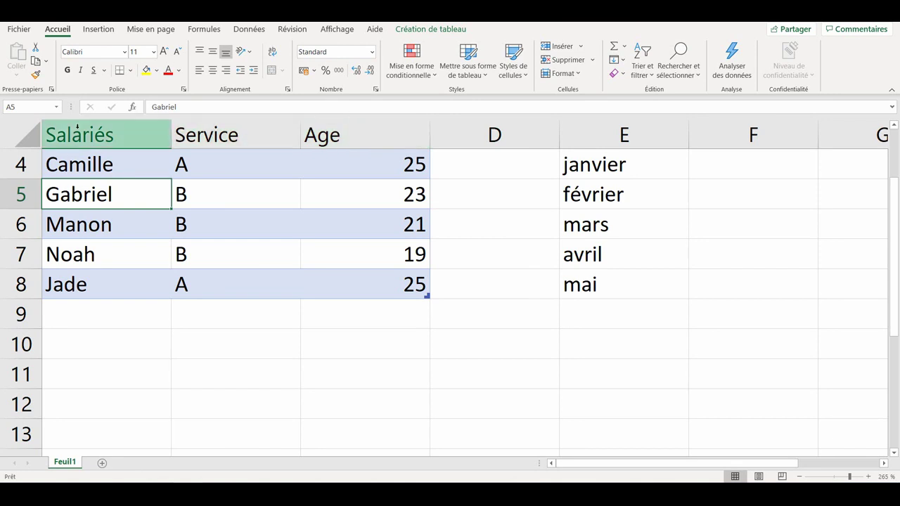
click(181, 262)
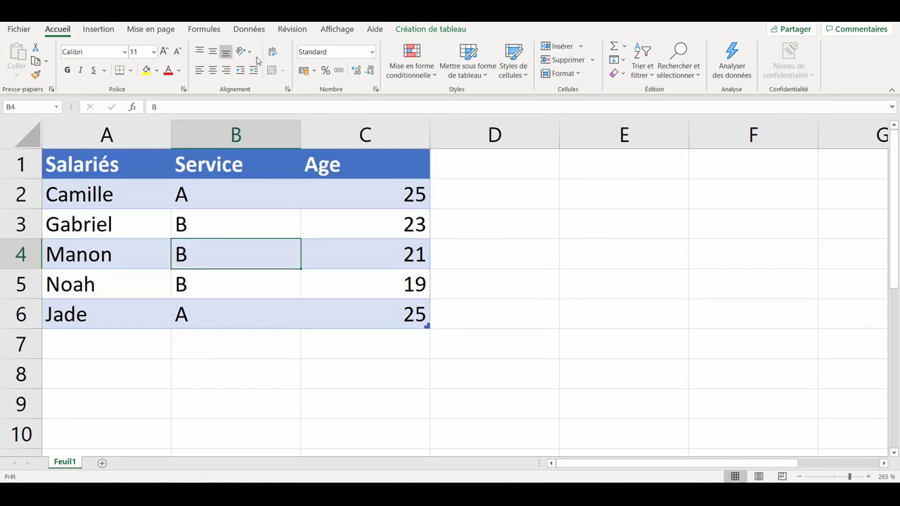
Filter the Service column to show only B, clear the filter, then show Création de tableau.
click(257, 31)
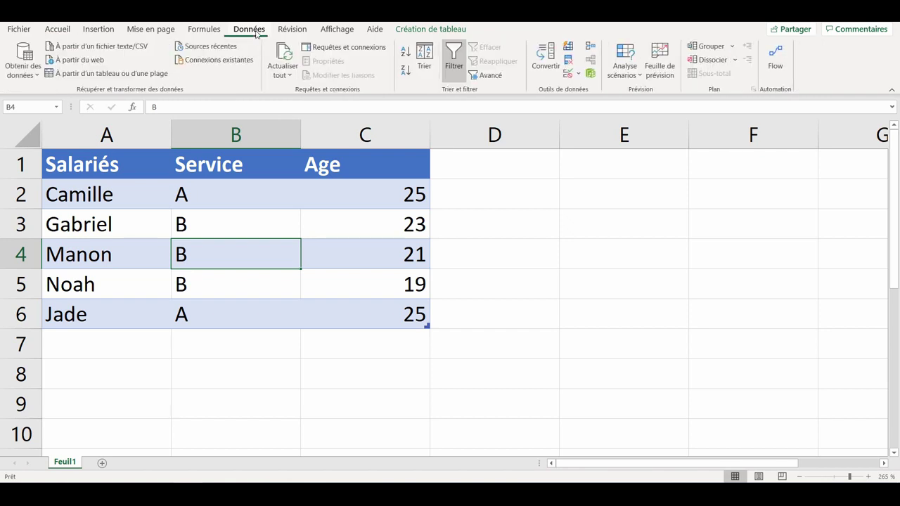
click(454, 60)
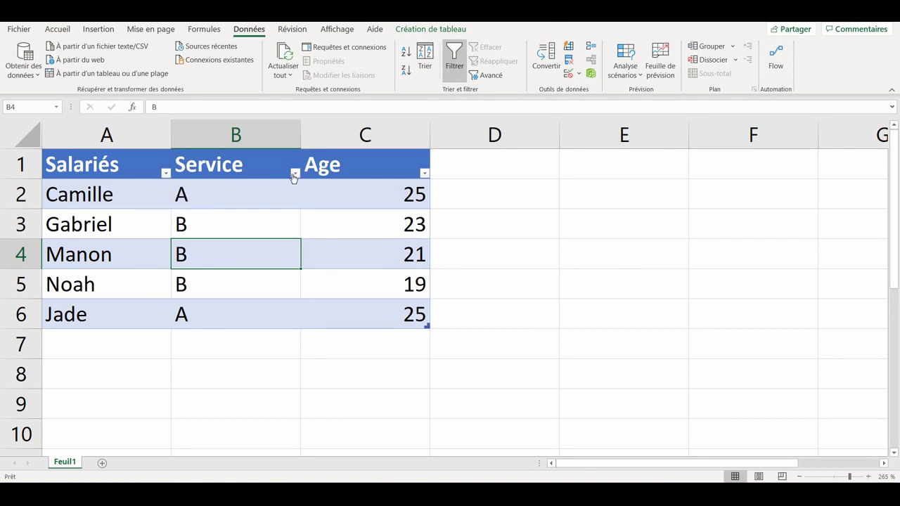
click(295, 173)
click(175, 321)
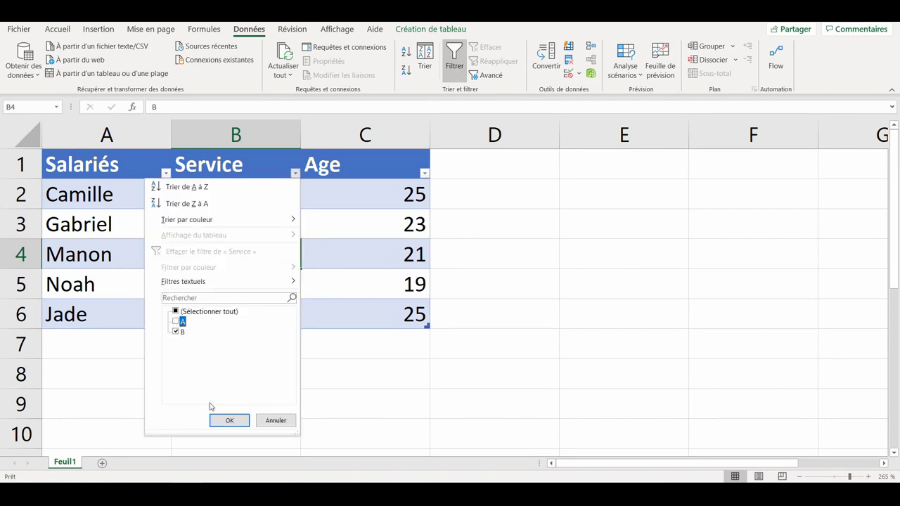
click(226, 420)
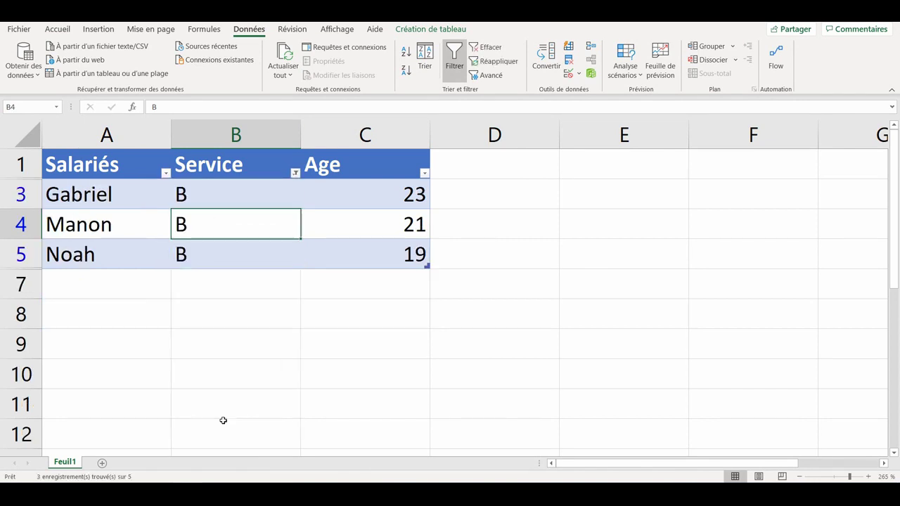
click(454, 56)
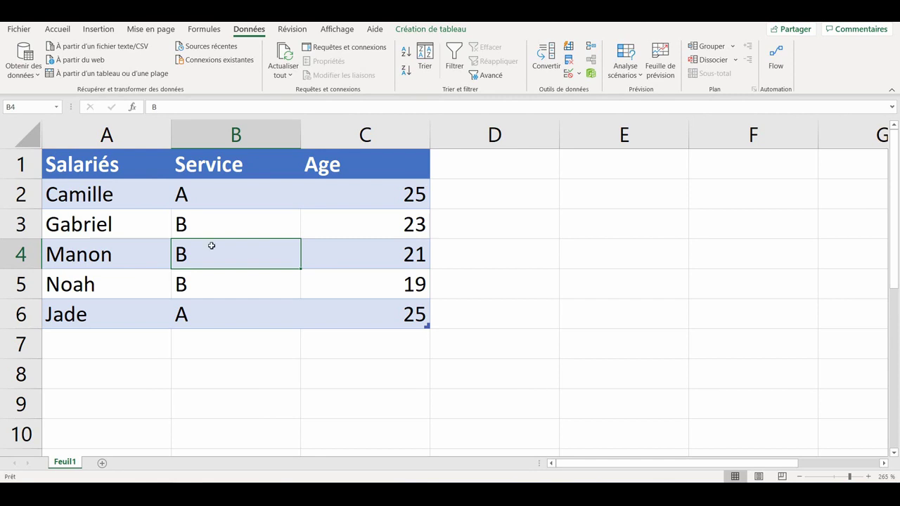
click(418, 29)
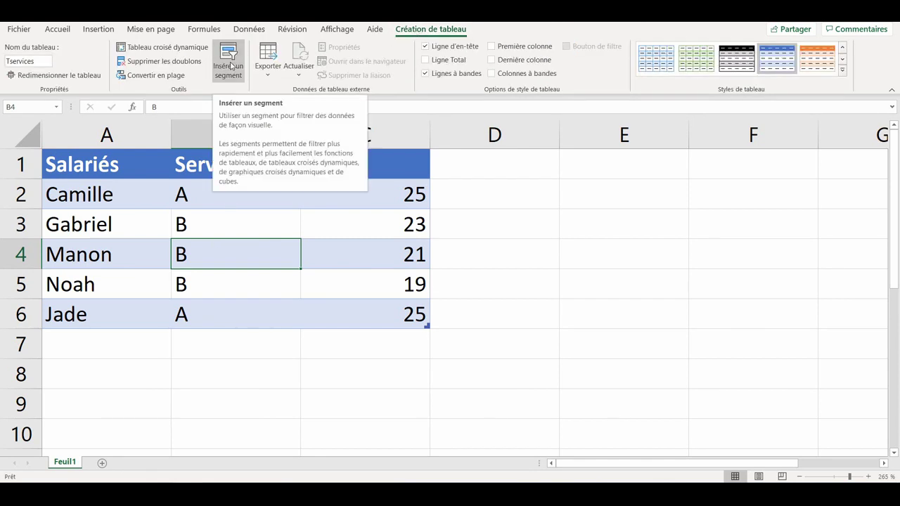
Insert a Service slicer, place it right of the table, and filter to service A.
click(230, 64)
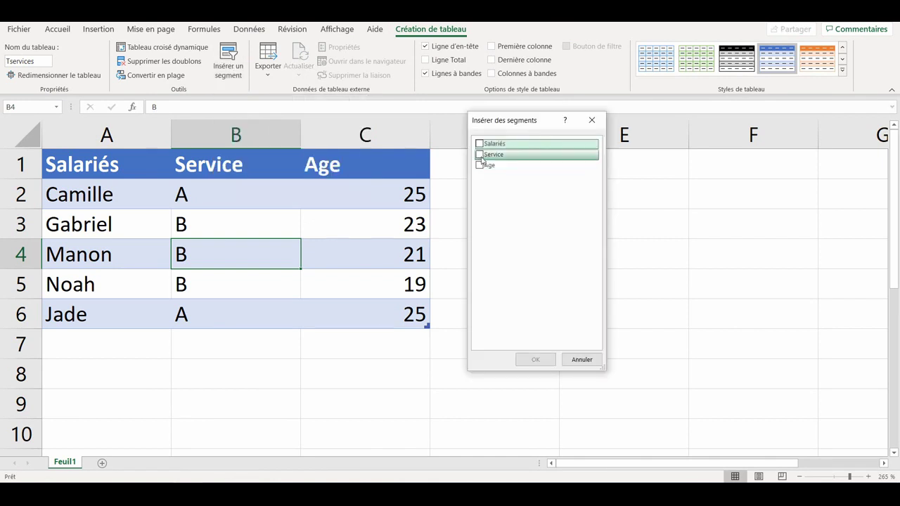
click(480, 154)
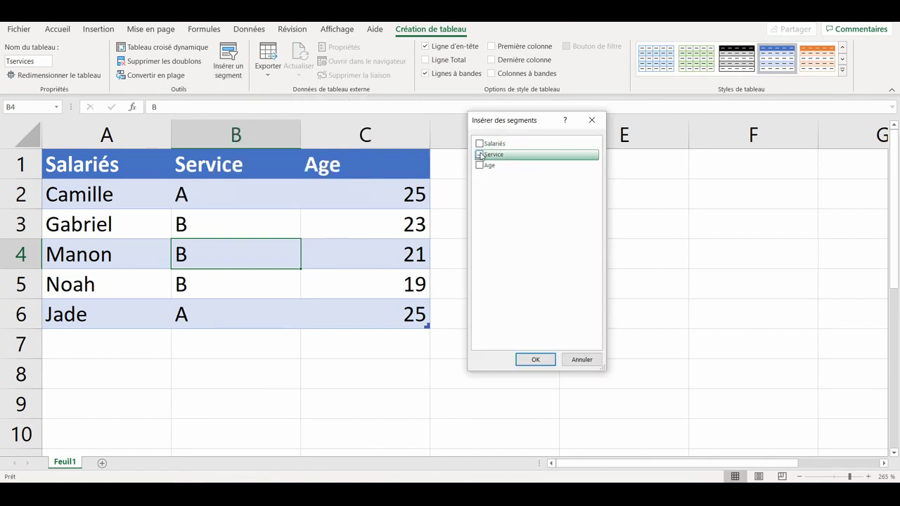
click(532, 360)
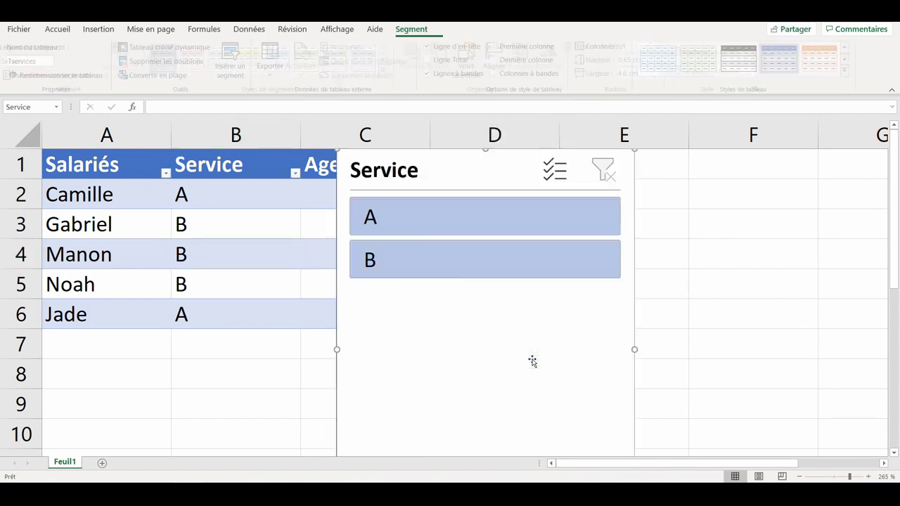
drag(393, 156, 506, 158)
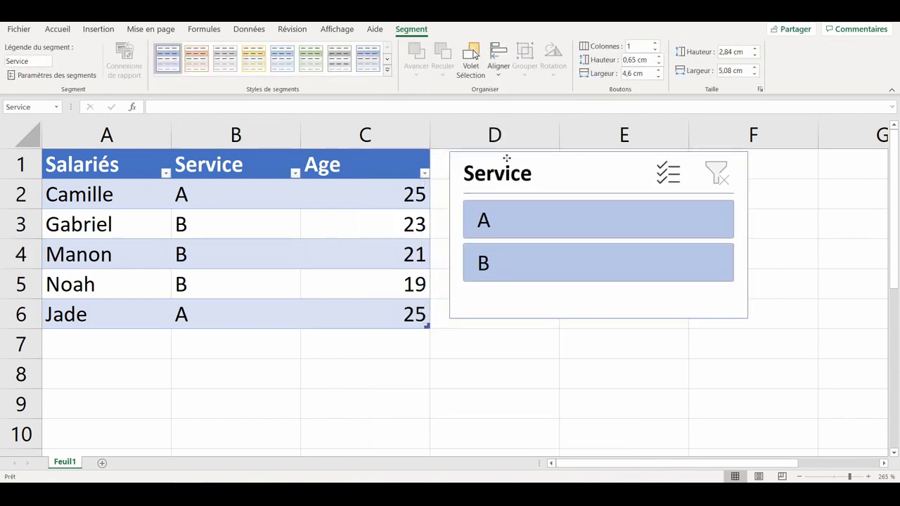
click(500, 225)
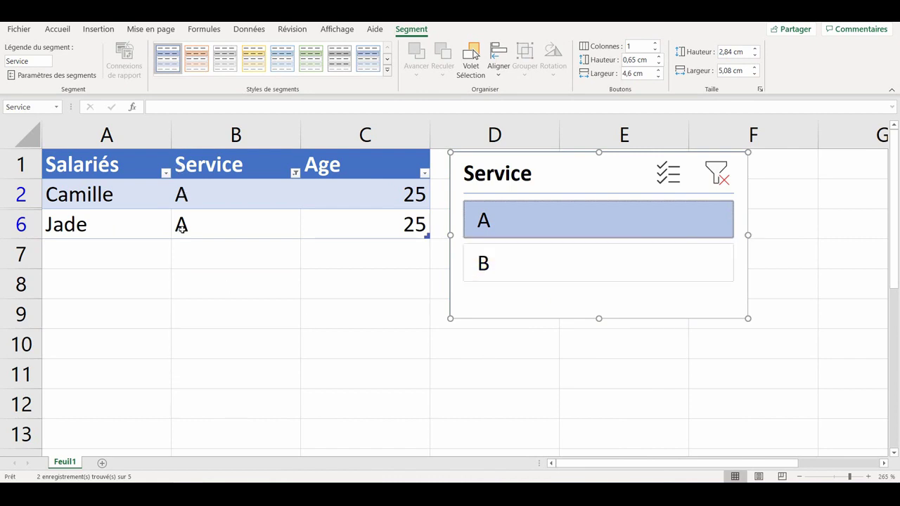
Clear the slicer filter and add a new employee in row 7 with service C, age 19.
click(726, 181)
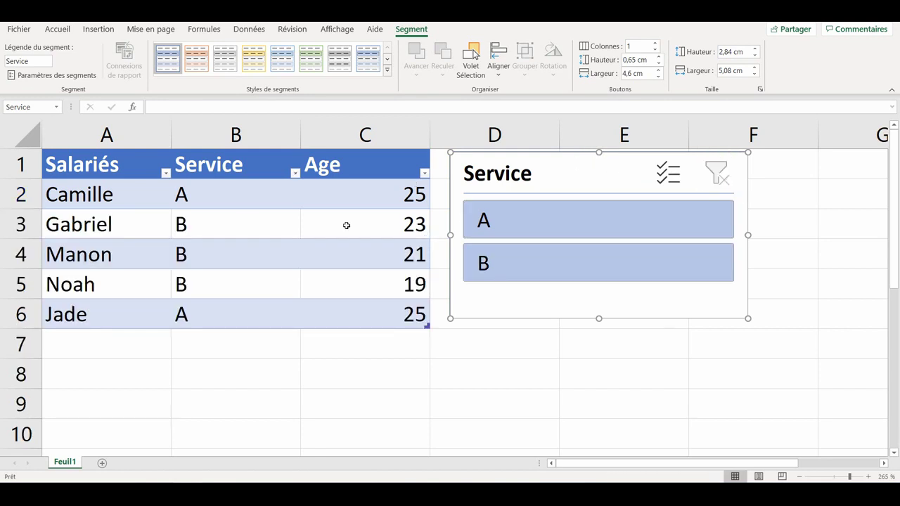
click(127, 347)
text(Romane)
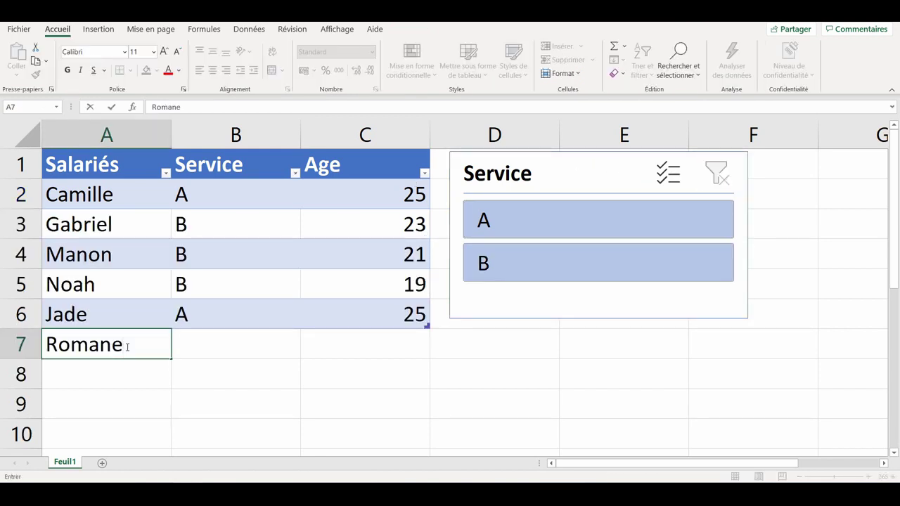
key(Tab)
text(C)
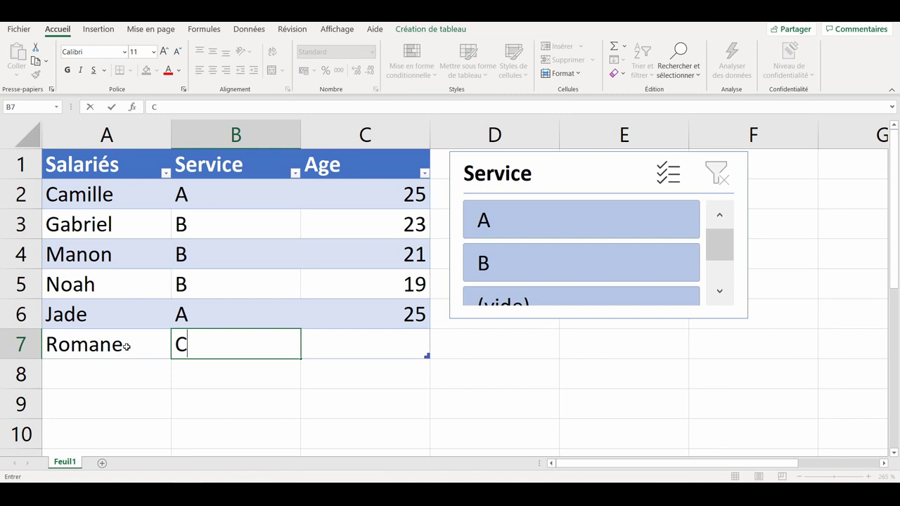
key(Tab)
text(19)
Set the Service slicer to 3 columns and apply the light yellow slicer style.
click(513, 344)
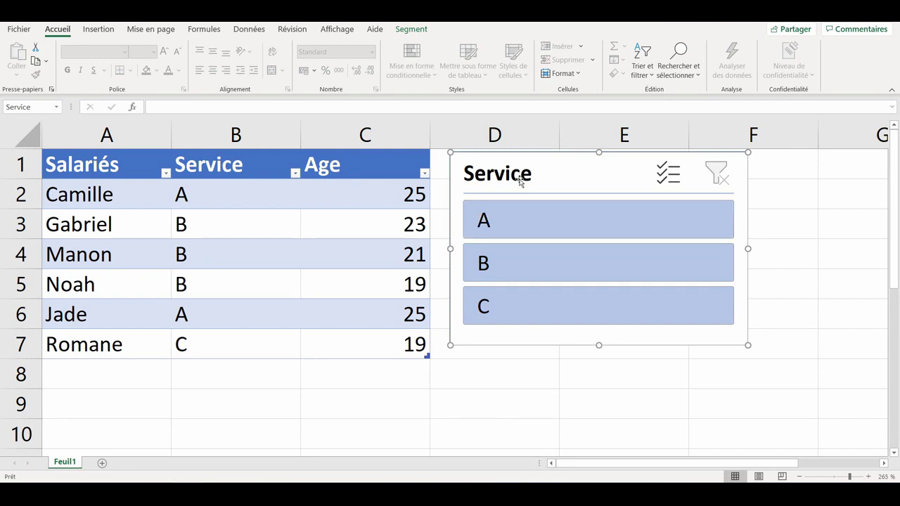
click(411, 30)
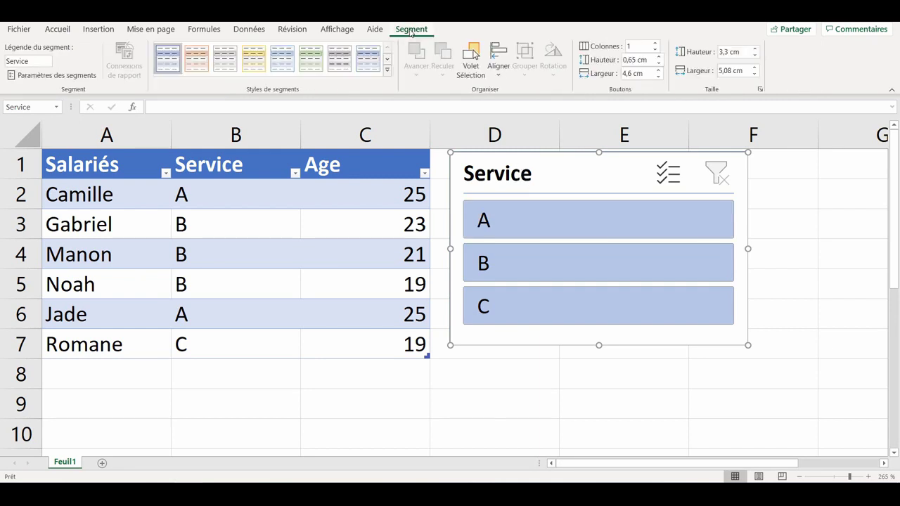
click(656, 43)
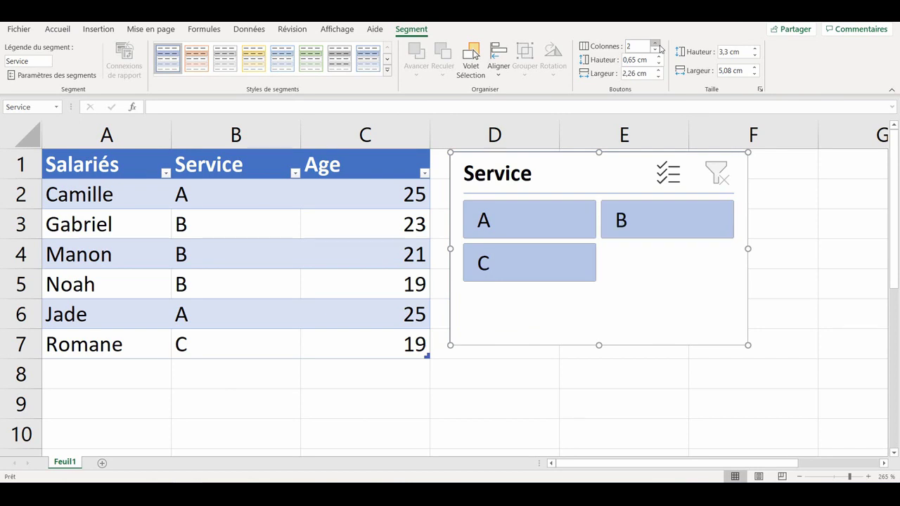
click(655, 44)
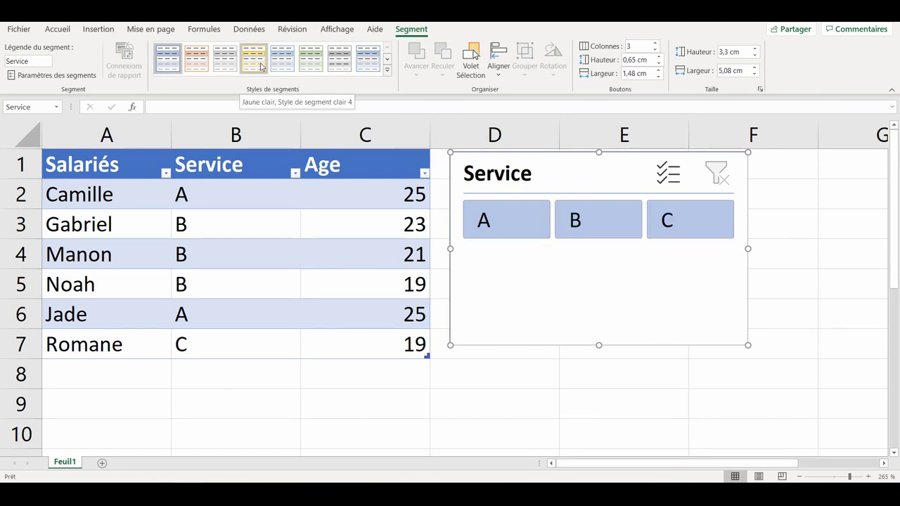
click(260, 65)
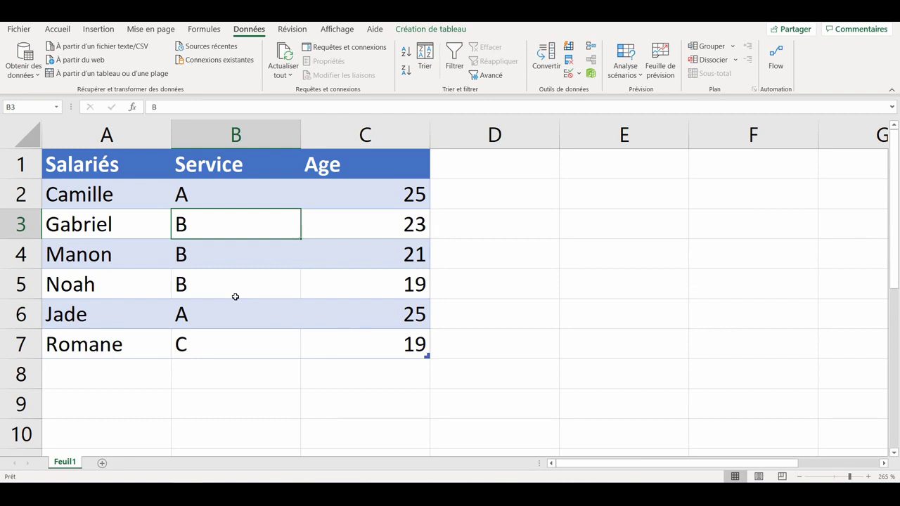
drag(237, 190, 237, 336)
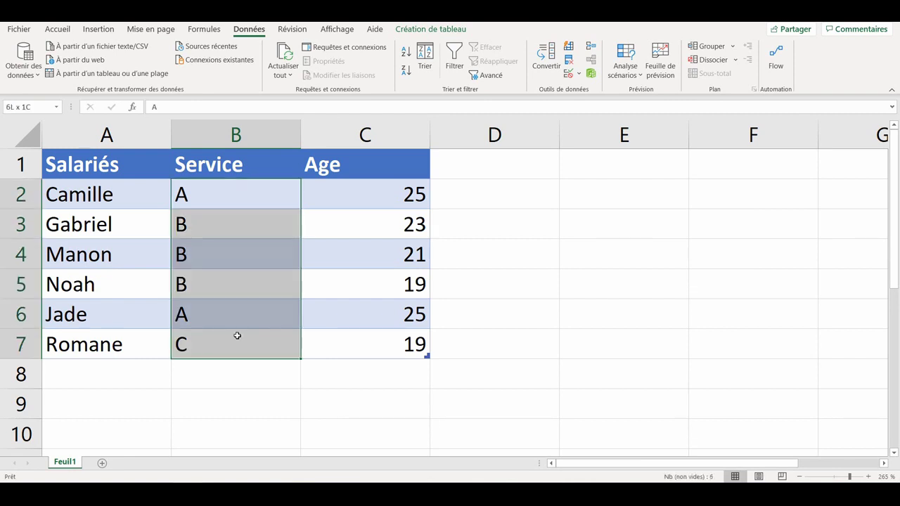
drag(232, 167, 231, 345)
mouse_move(112, 165)
mouse_down()
mouse_move(367, 253)
mouse_move(380, 348)
mouse_up()
click(213, 261)
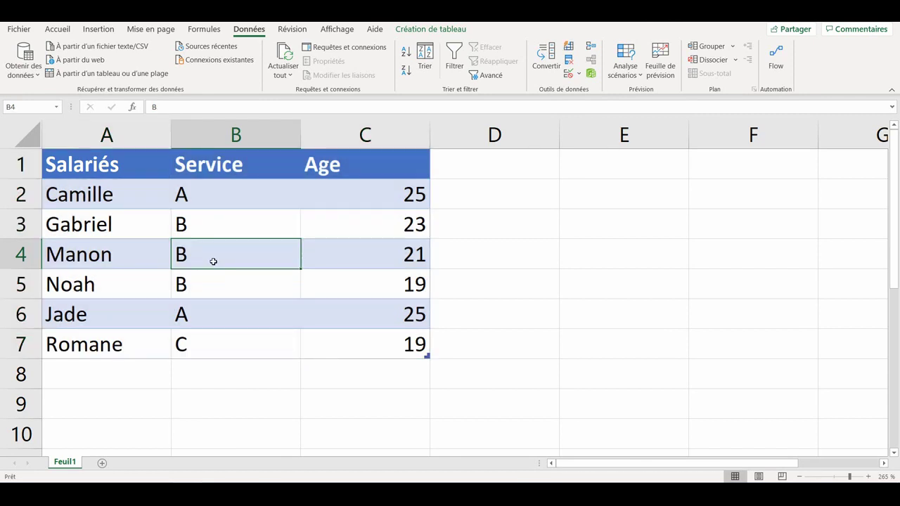
click(209, 152)
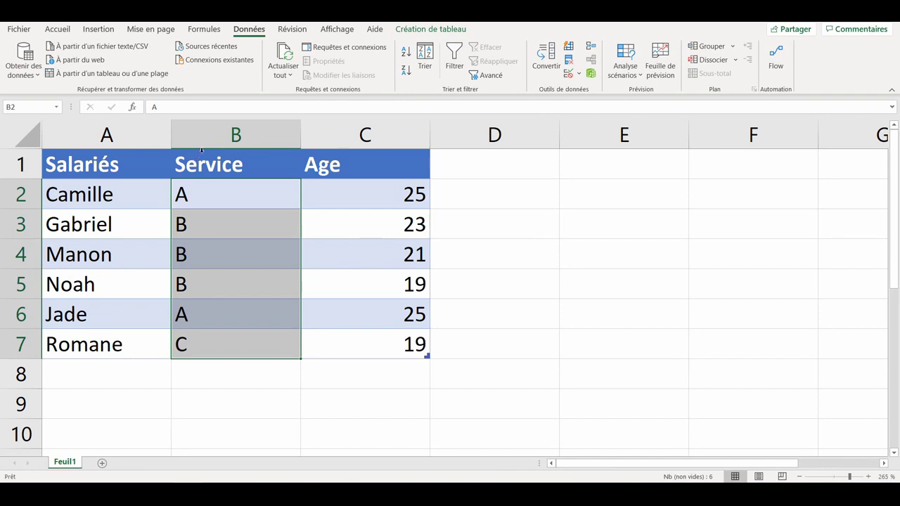
click(202, 149)
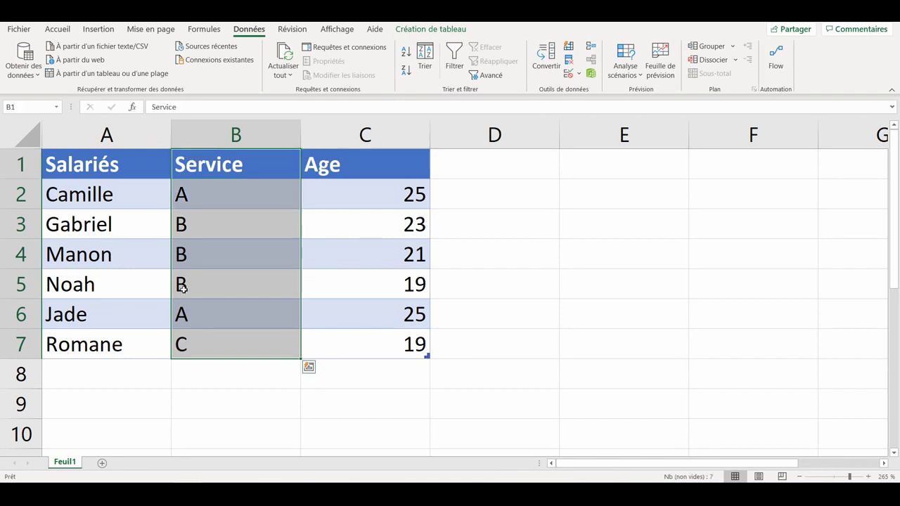
click(89, 194)
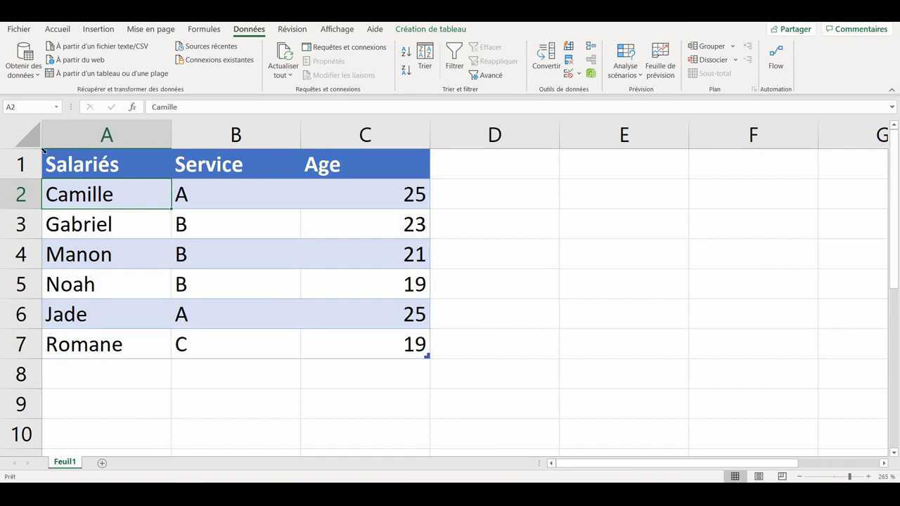
click(43, 149)
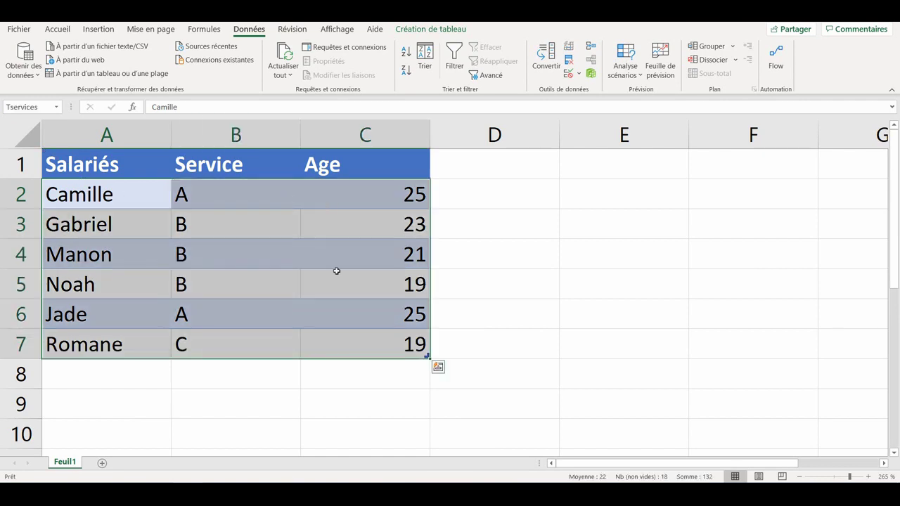
click(46, 150)
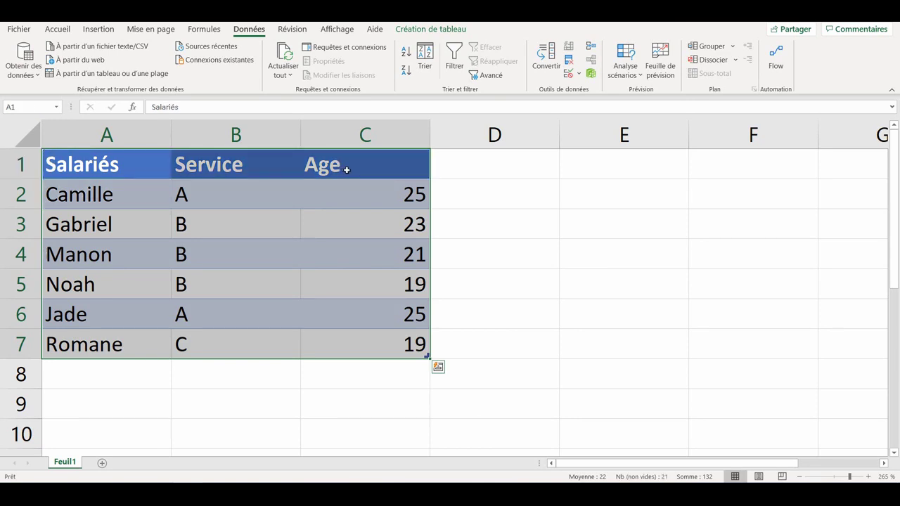
click(225, 252)
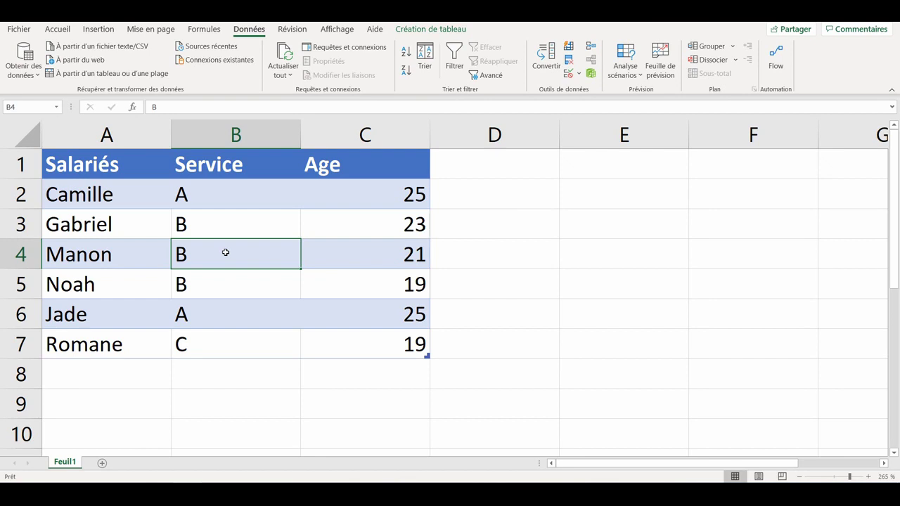
key(ctrl+space)
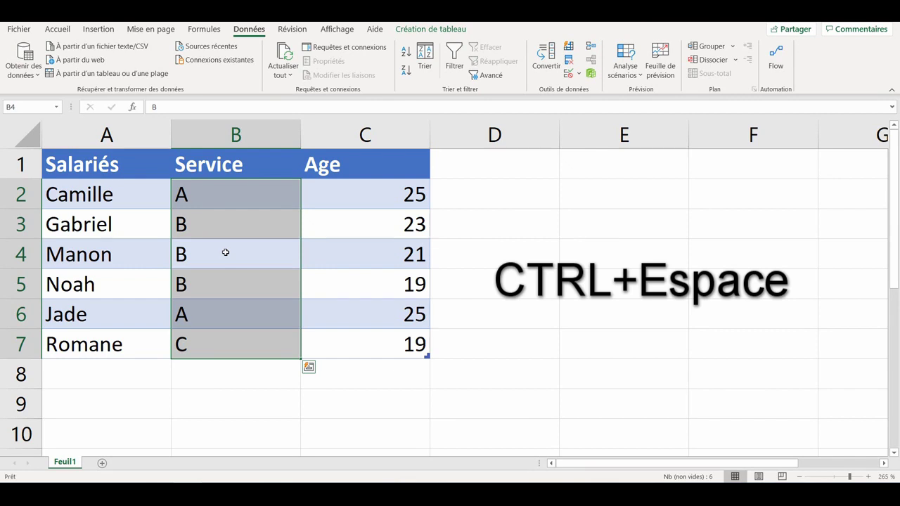
key(ctrl+space)
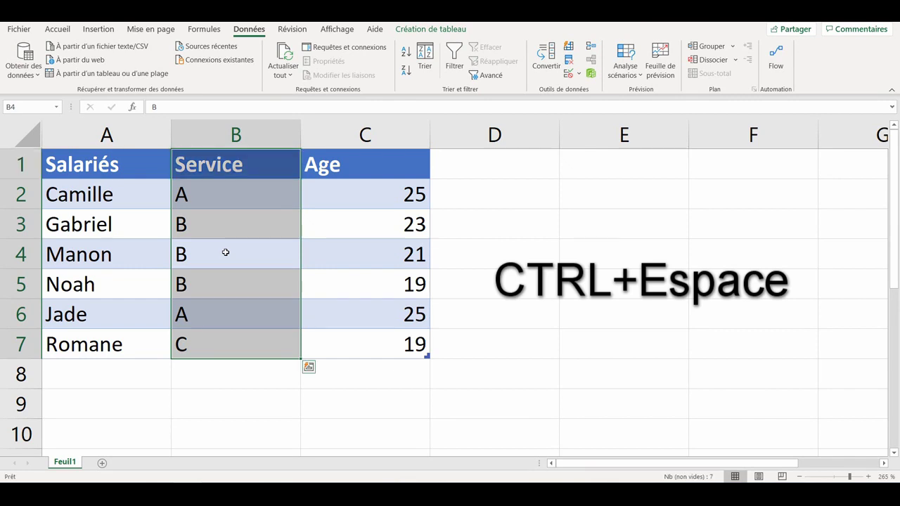
key(ctrl+space)
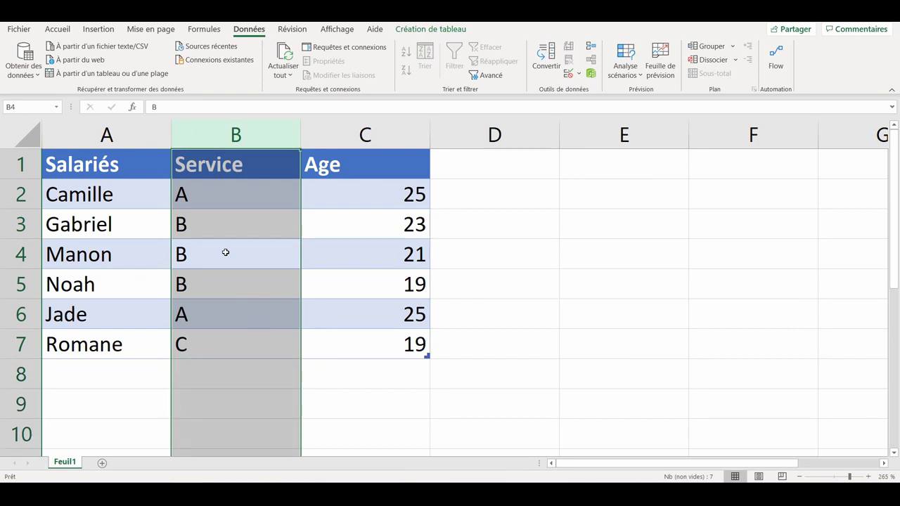
click(225, 251)
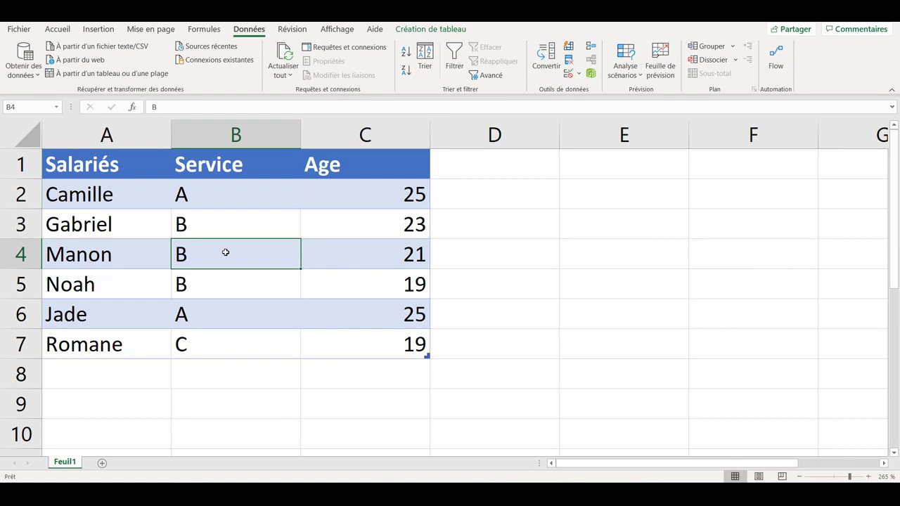
key(shift+space)
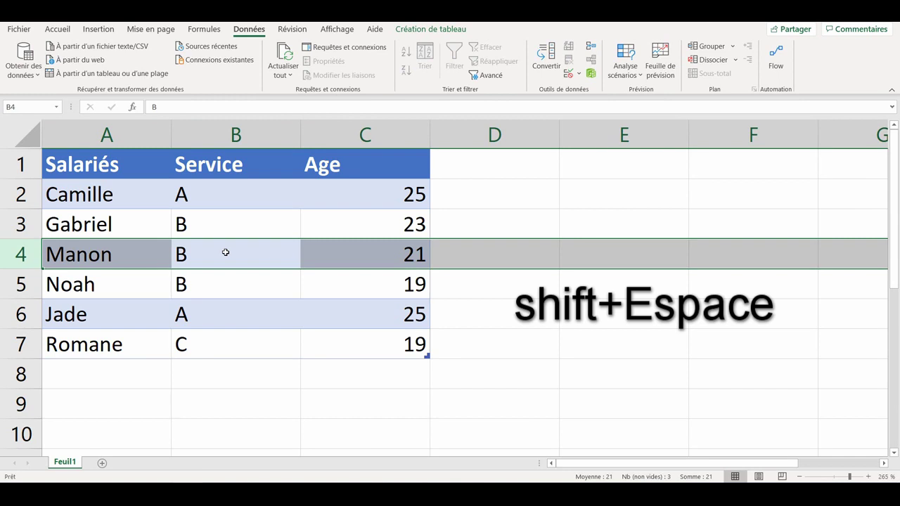
key(ctrl+Down)
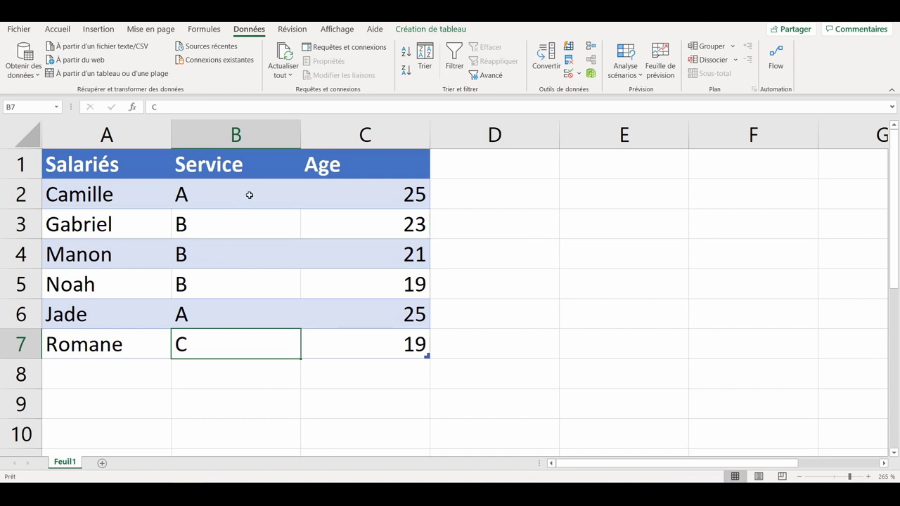
Add a total row, setting the Age total to Moyenne and the Service total to Nombre.
click(430, 30)
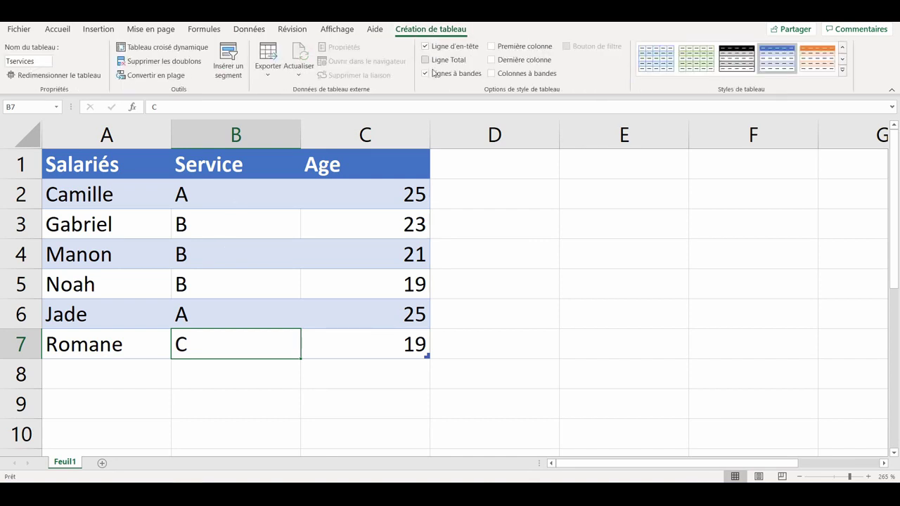
click(424, 59)
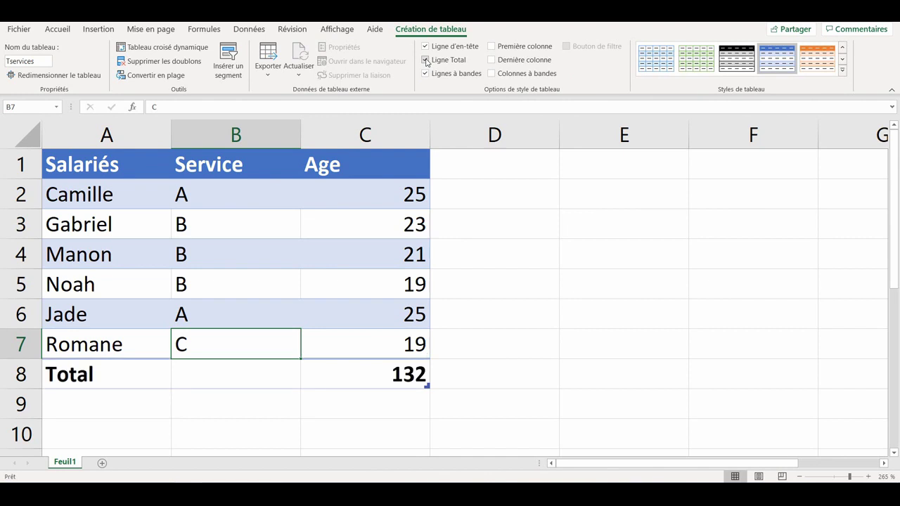
click(399, 376)
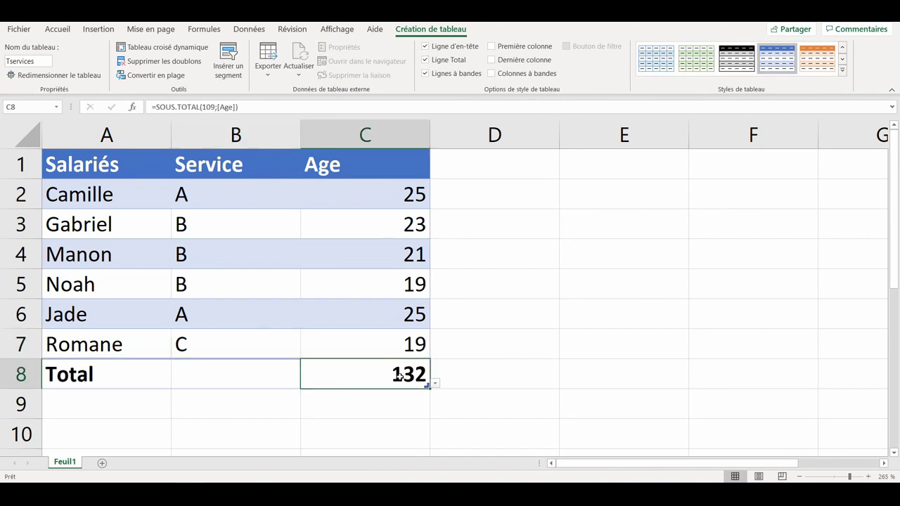
click(435, 385)
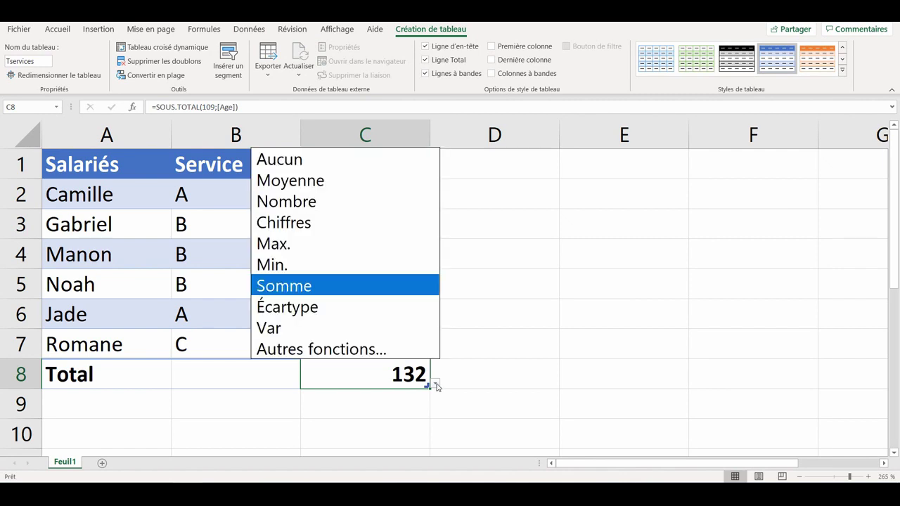
click(320, 183)
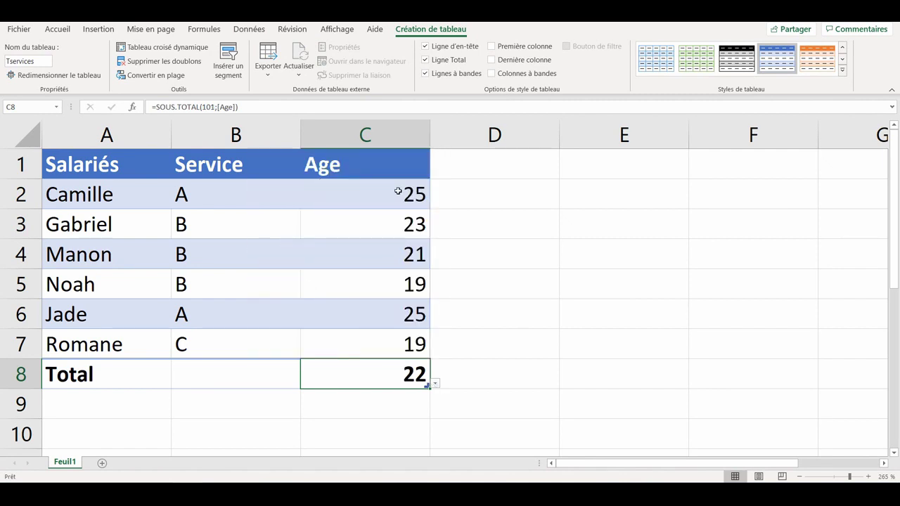
click(271, 372)
click(306, 385)
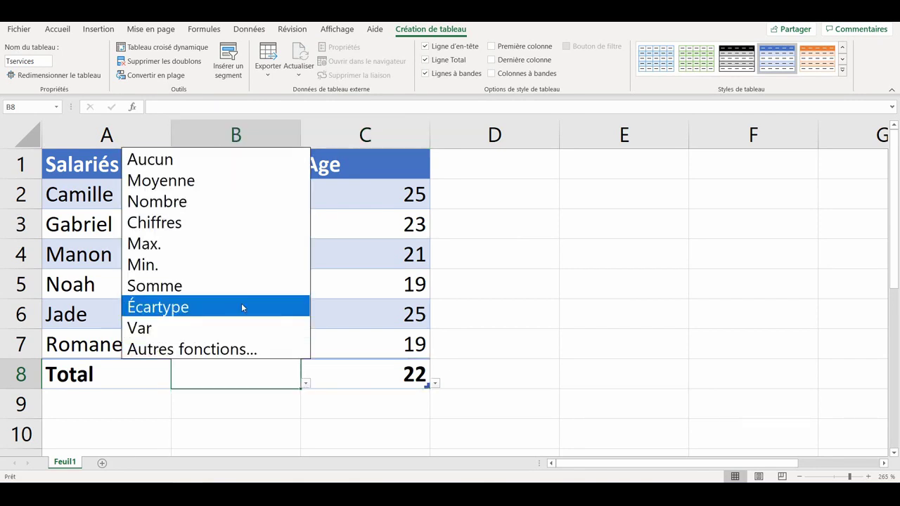
click(216, 202)
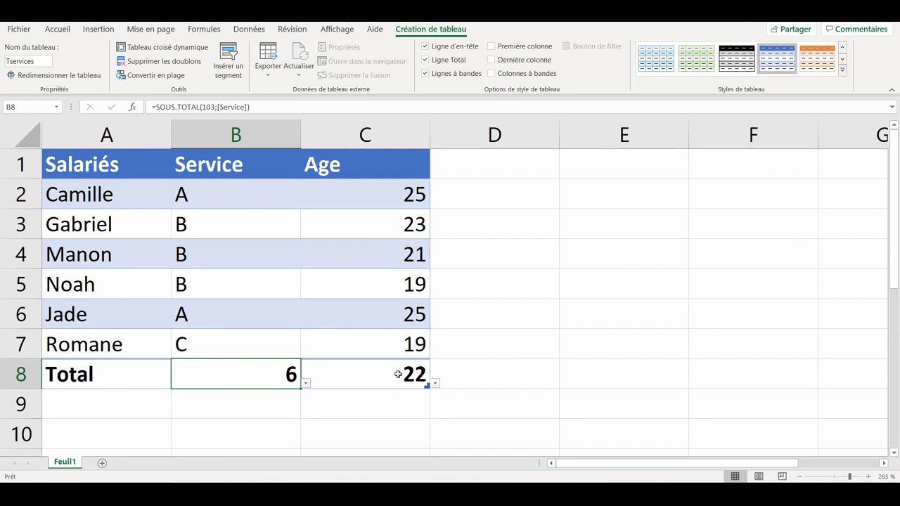
Untick Ligne Total so the table ends at row 7 without totals.
key(Up)
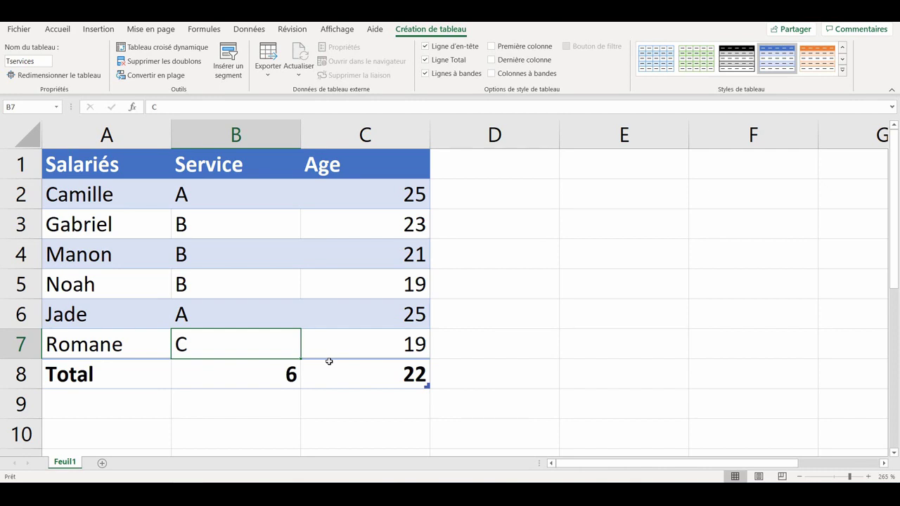
click(434, 64)
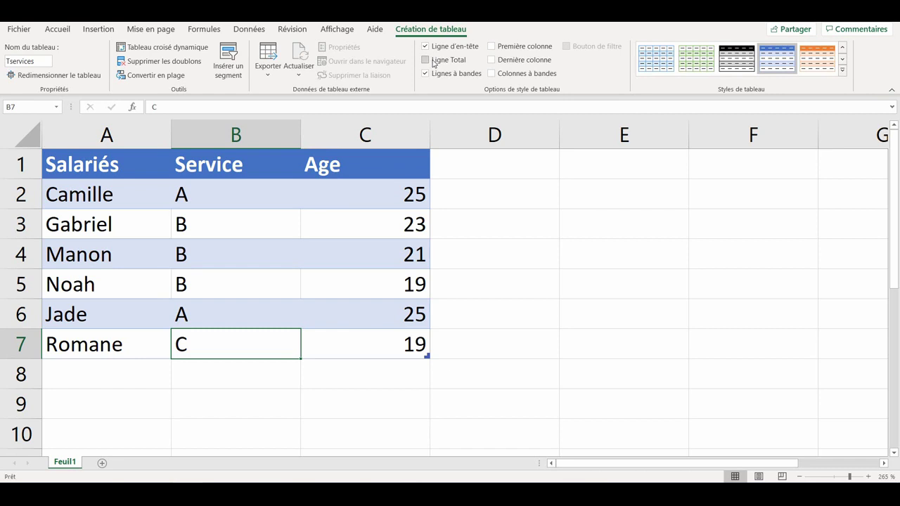
click(434, 62)
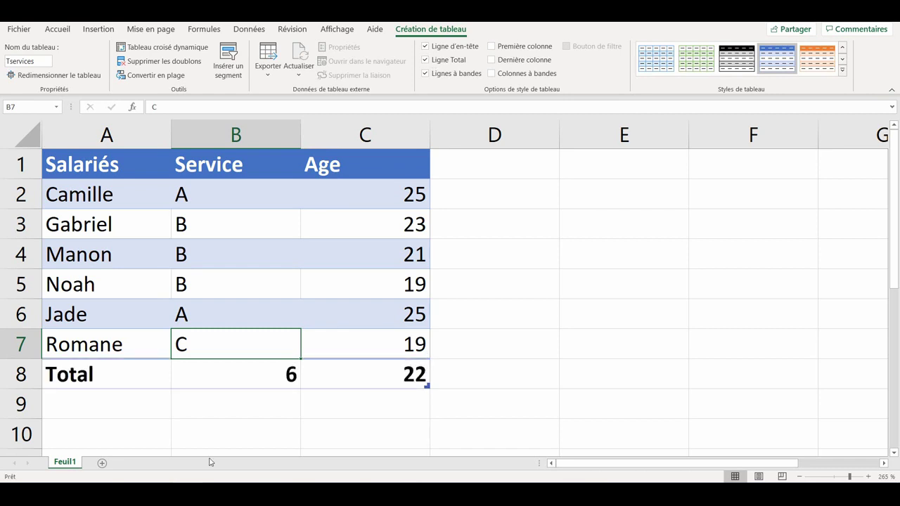
click(433, 62)
click(623, 194)
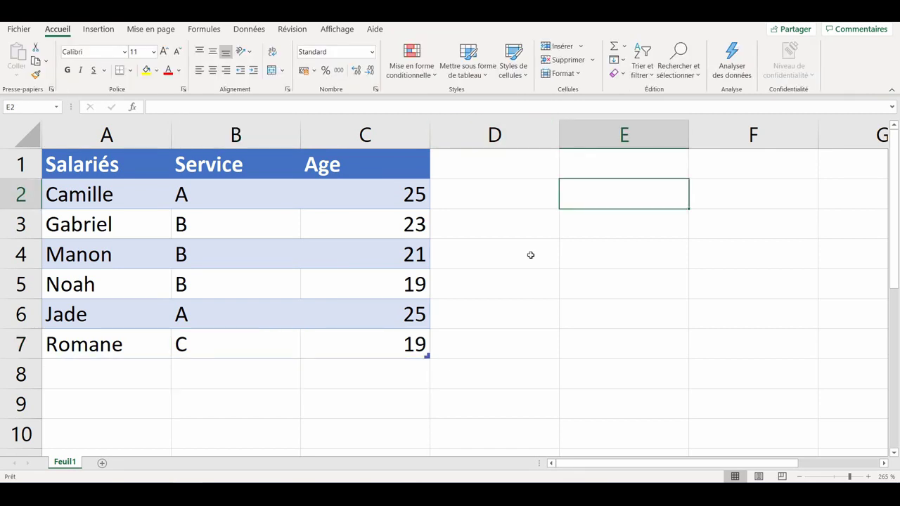
Head E1 with 'Moyenne des âges' and insert an average of the Age column in E2.
key(Up)
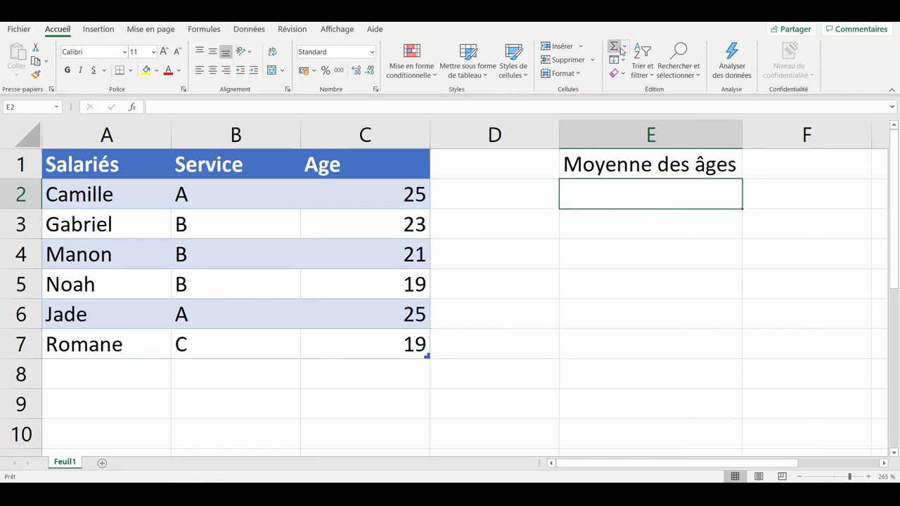
click(623, 46)
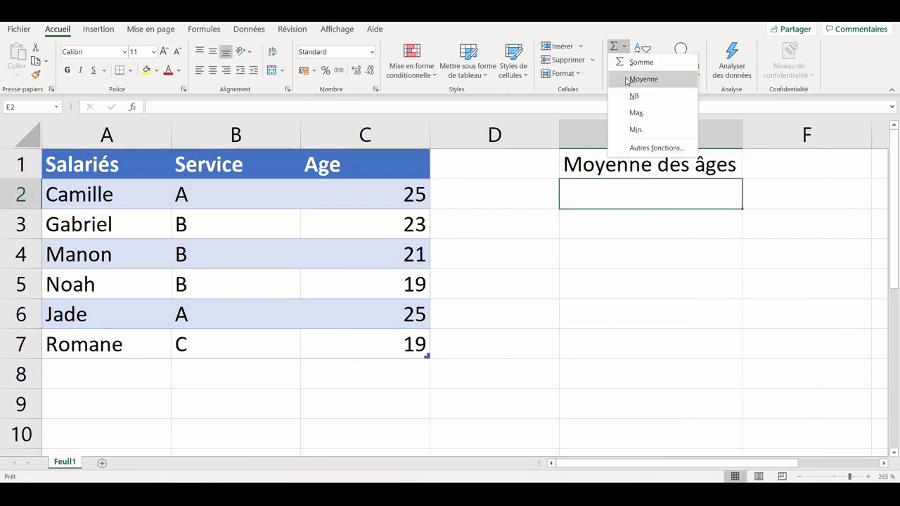
click(641, 80)
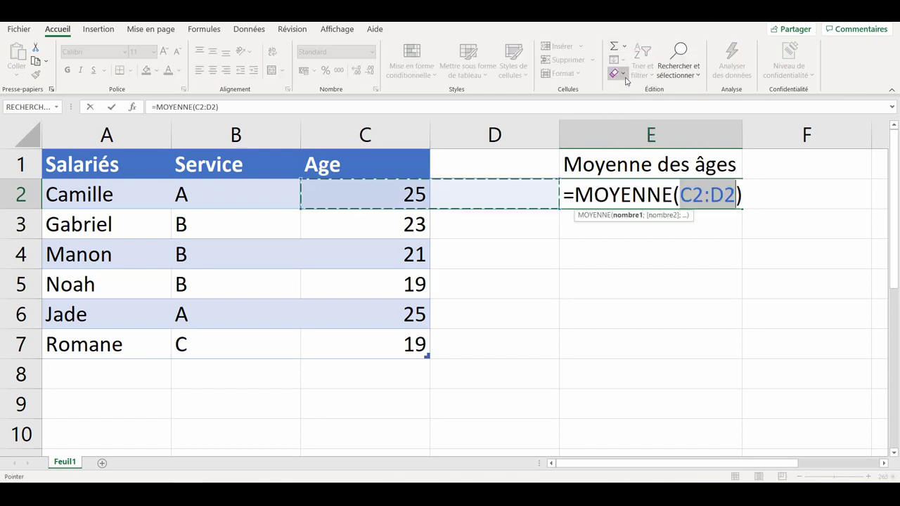
click(336, 151)
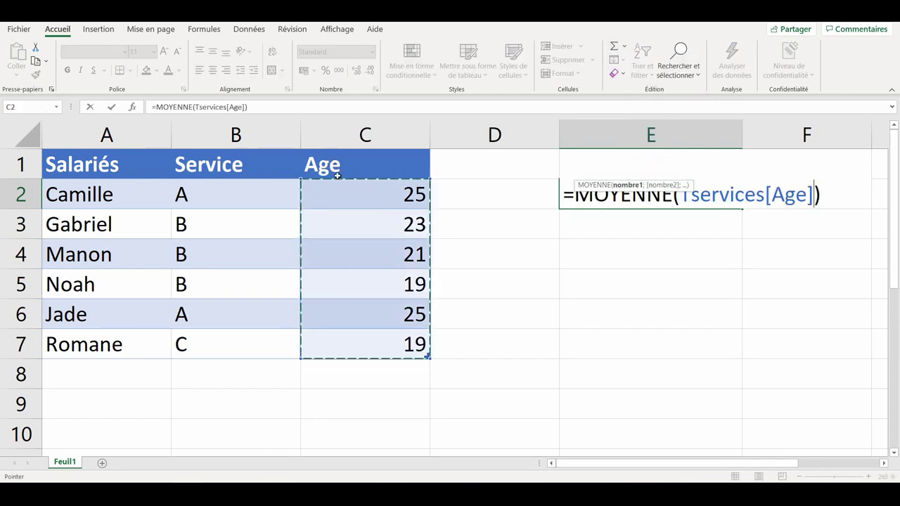
key(F2)
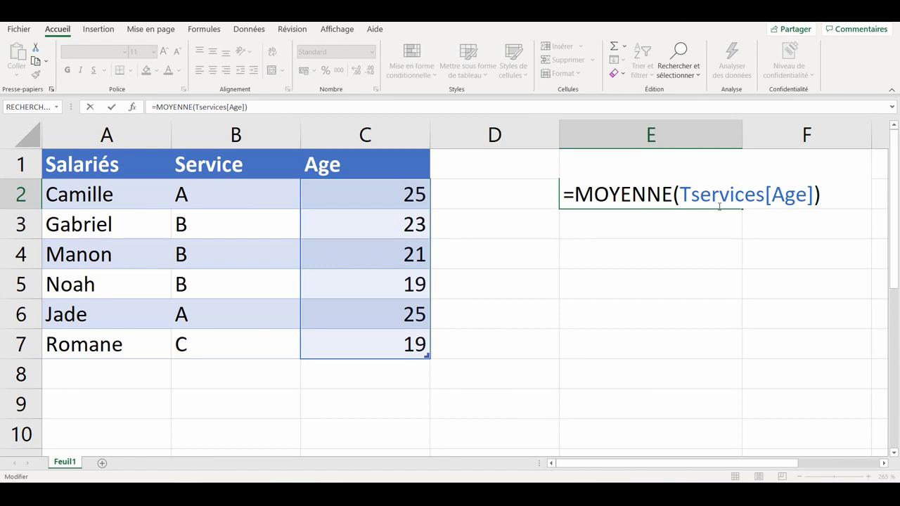
Add a new table row with age 18 in C8 to test the average.
click(397, 368)
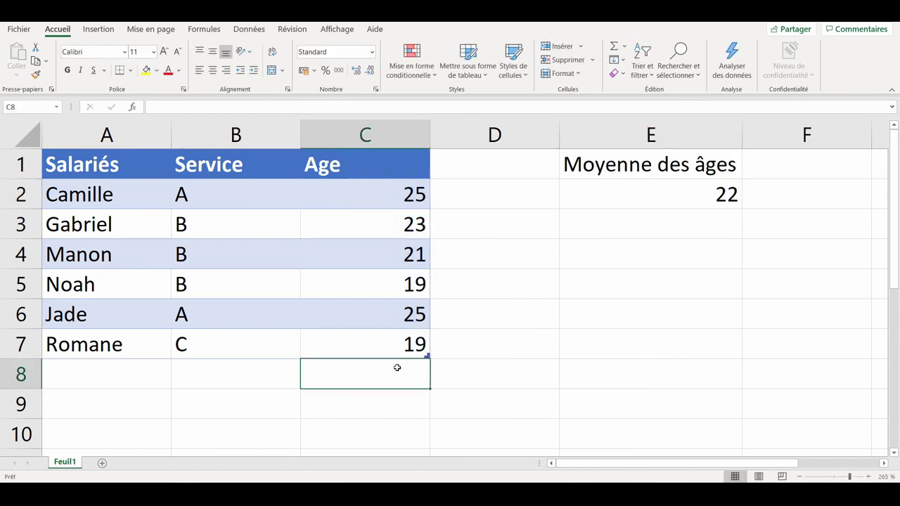
text(18)
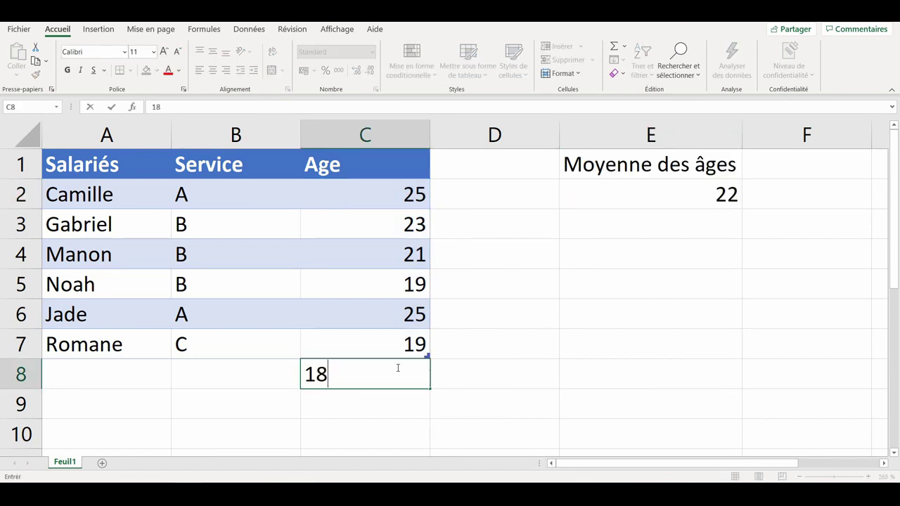
key(Return)
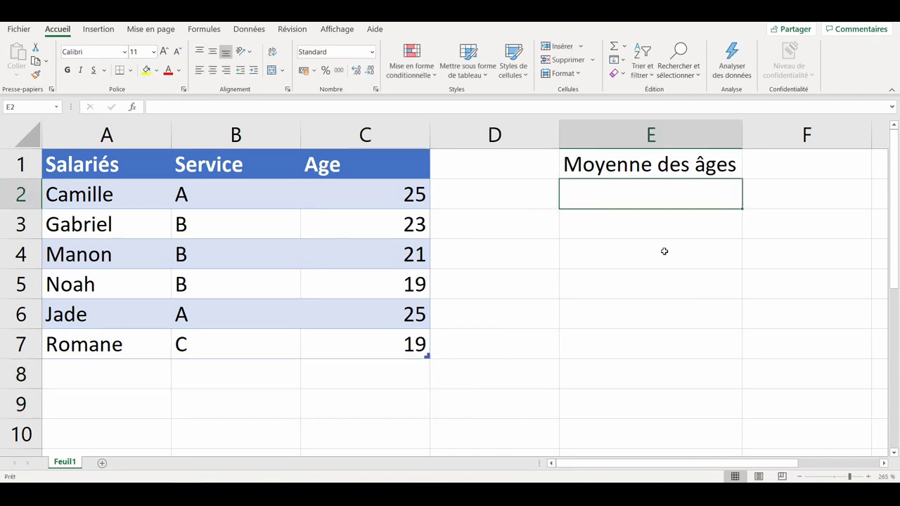
Enter =MOYENNE(Tservices[Age]) in E2 using autocomplete, giving an average age of 22.
text(=)
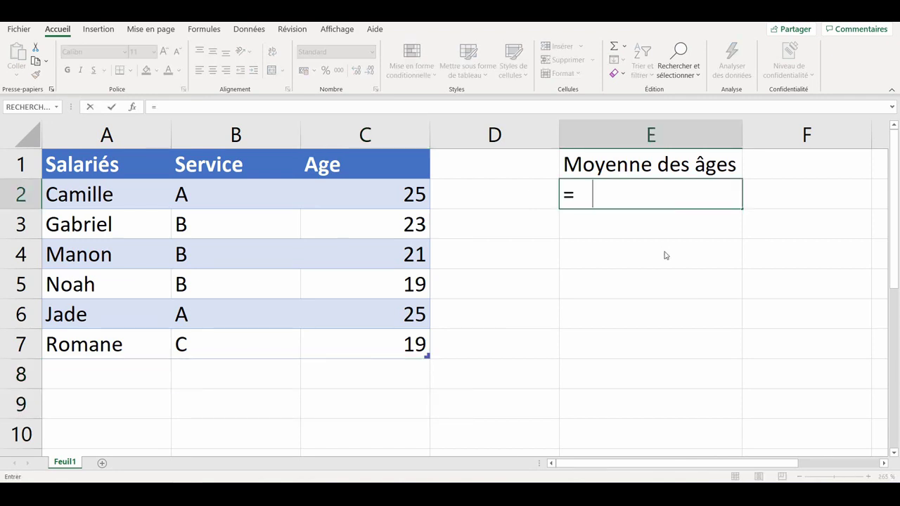
text(moy)
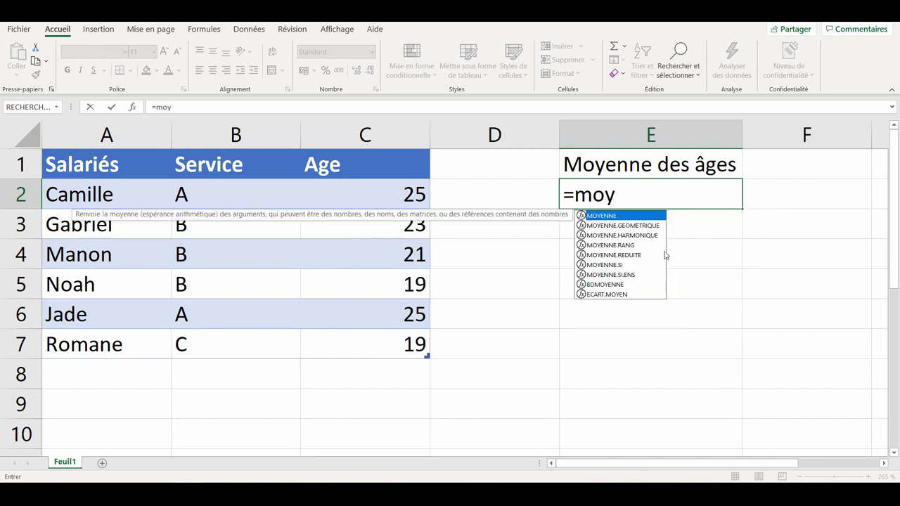
key(Tab)
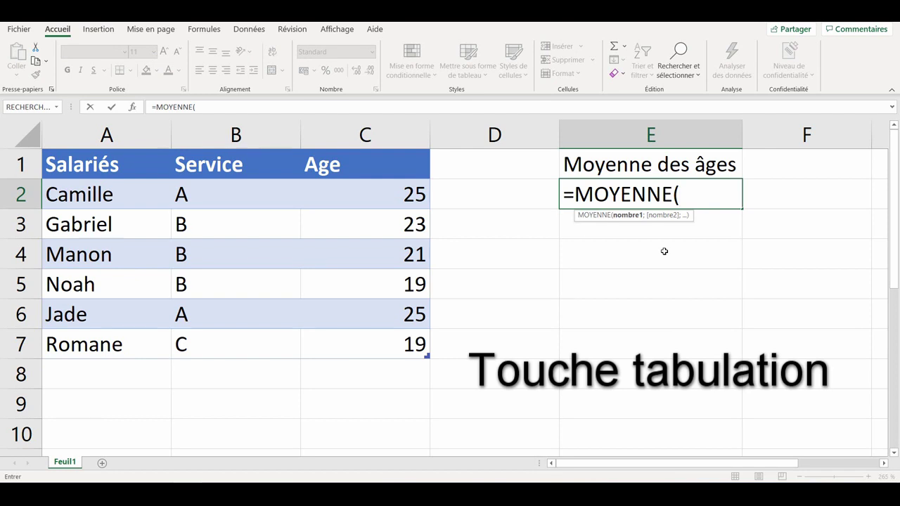
text(Ts)
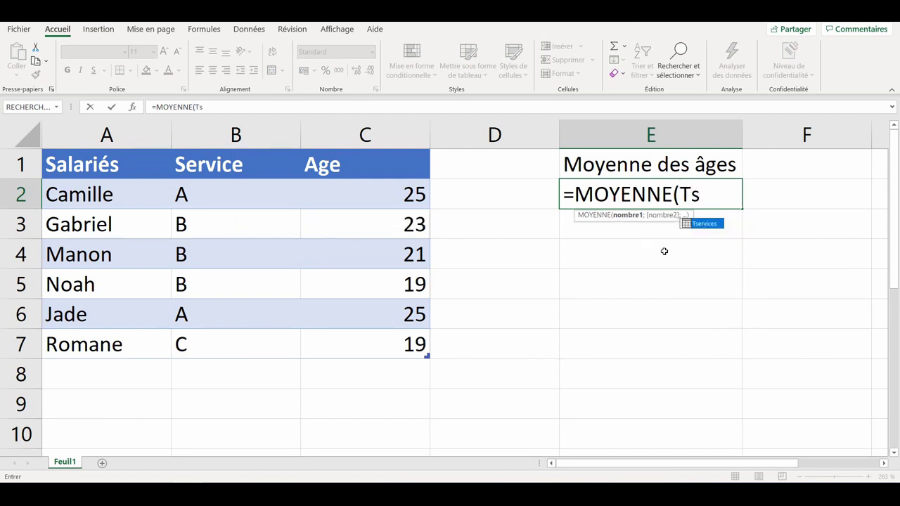
key(Tab)
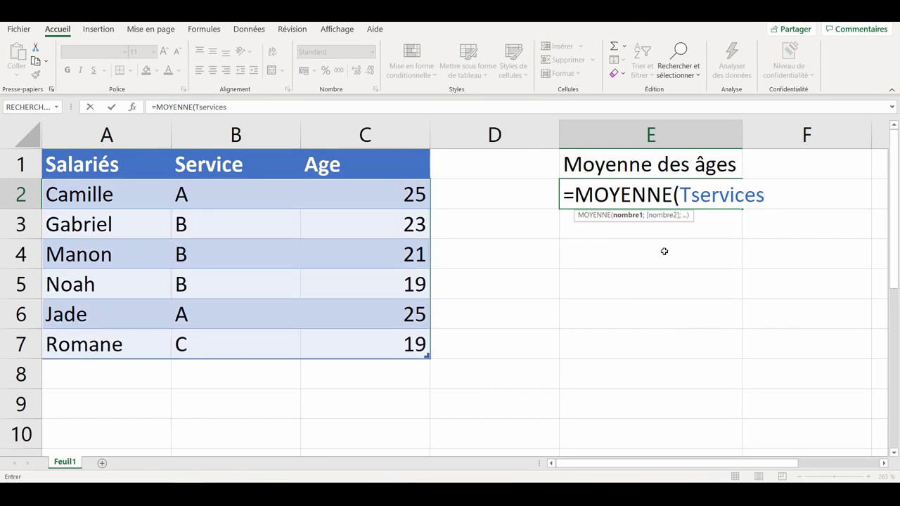
text([)
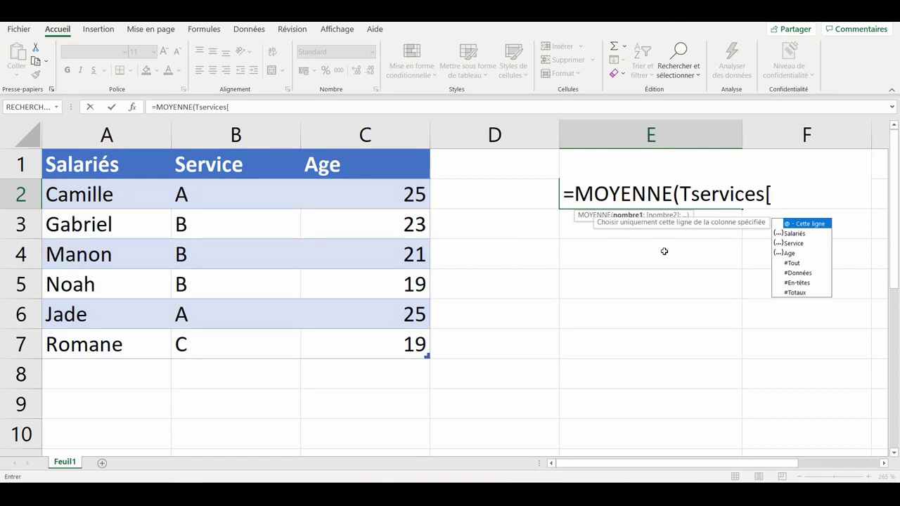
text(Age)
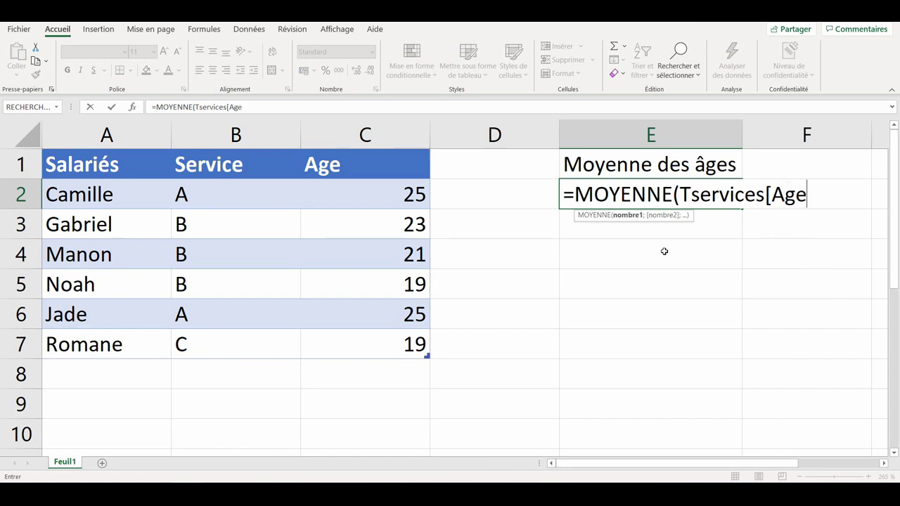
key(Tab)
text(]))
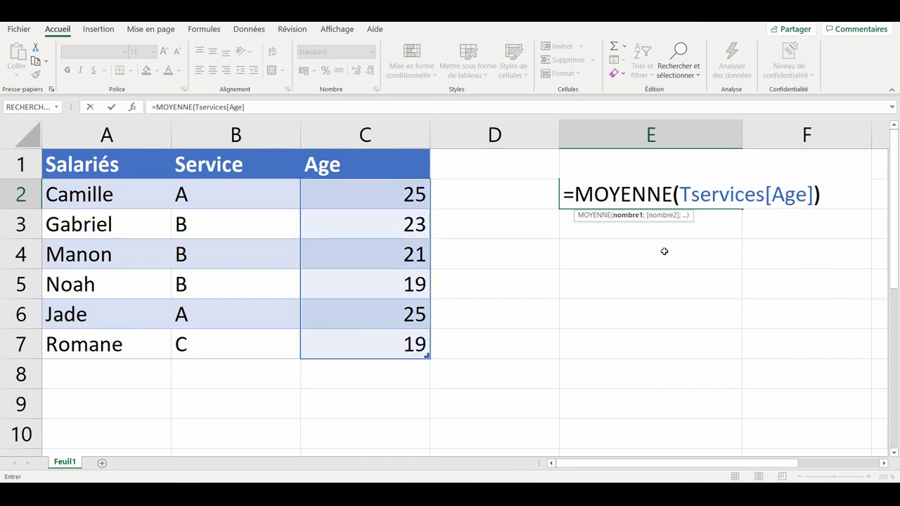
key(Return)
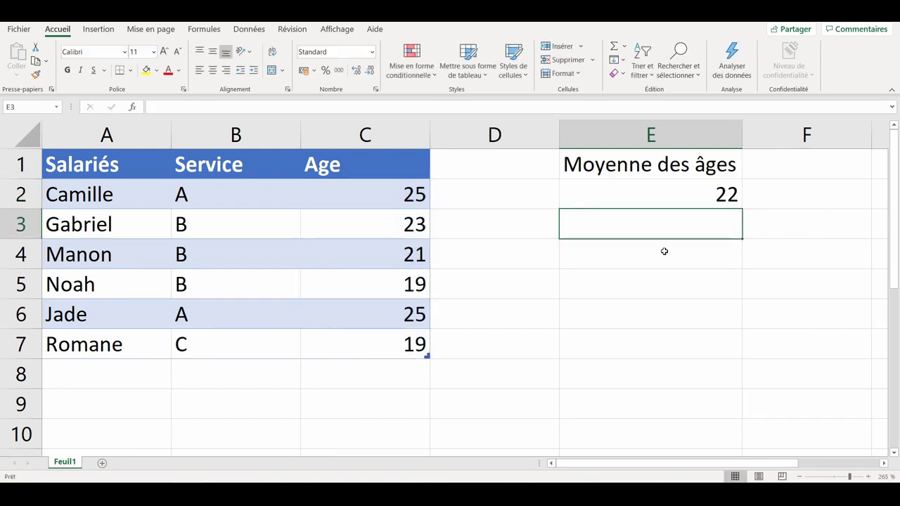
Insert an 'En 2020' column after Age, filled with 2020 minus each row's Age.
right_click(363, 229)
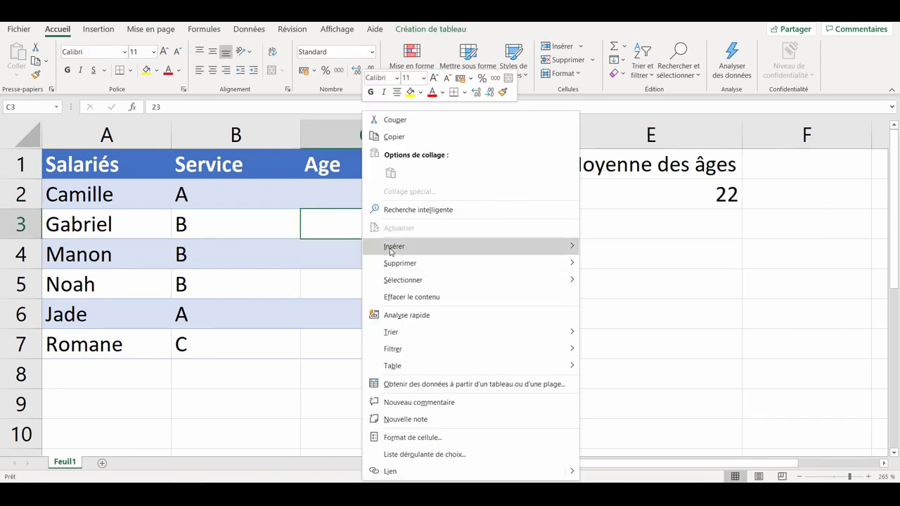
mouse_move(395, 246)
click(621, 264)
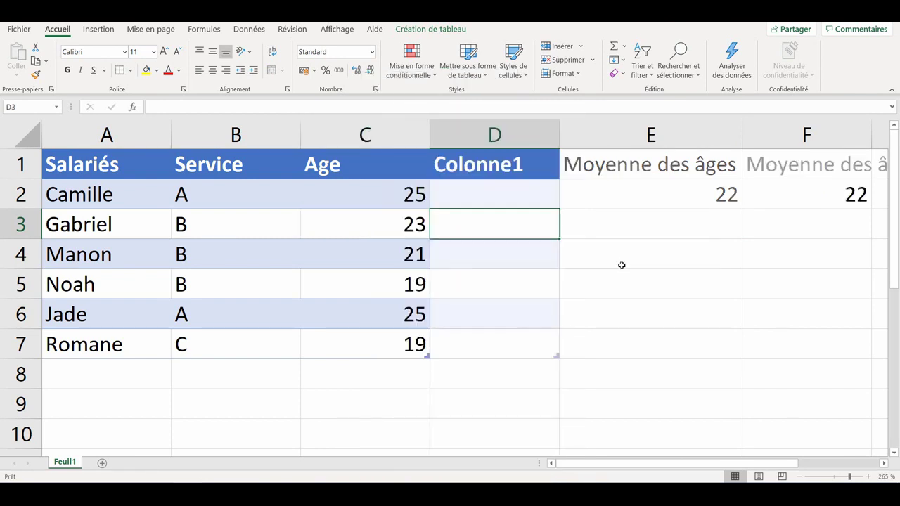
click(507, 169)
text(En 2020)
key(Return)
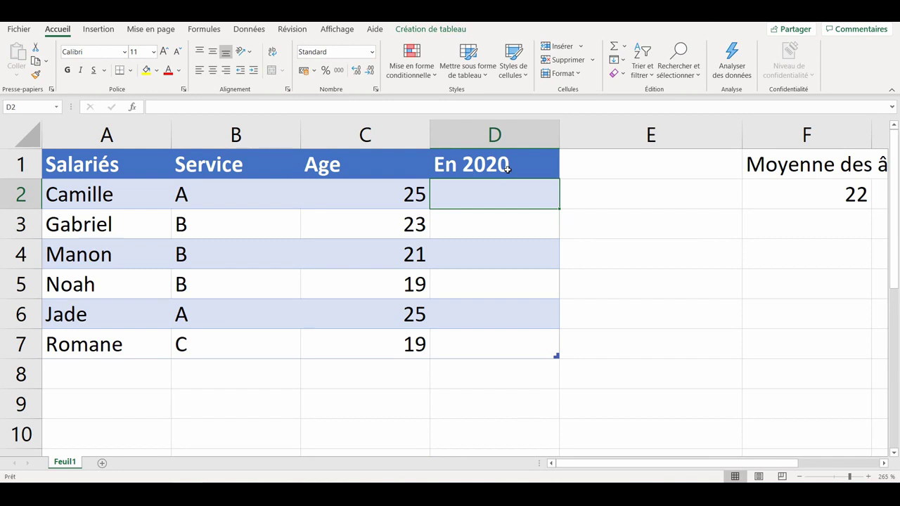
text(=2020)
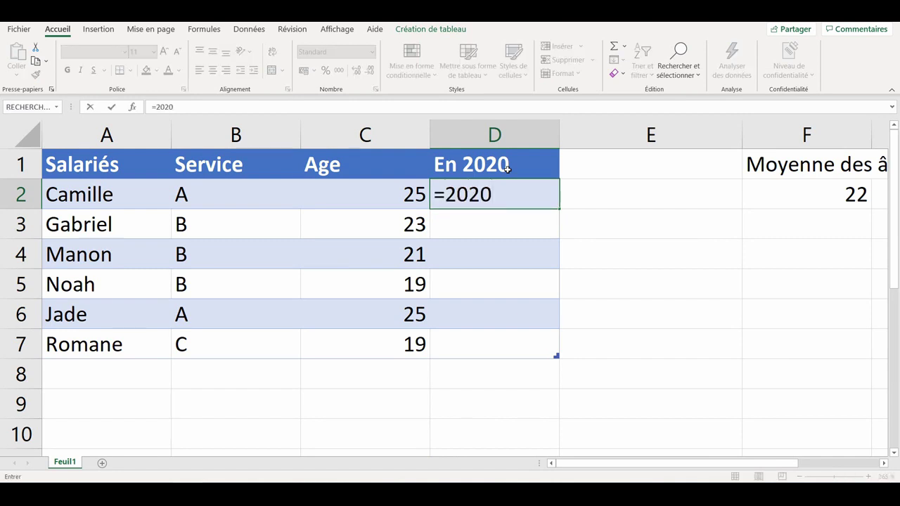
text(-)
click(371, 193)
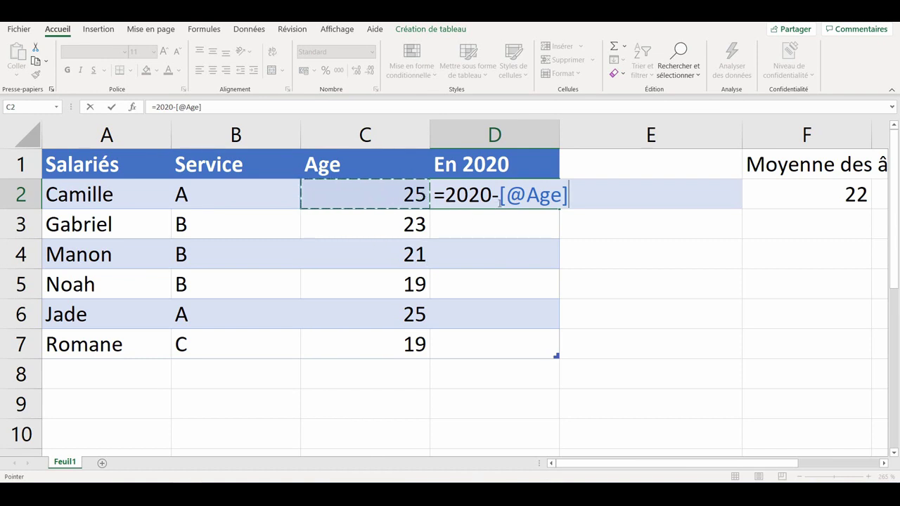
key(Return)
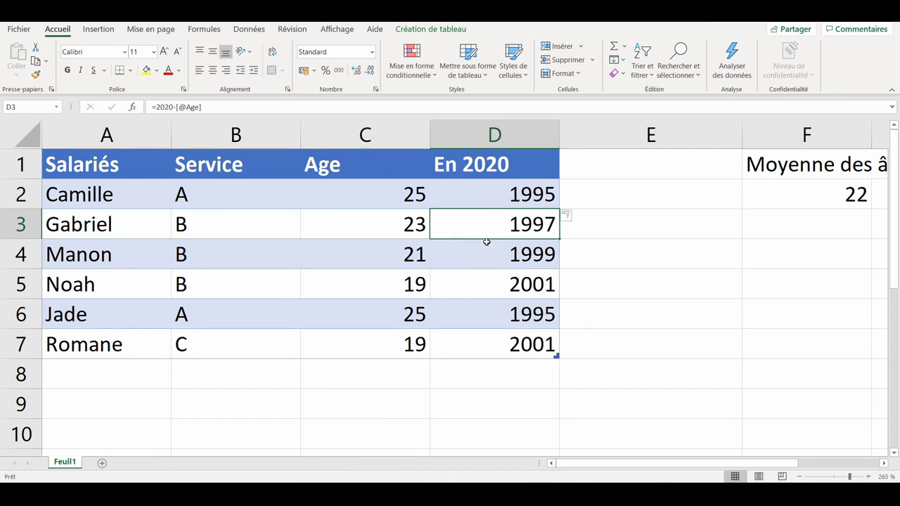
Rewrite D2's formula as =2020-C2 and confirm D3 adjusts to =2020-C3.
double_click(489, 222)
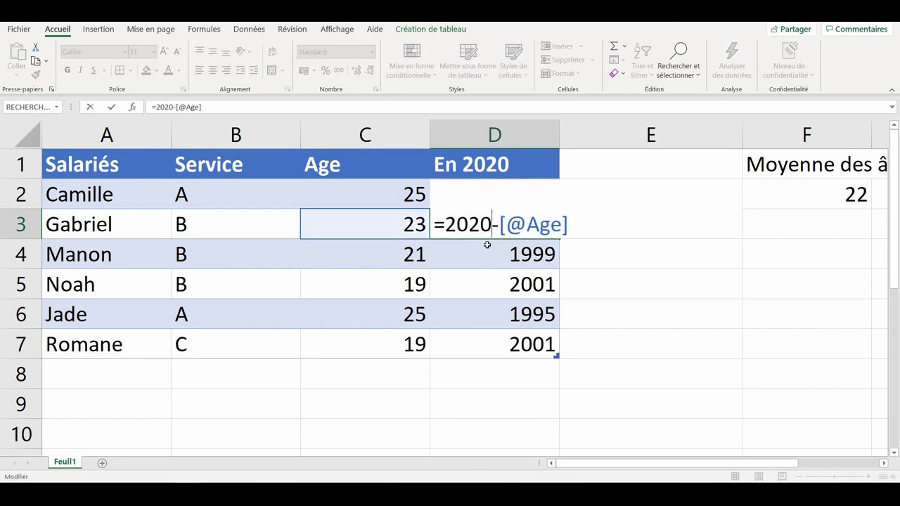
click(493, 308)
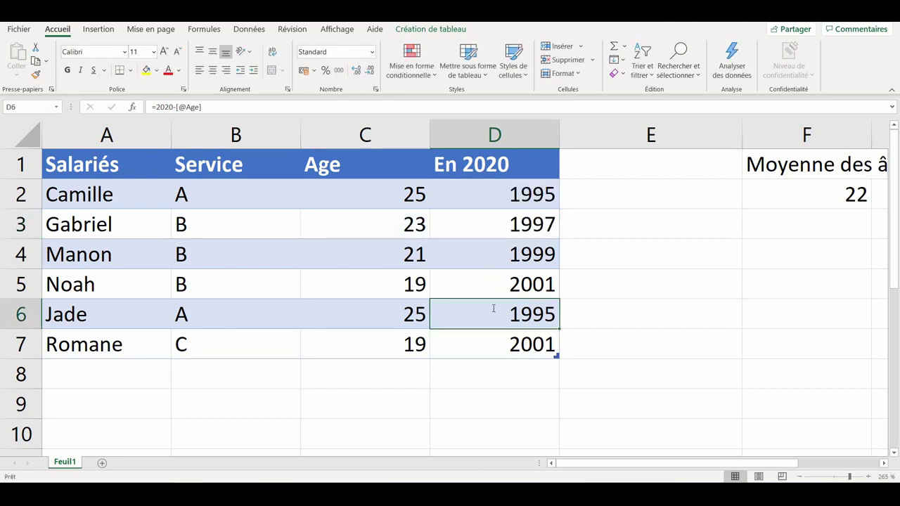
double_click(493, 308)
double_click(497, 197)
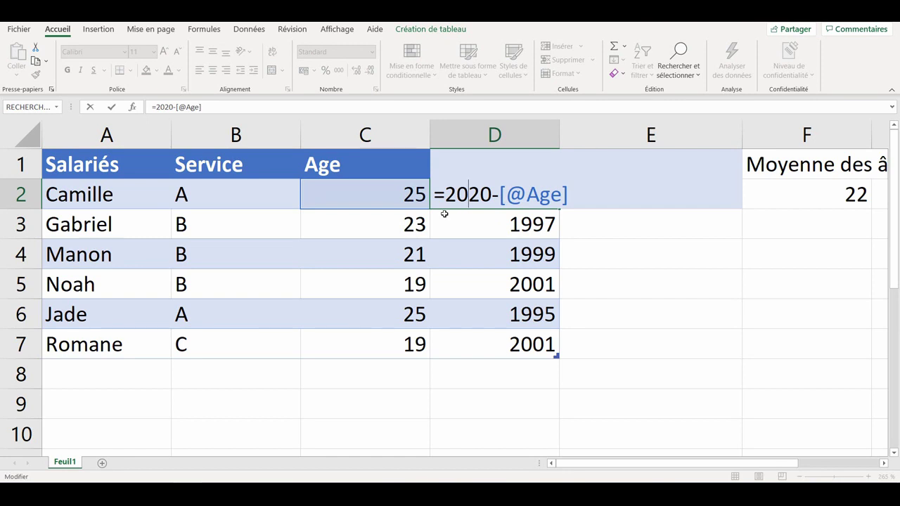
drag(499, 194, 570, 194)
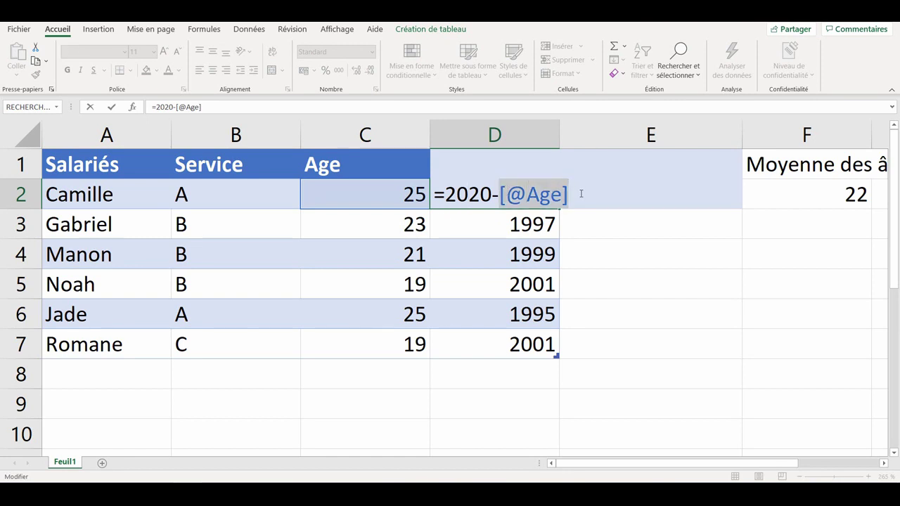
text(C2)
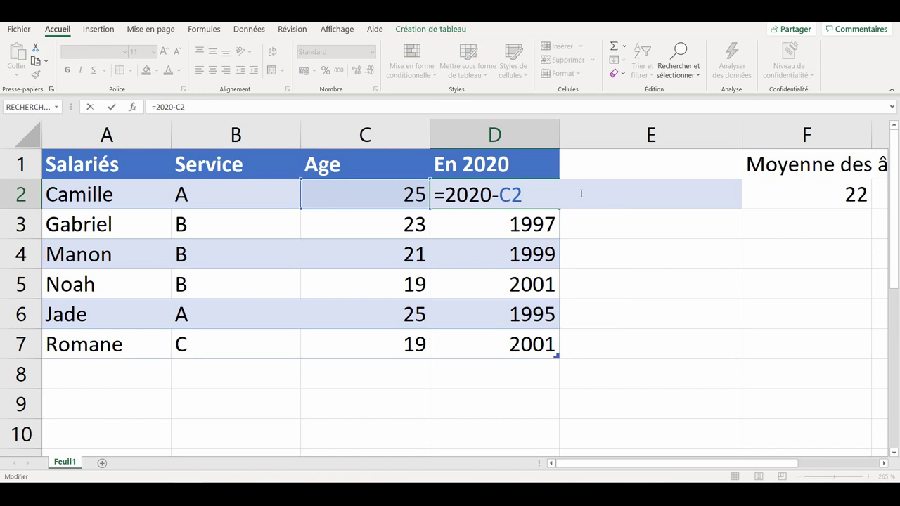
key(Return)
double_click(523, 225)
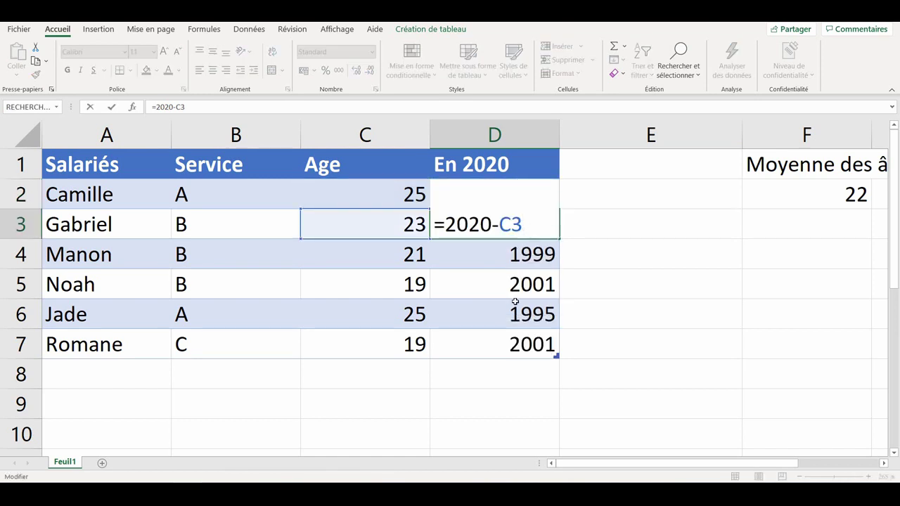
key(ctrl+Return)
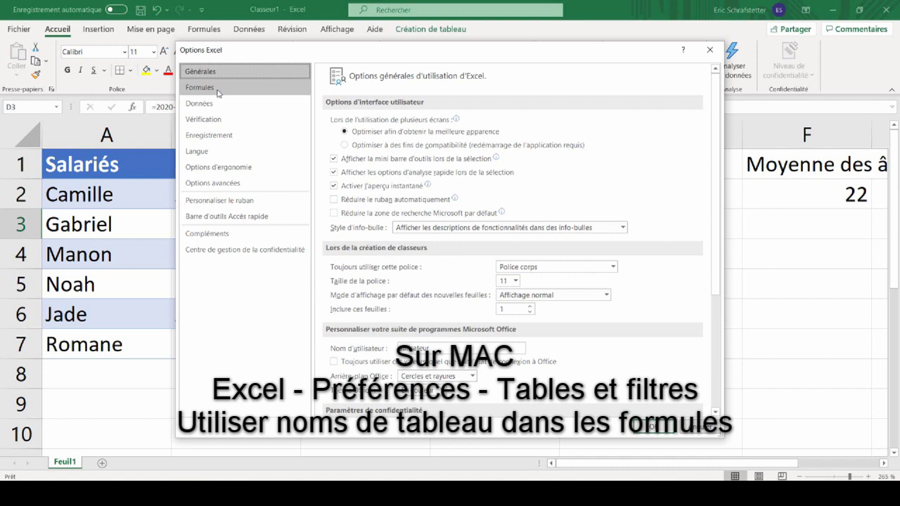
Review the Formules settings in Excel Options for table names in formulas.
click(217, 92)
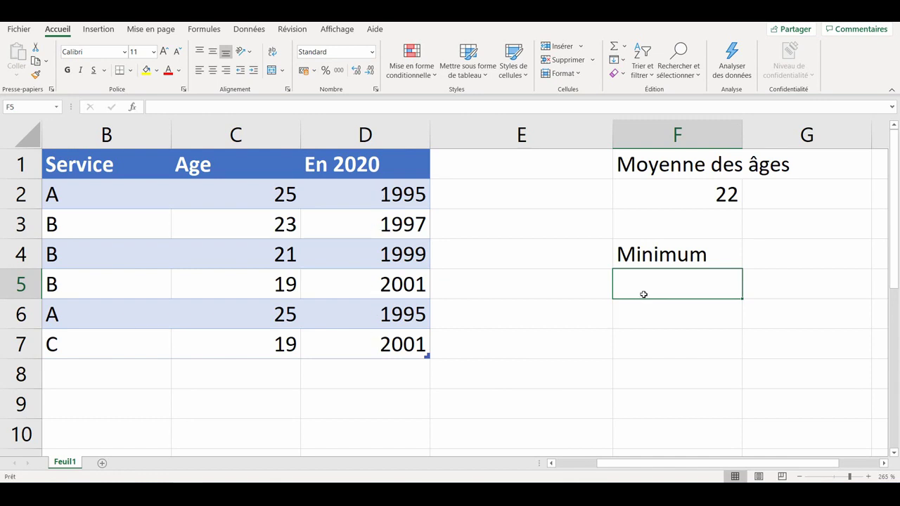
Put a Min formula over the En 2020 column in F5, returning 1995.
drag(408, 196, 405, 343)
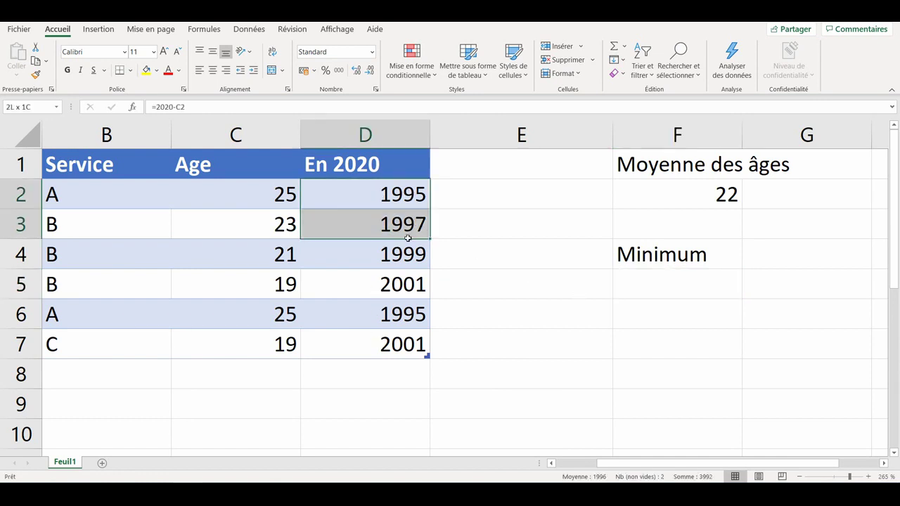
click(631, 283)
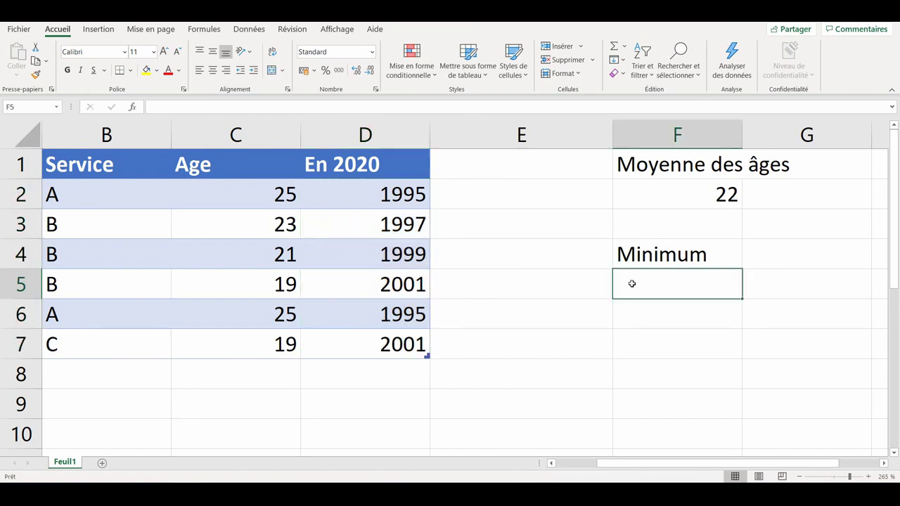
click(624, 47)
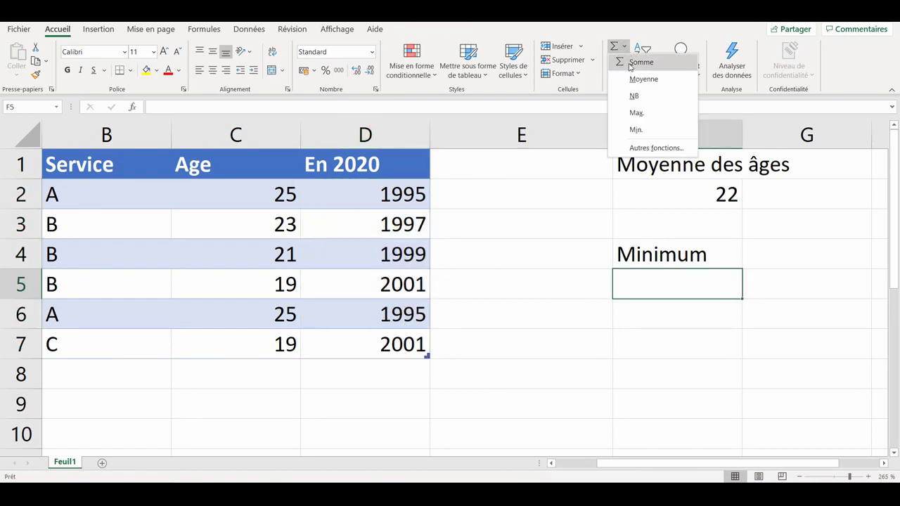
click(636, 128)
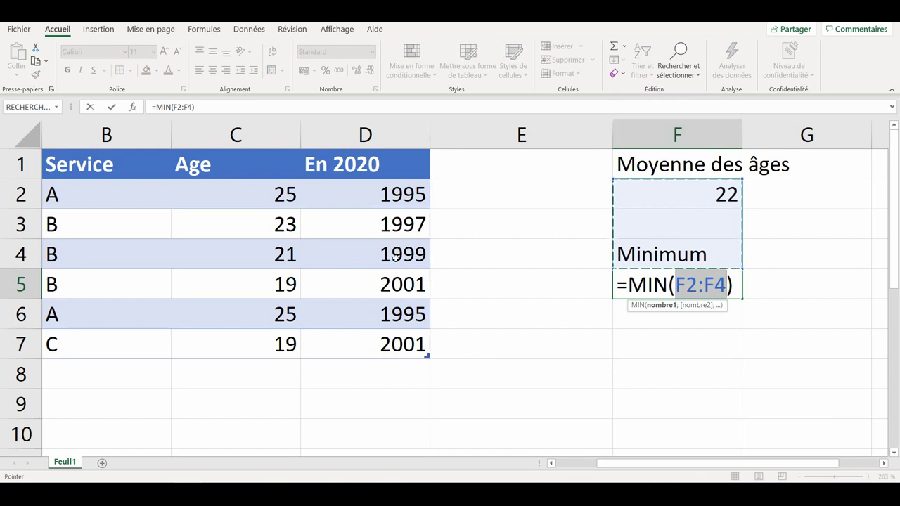
click(362, 246)
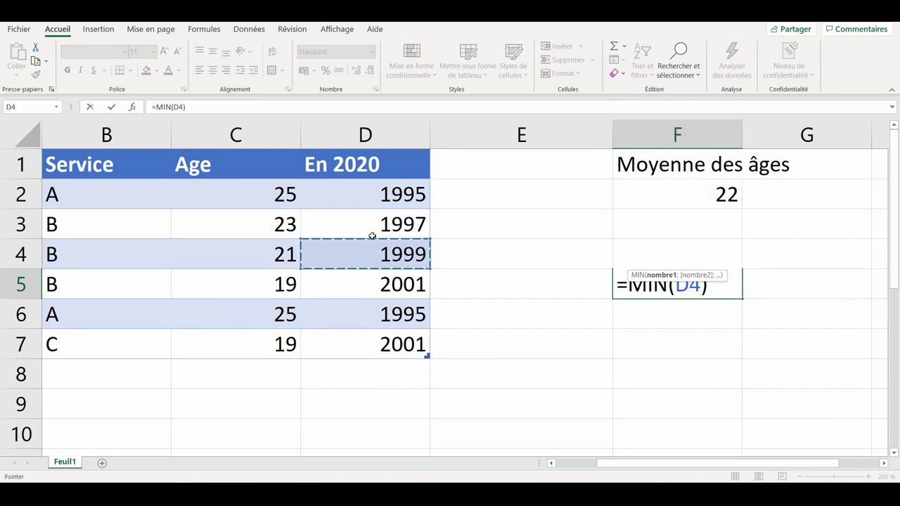
key(ctrl+space)
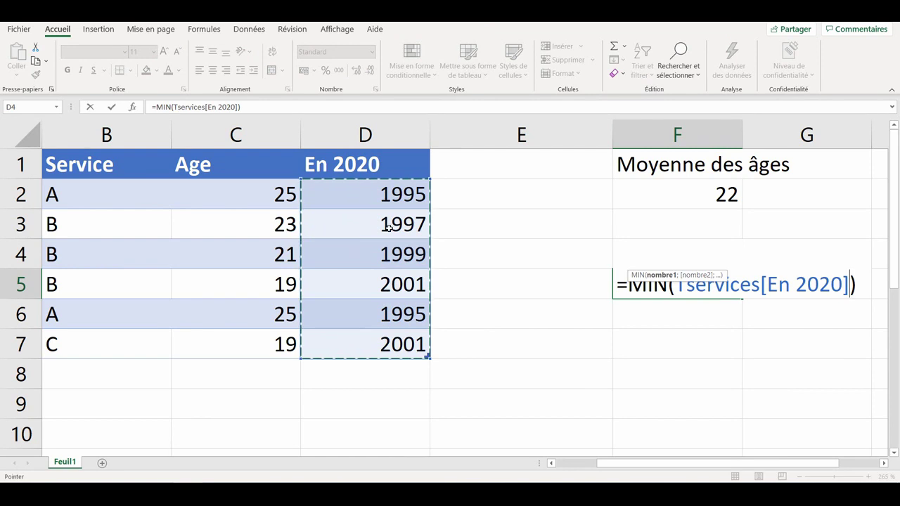
key(Return)
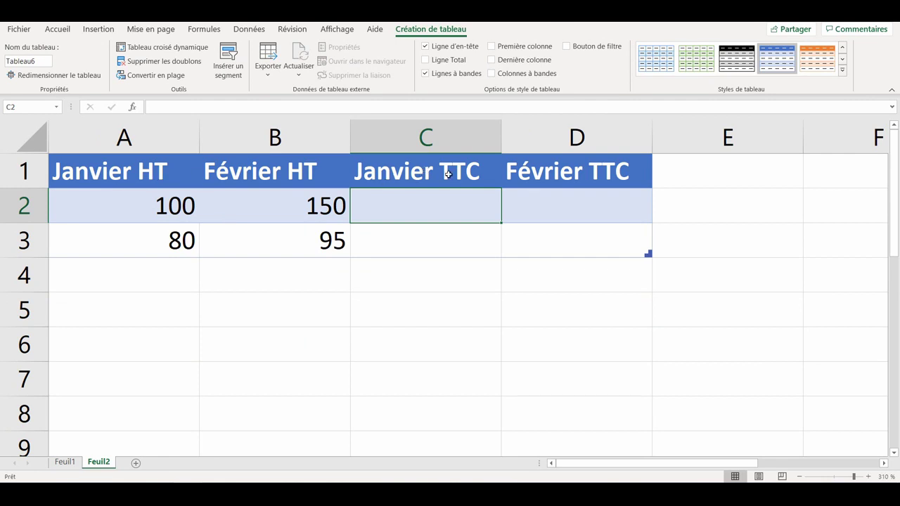
Fill Janvier TTC with =1,2*[@[Janvier HT]], giving 120 and 96.
text(=)
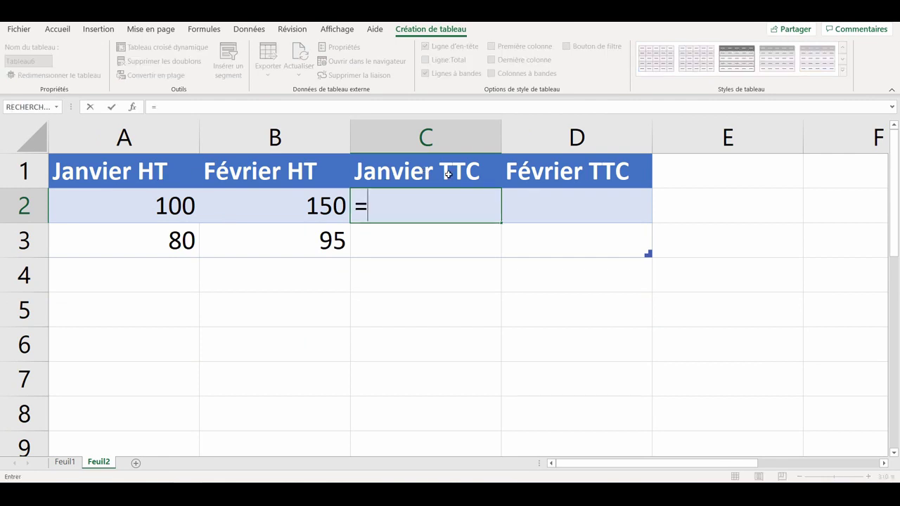
text(1,2*)
click(132, 204)
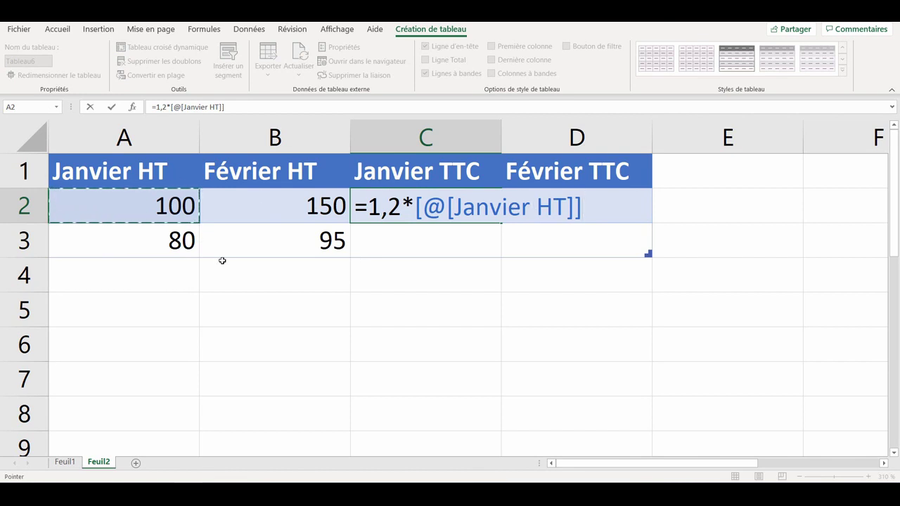
key(Return)
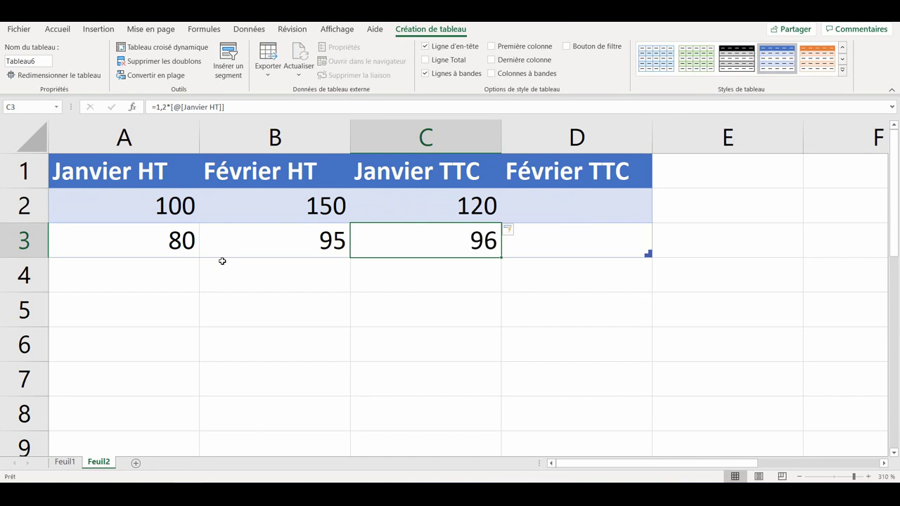
Try extending the C2 formula right into Février TTC, then remove it.
click(480, 211)
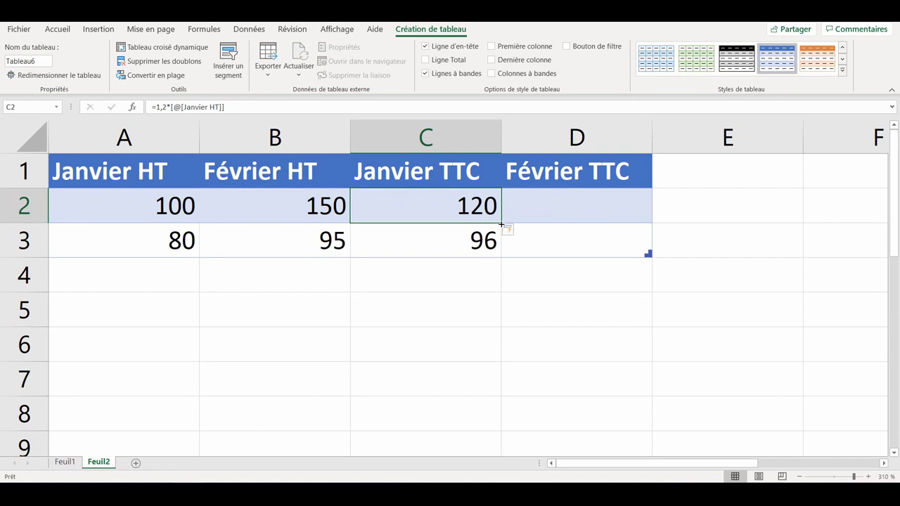
drag(501, 224, 596, 213)
double_click(597, 210)
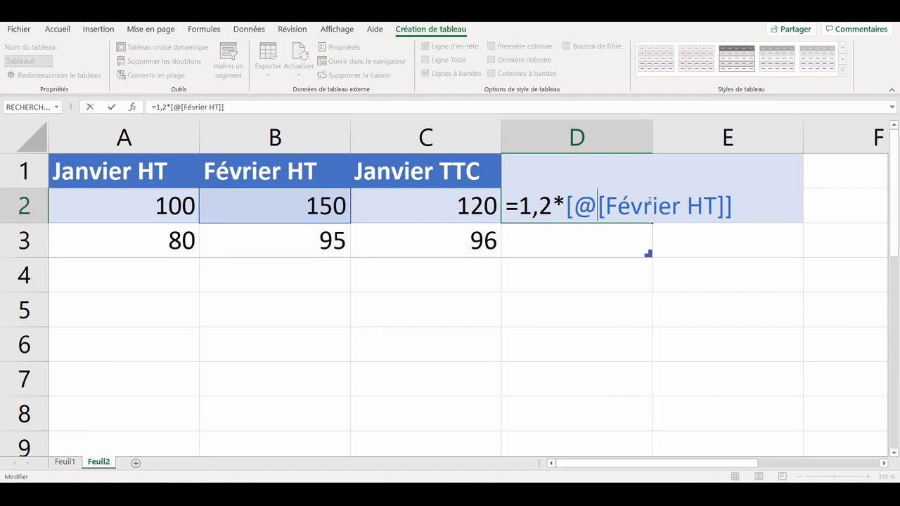
key(Escape)
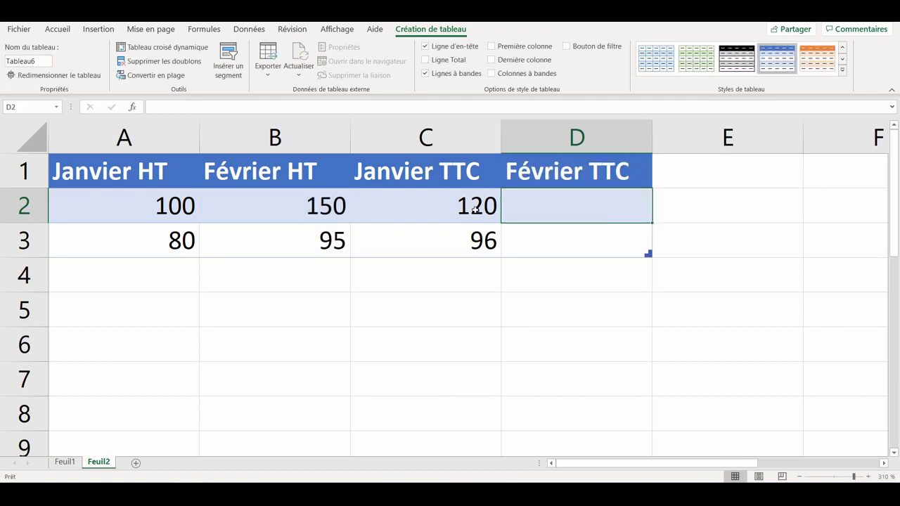
Copy C2's TTC formula into D2 and inspect the pasted result.
click(475, 208)
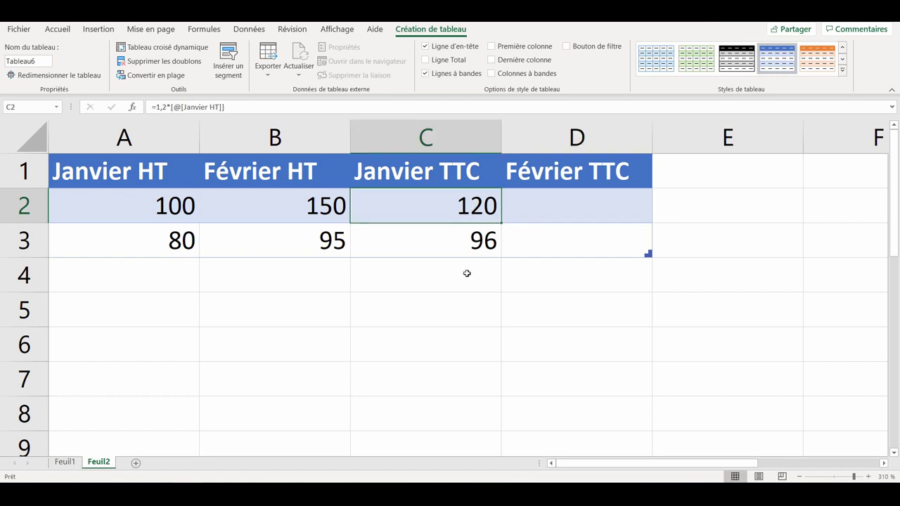
key(ctrl+c)
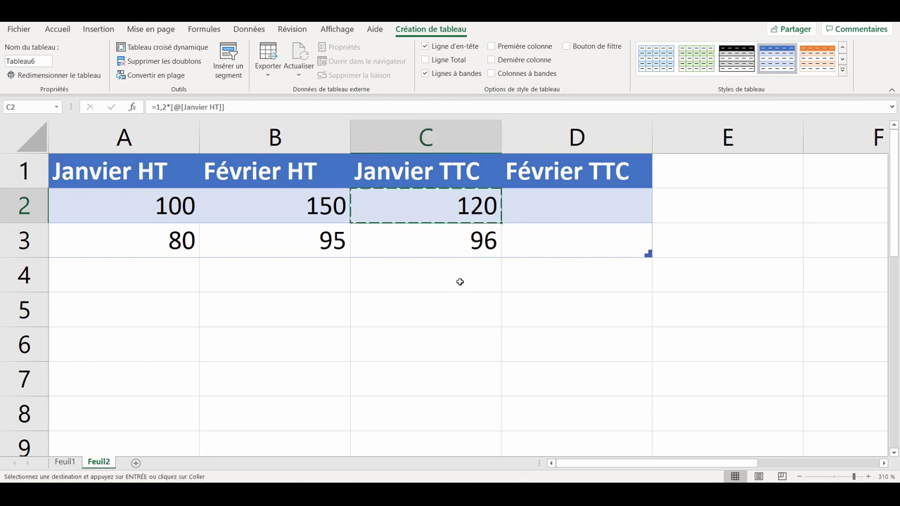
click(548, 209)
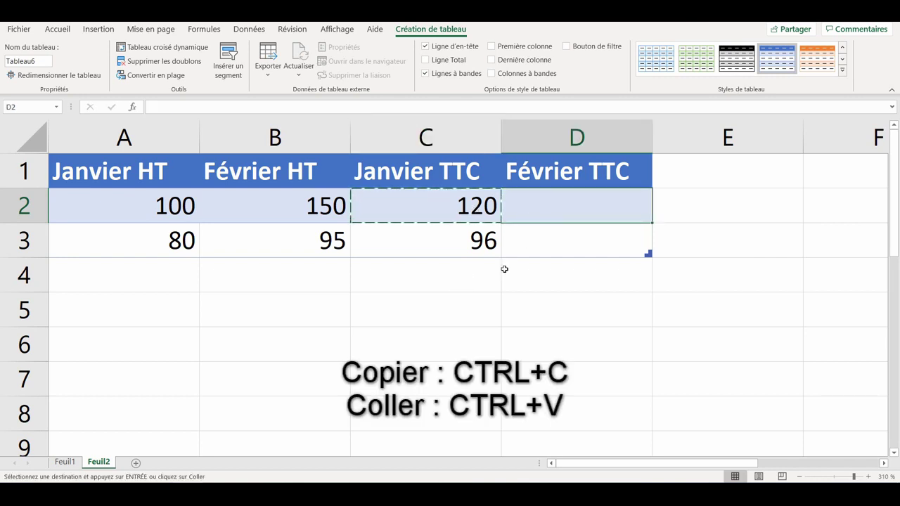
key(ctrl+v)
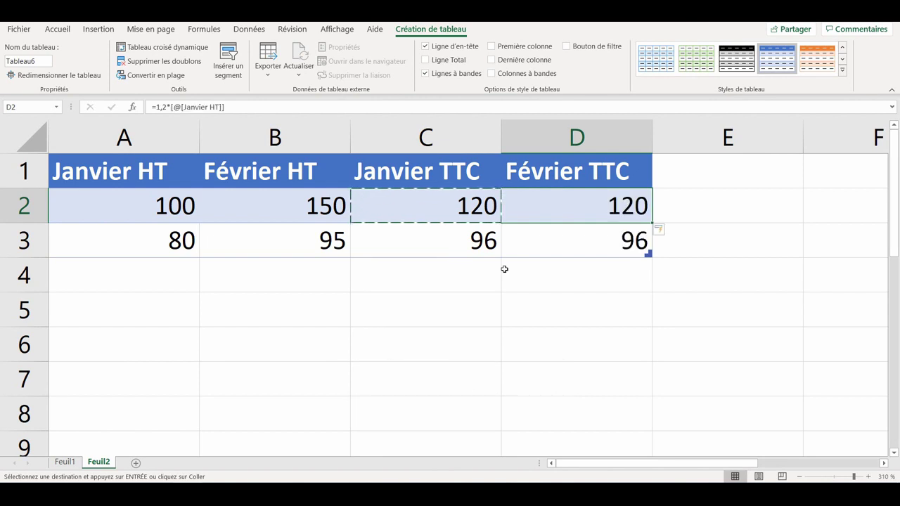
double_click(572, 209)
Undo the paste and instead drag C2's fill handle into D2, showing 180.
key(Escape)
key(ctrl+z)
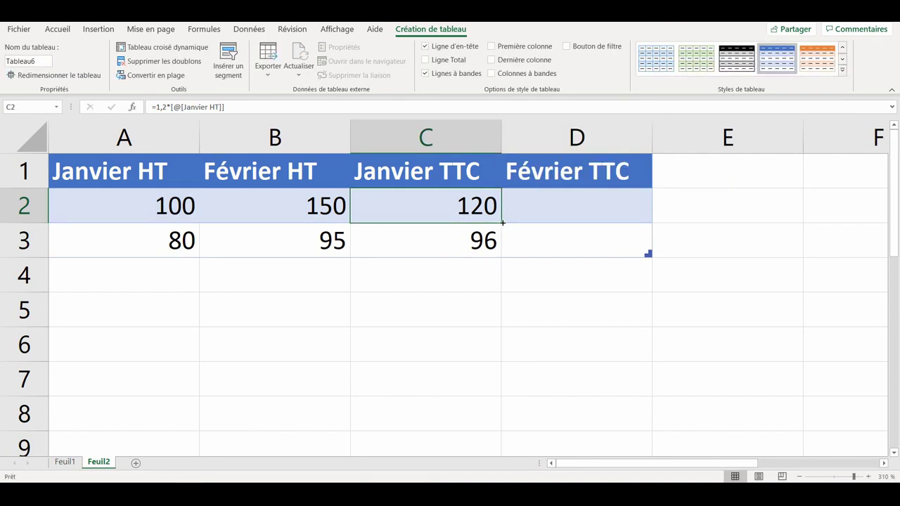
drag(502, 223, 648, 223)
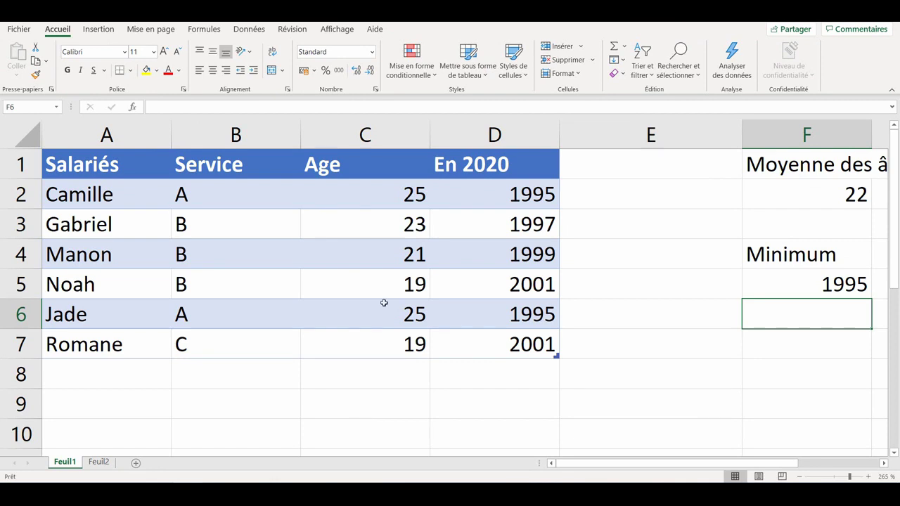
Highlight ages above 20 in light red, then add a service B employee aged 23 in row 8.
click(365, 151)
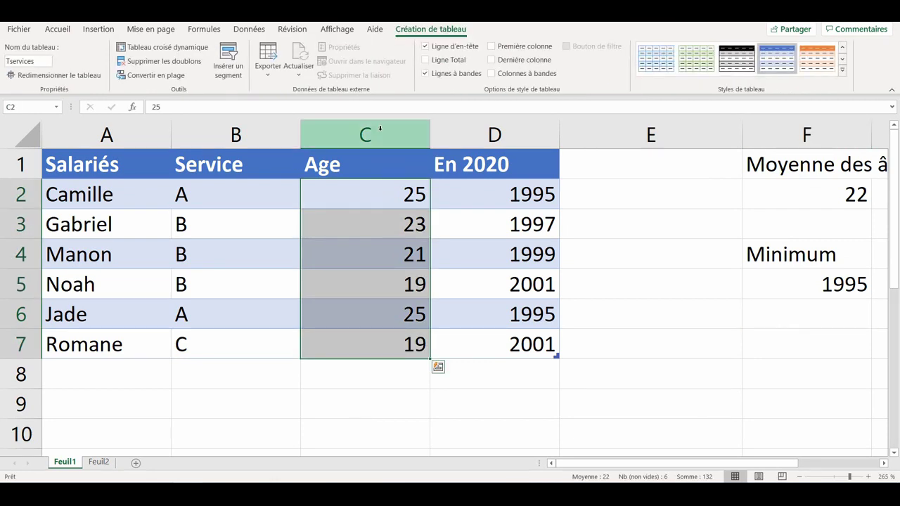
click(57, 29)
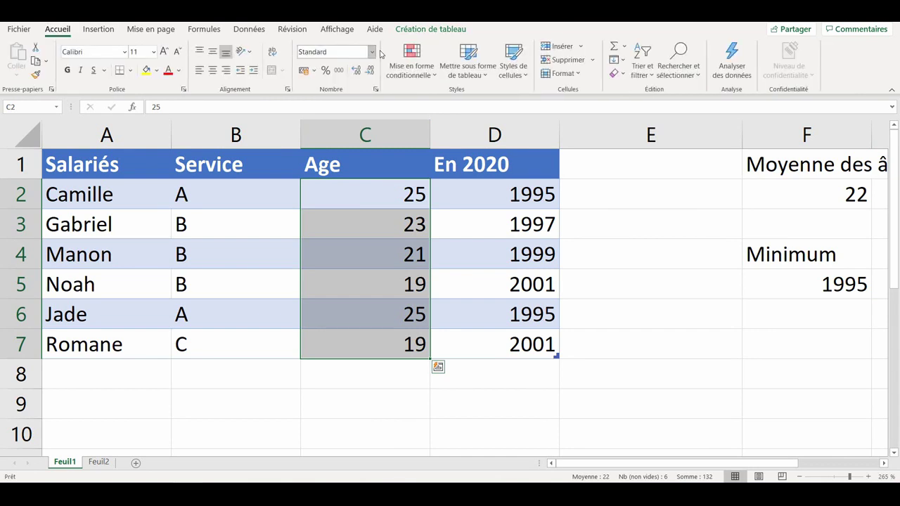
click(424, 75)
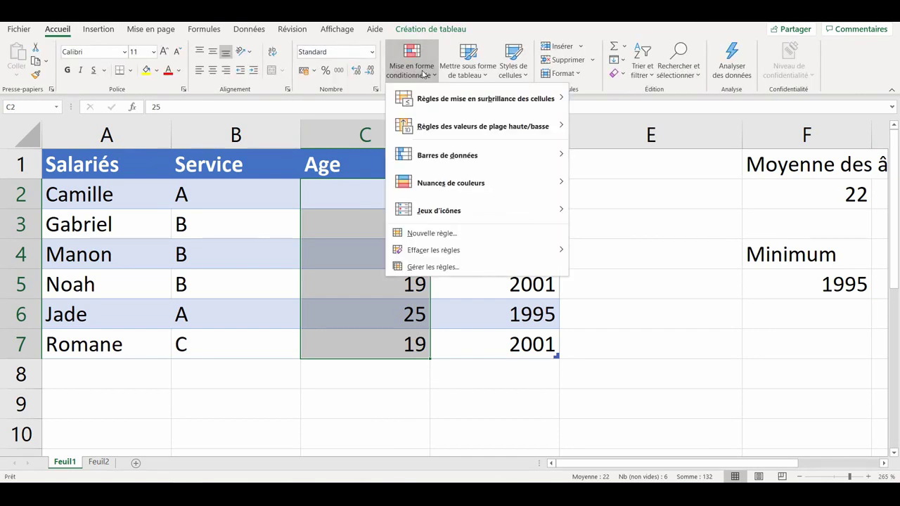
mouse_move(485, 98)
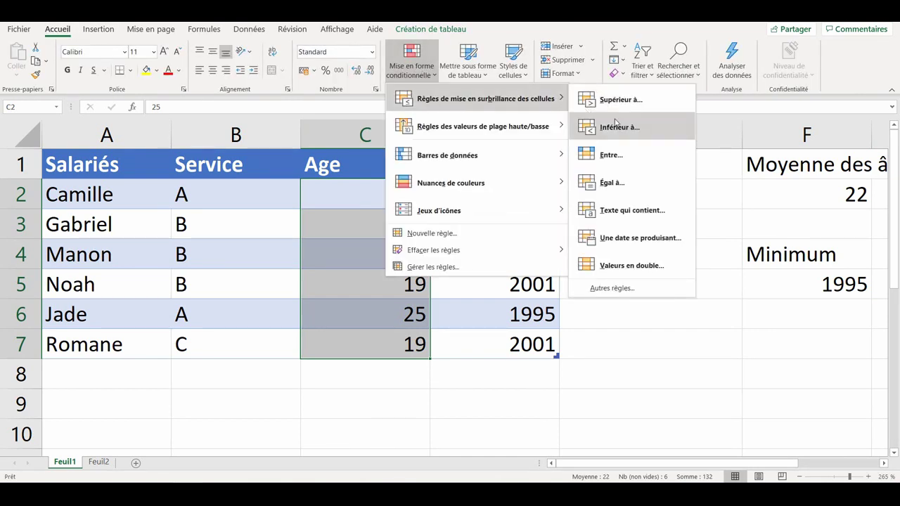
click(624, 102)
text(20)
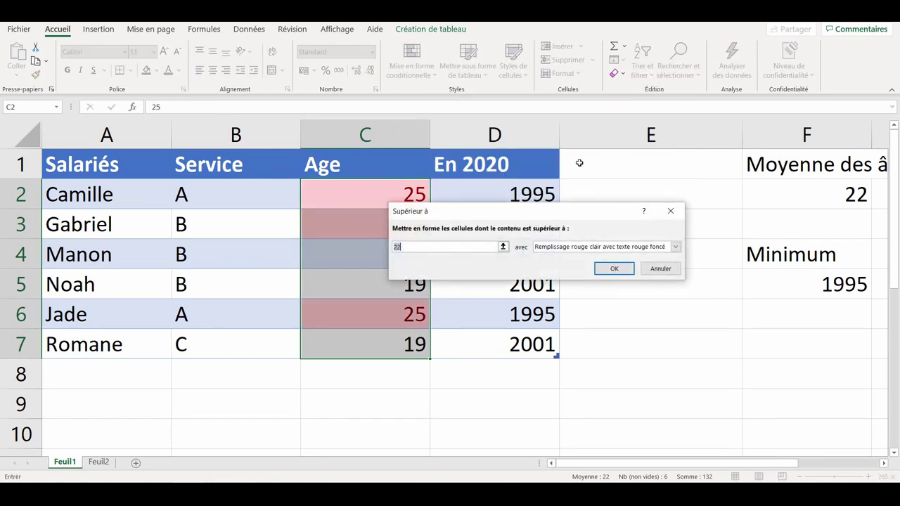
click(613, 269)
click(146, 376)
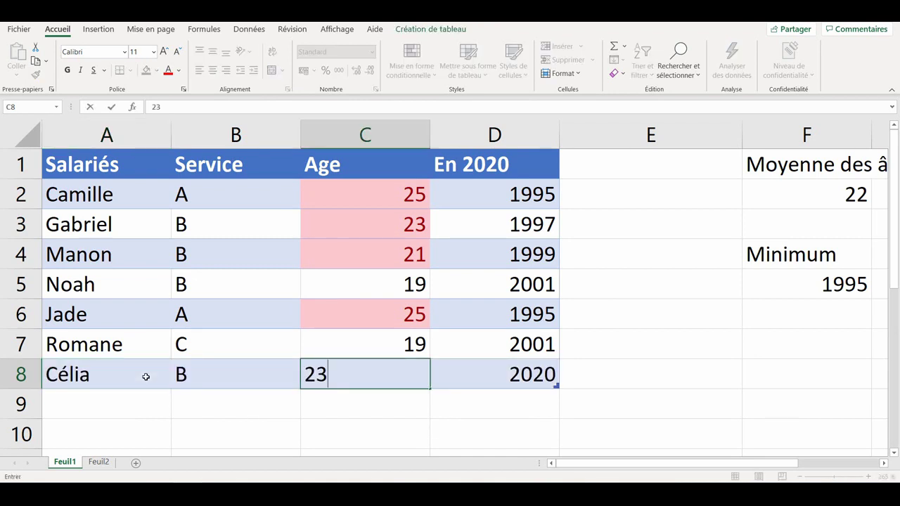
key(Return)
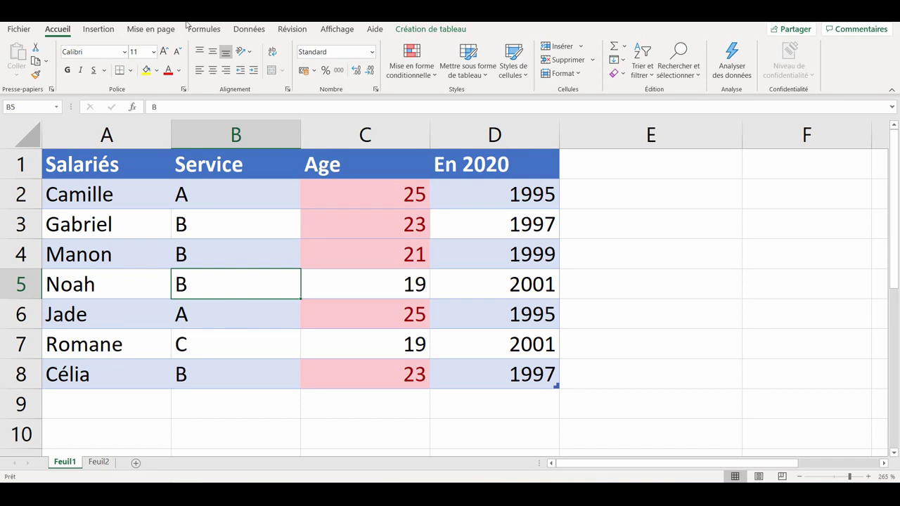
Create a Tservices pivot on a new sheet with Service in rows and values: A 2, B 4, C 1.
click(98, 29)
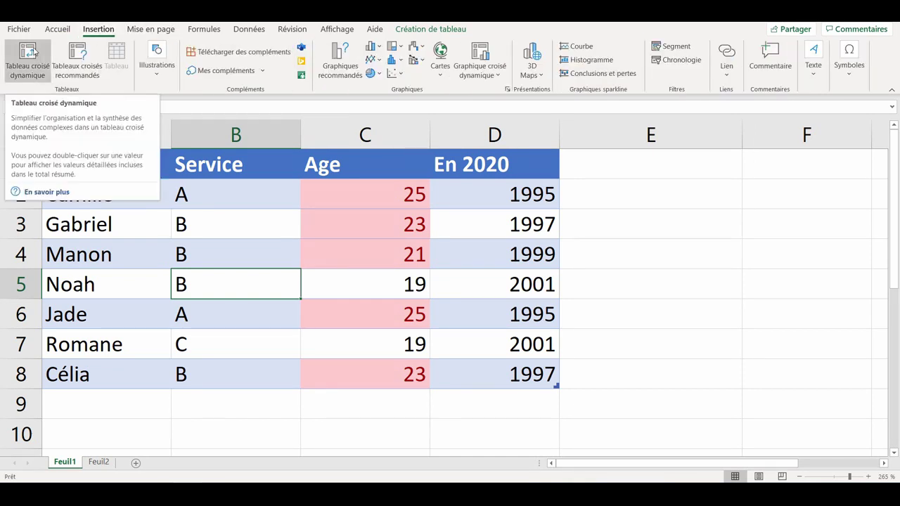
click(28, 56)
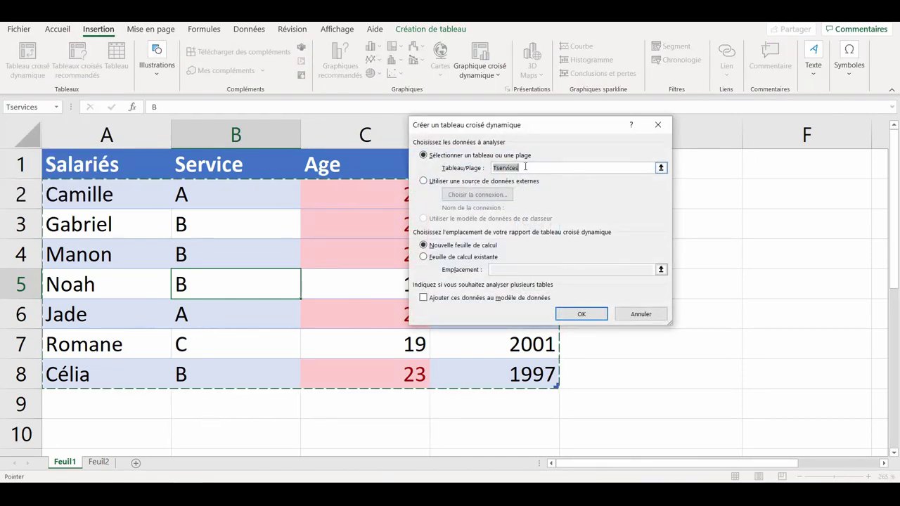
click(527, 168)
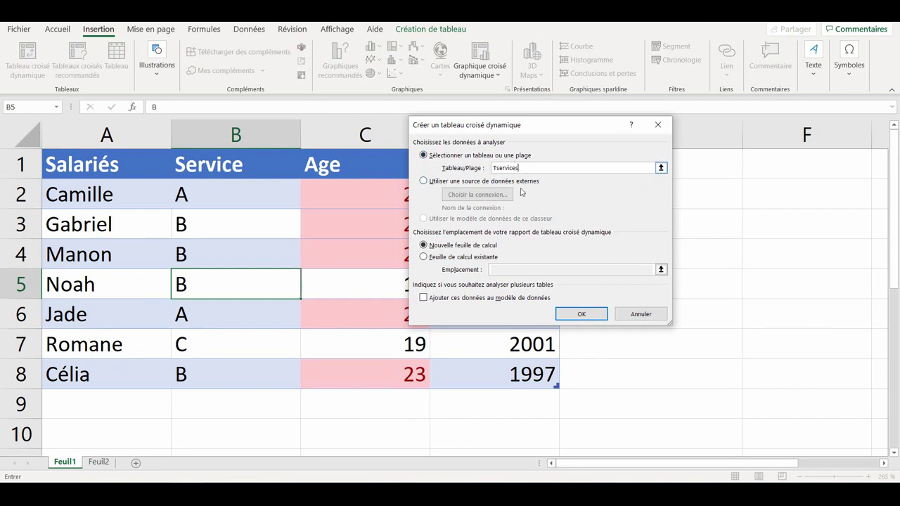
click(582, 313)
drag(724, 206, 745, 407)
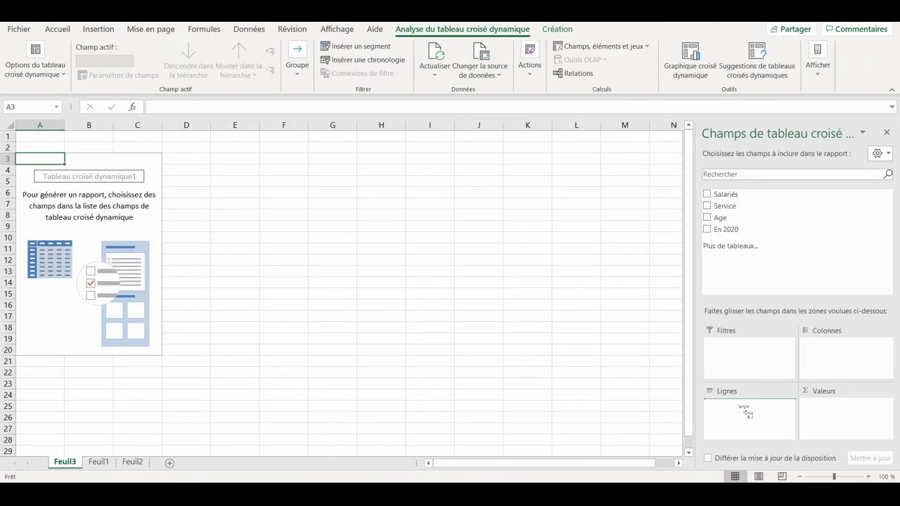
mouse_move(724, 205)
mouse_down()
mouse_move(813, 269)
mouse_move(830, 412)
mouse_up()
ctrl+scroll(130, 174, up, 11)
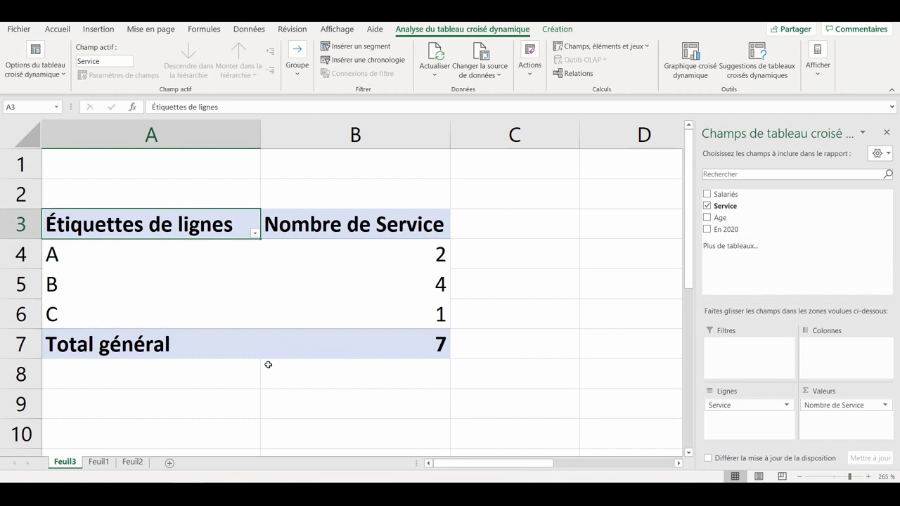
Add a new employee row with service C and age 18 to Tservices.
click(99, 462)
text(C)
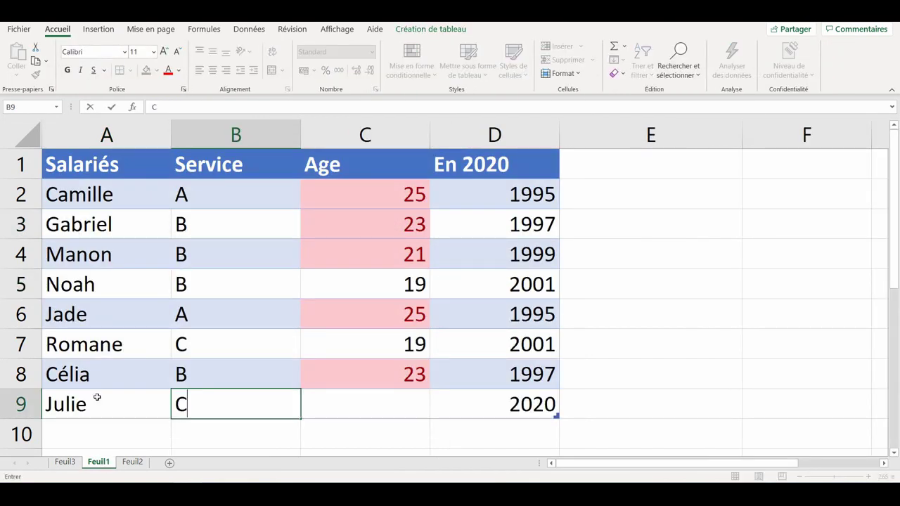
key(Tab)
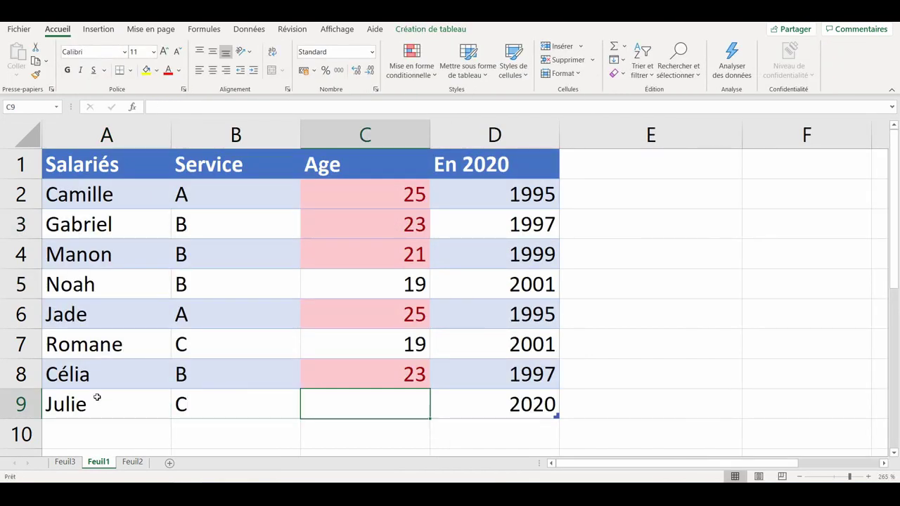
text(18)
key(Return)
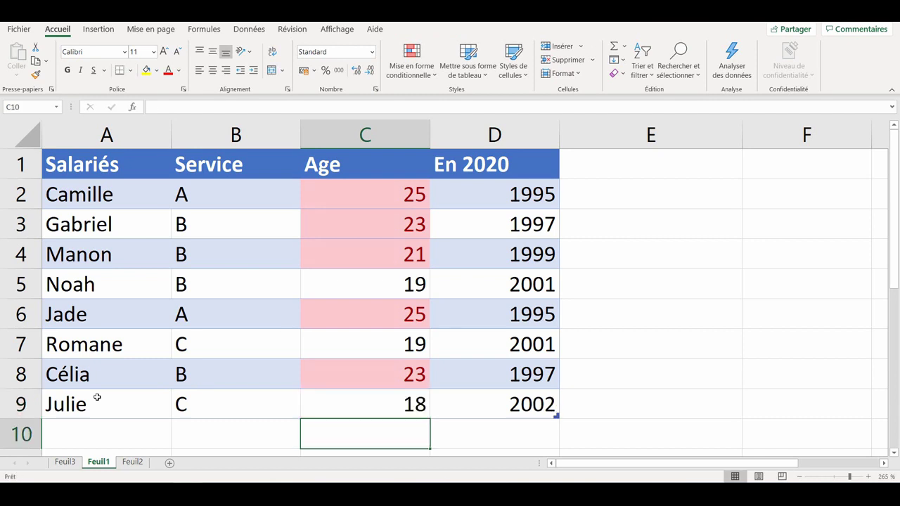
Refresh the Feuil3 pivot so C counts 2, then return to Feuil1.
click(65, 462)
right_click(175, 259)
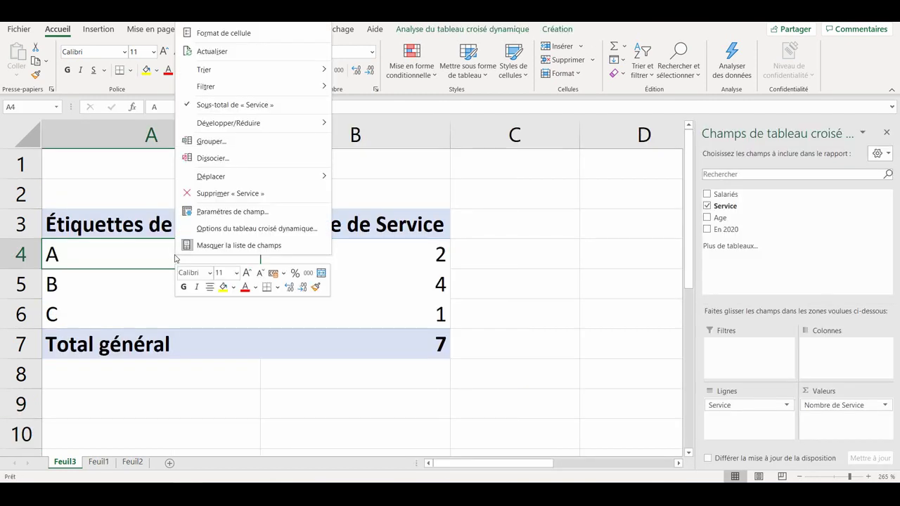
click(225, 51)
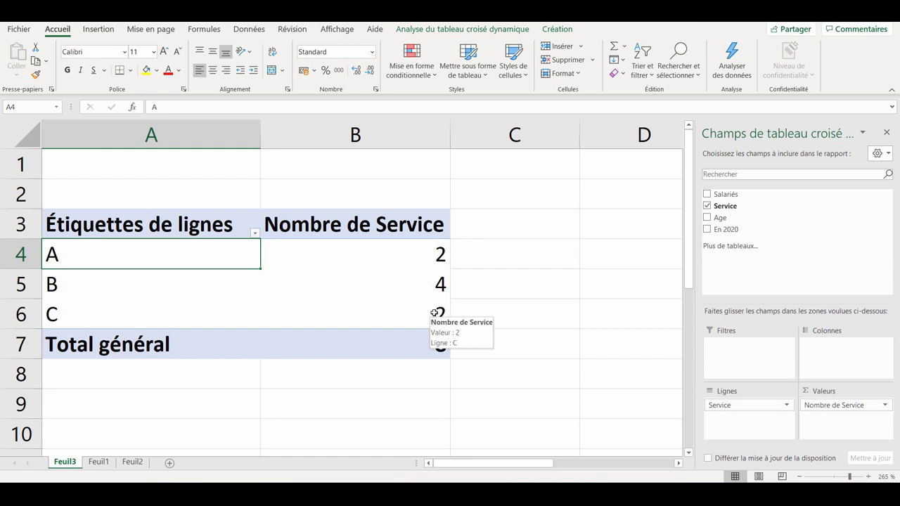
click(99, 462)
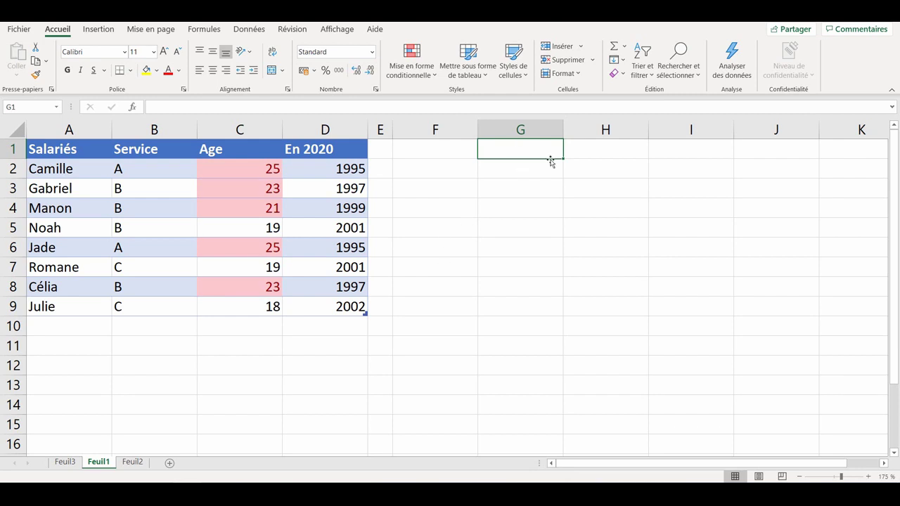
Enter =Tservices[[#Tout];[Age]] in G1 so the Age column spills with its header.
text(=)
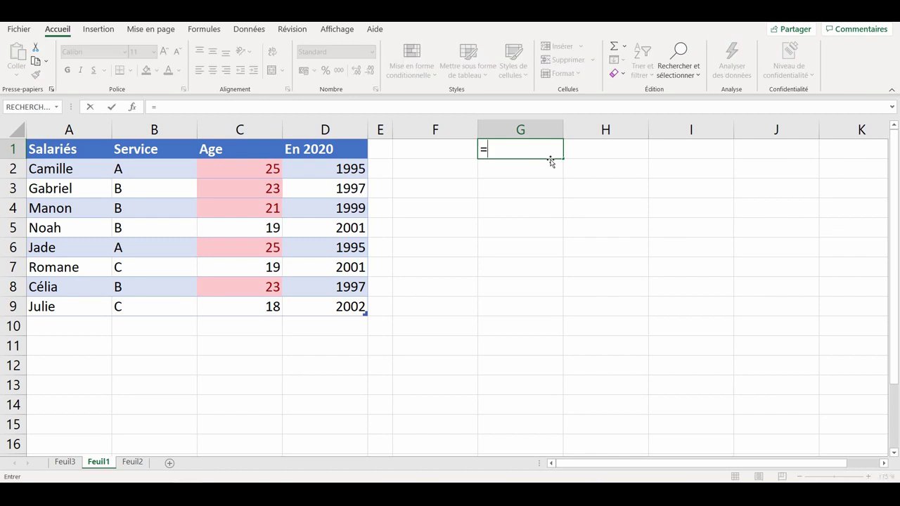
click(227, 139)
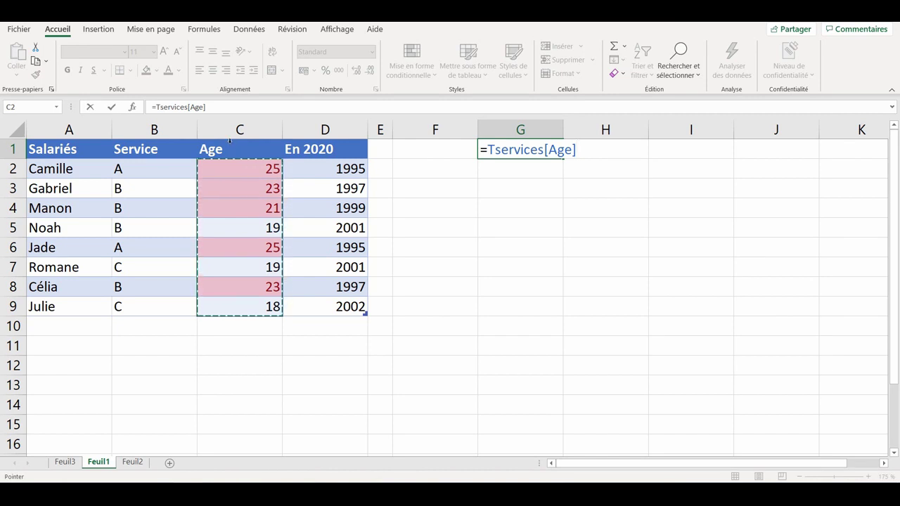
click(235, 151)
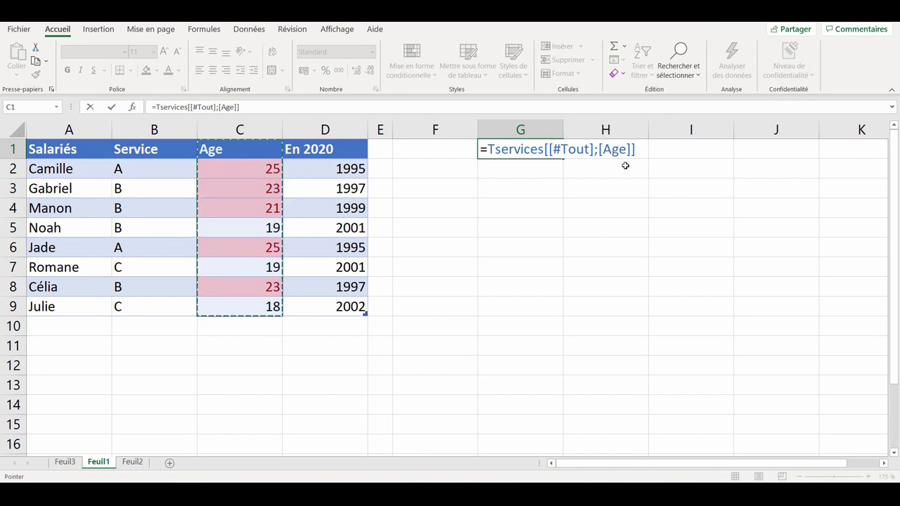
key(Return)
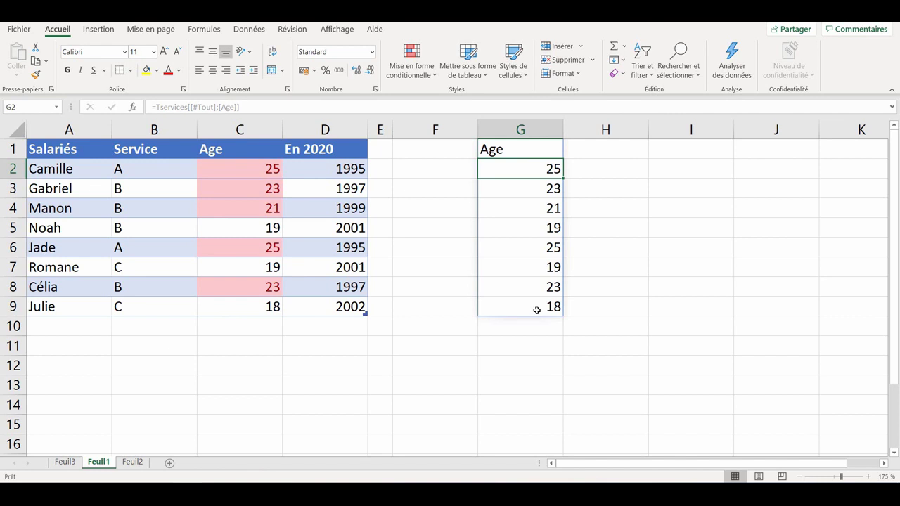
Enter =Tservices[[#Tout];[Service]] in H1 so the Service column spills with its header.
click(604, 150)
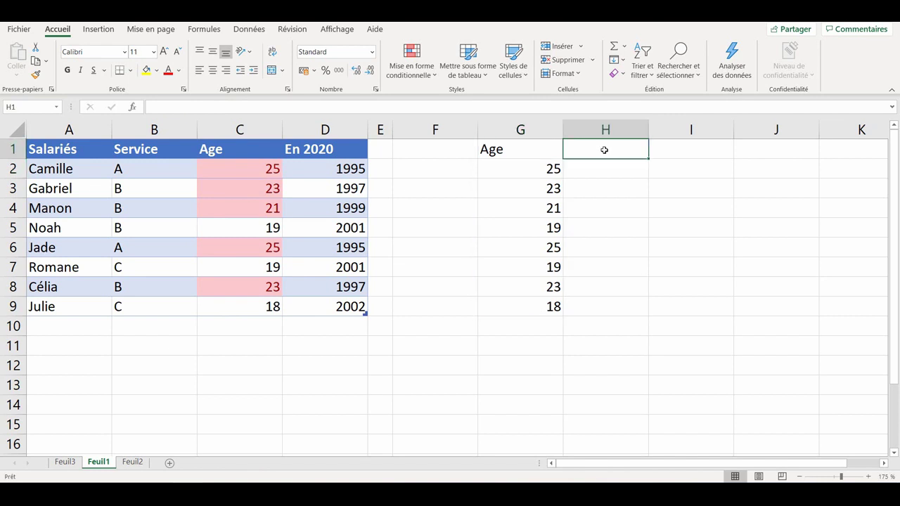
text(=)
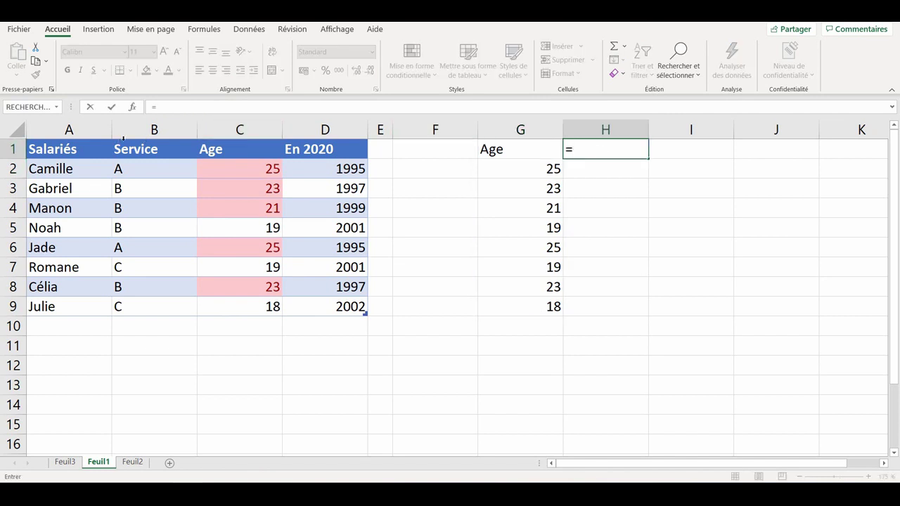
click(145, 140)
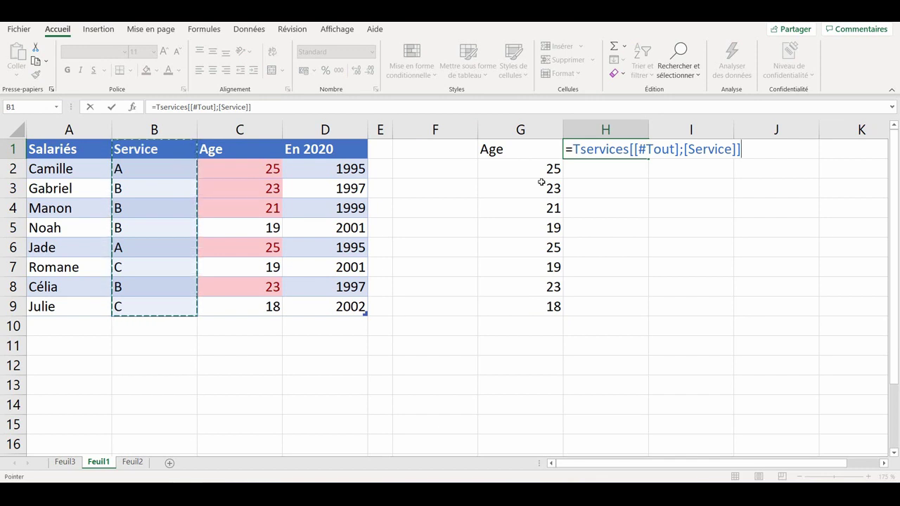
key(Return)
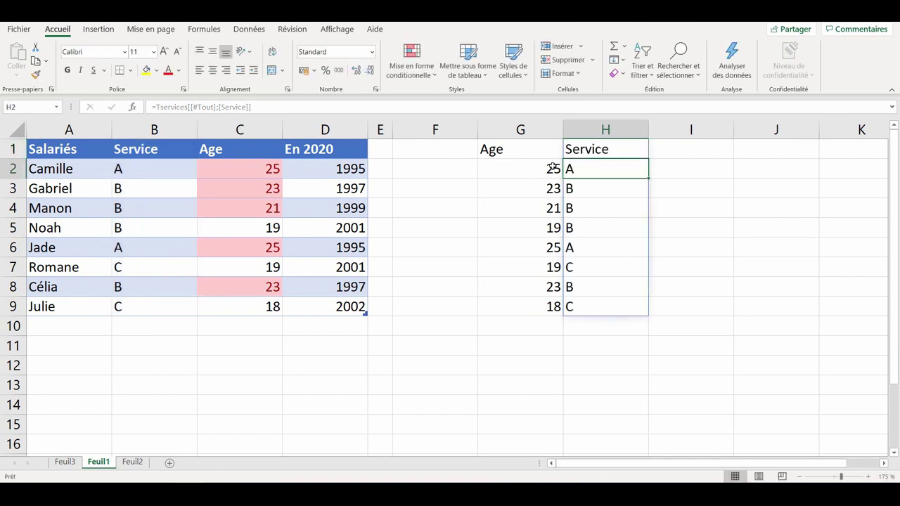
click(77, 329)
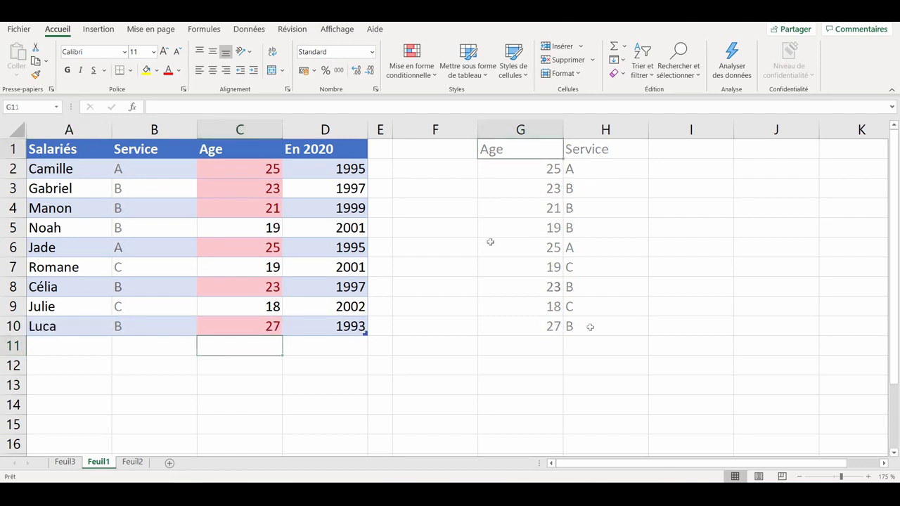
Enter a Service list in G1:G3 with header Service and values A and B.
text(Ser)
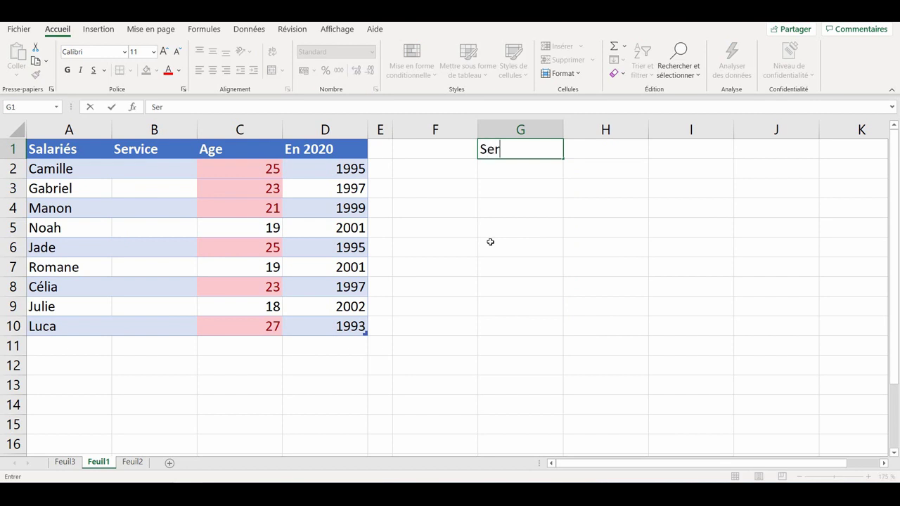
text(vice)
key(Return)
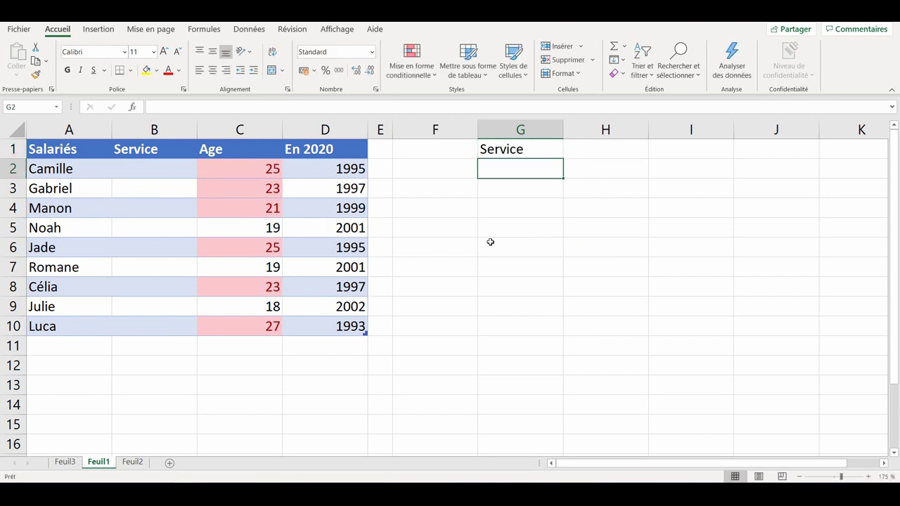
text(A)
key(Return)
text(B)
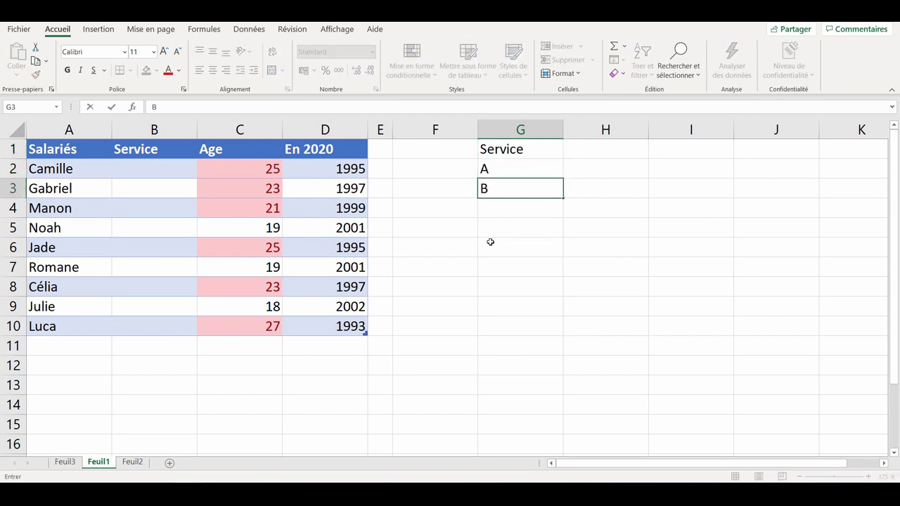
key(Return)
key(Up)
key(Up)
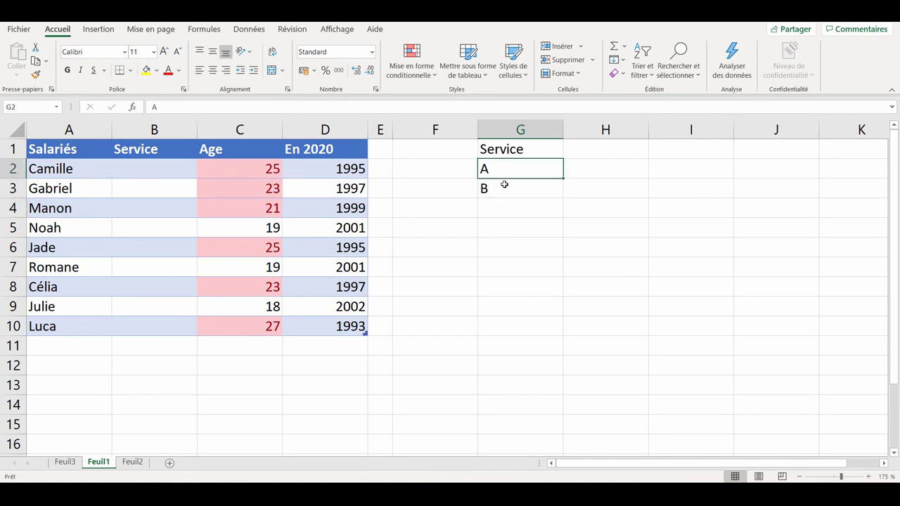
Format G1:G3 as an orange table named 'Lervices', then select Service cells B2:B10.
click(468, 63)
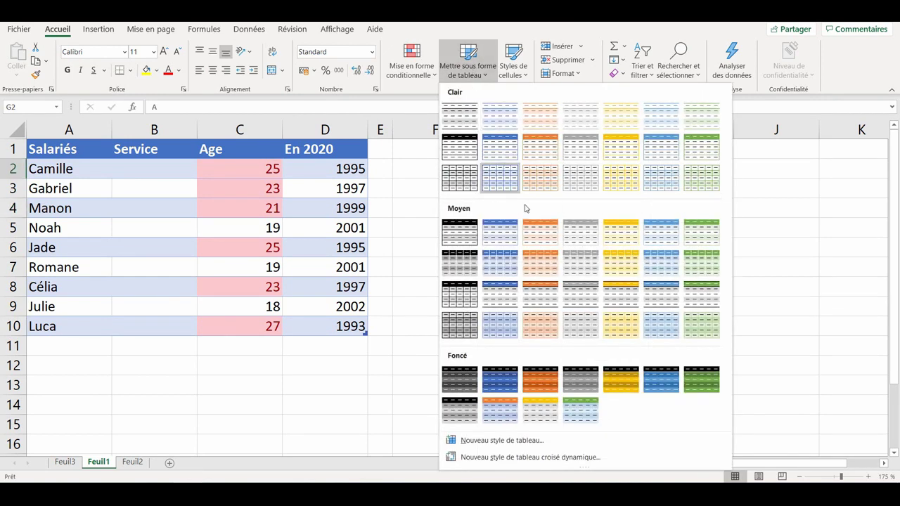
click(496, 232)
click(538, 252)
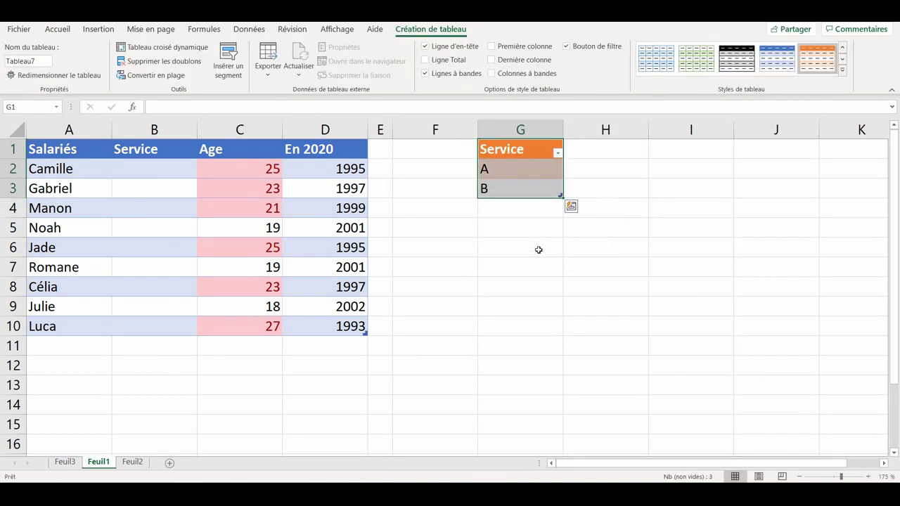
click(45, 60)
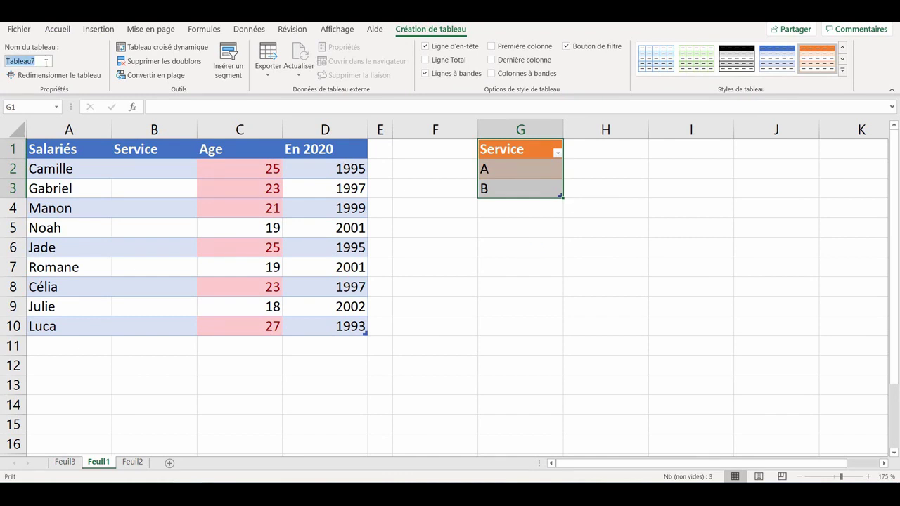
text(L)
text(ervice)
text(s)
click(154, 169)
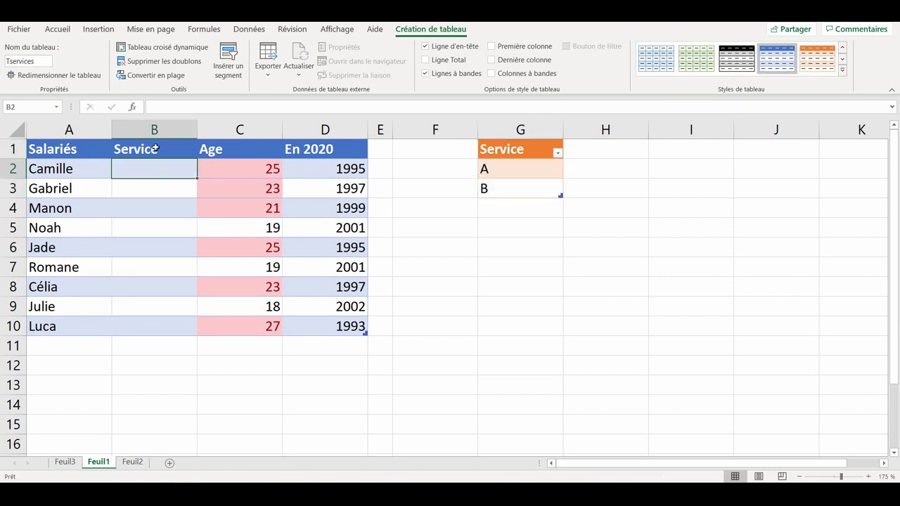
click(155, 140)
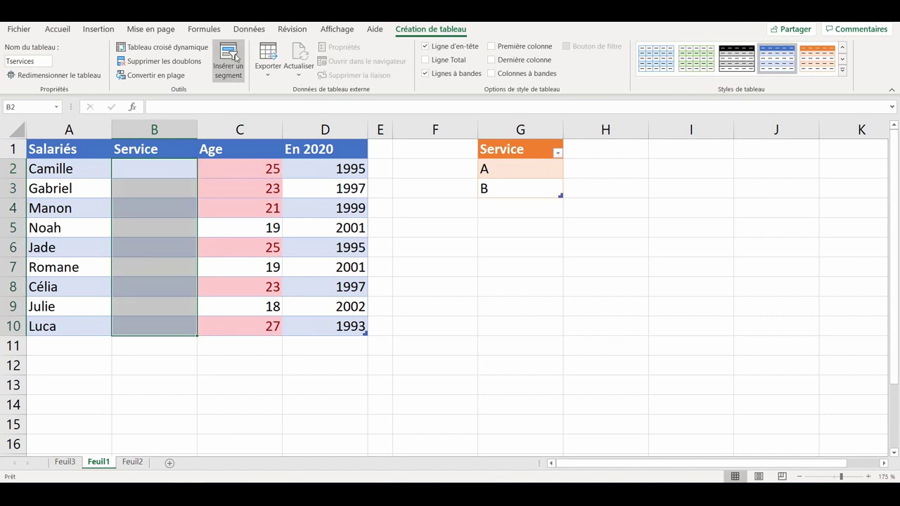
Add a data-validation List to B2:B10 with source G2:G3 (services A and B).
click(249, 30)
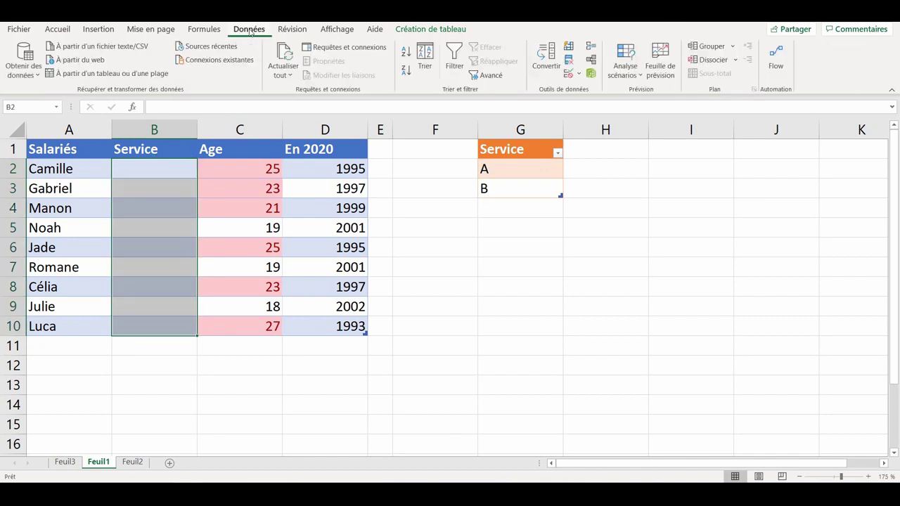
click(568, 73)
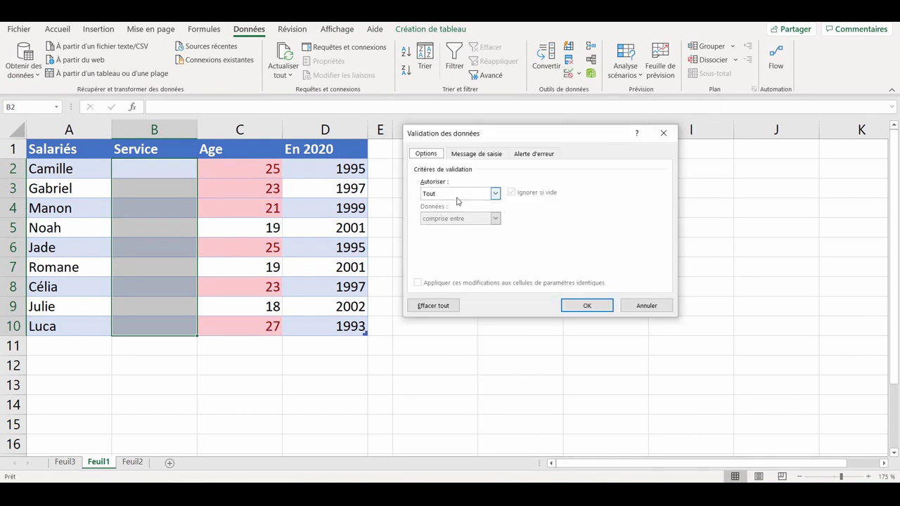
click(452, 195)
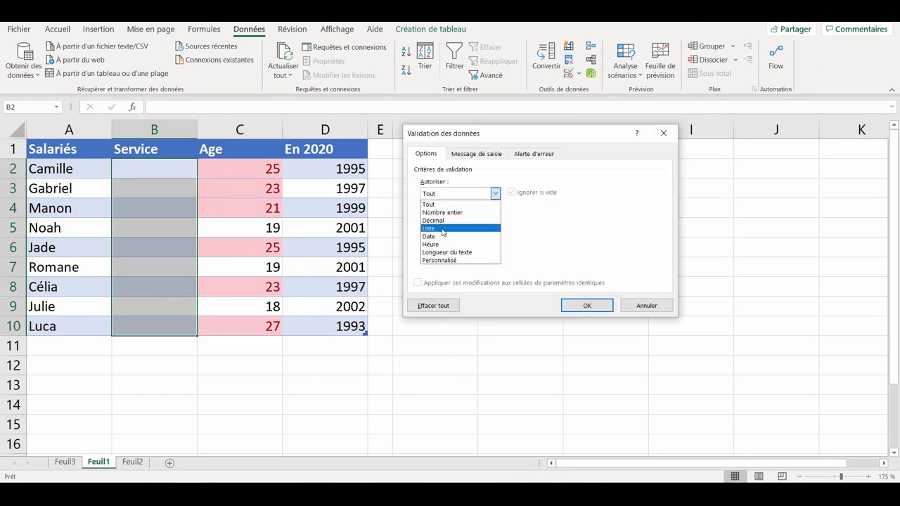
drag(495, 135, 229, 163)
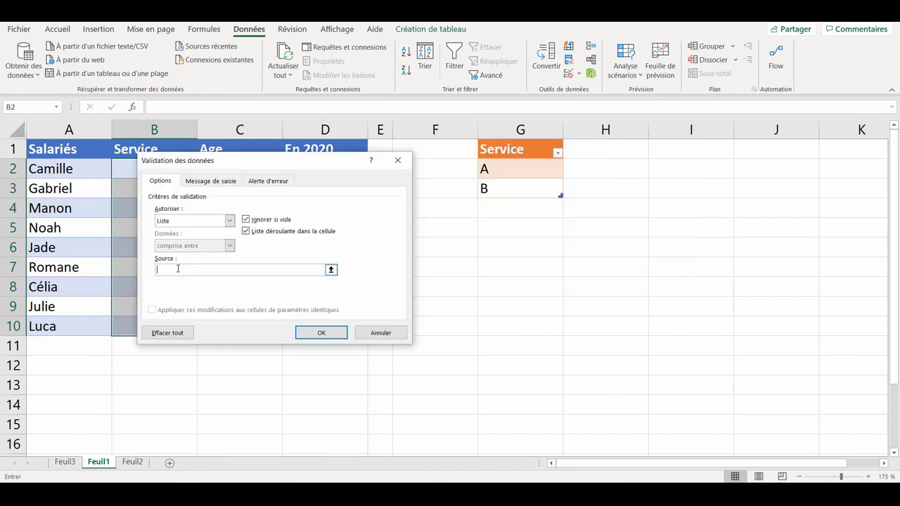
click(176, 270)
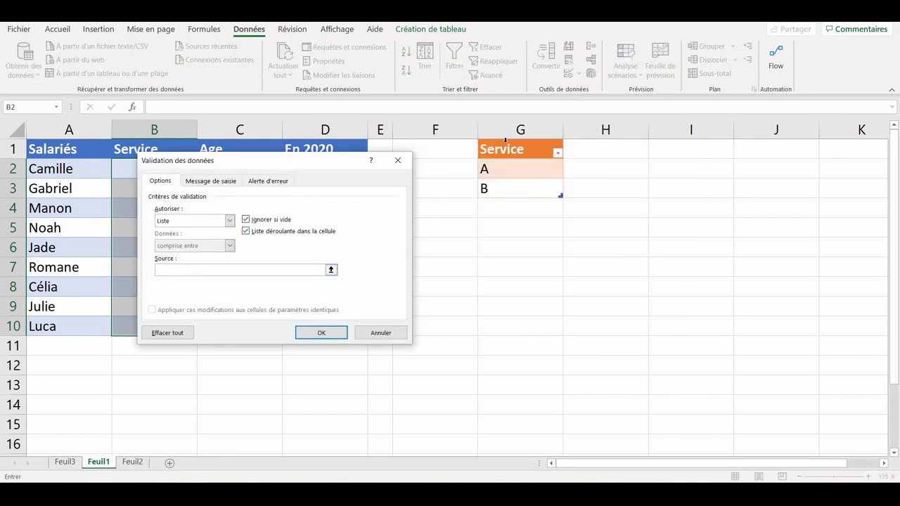
drag(505, 170, 504, 187)
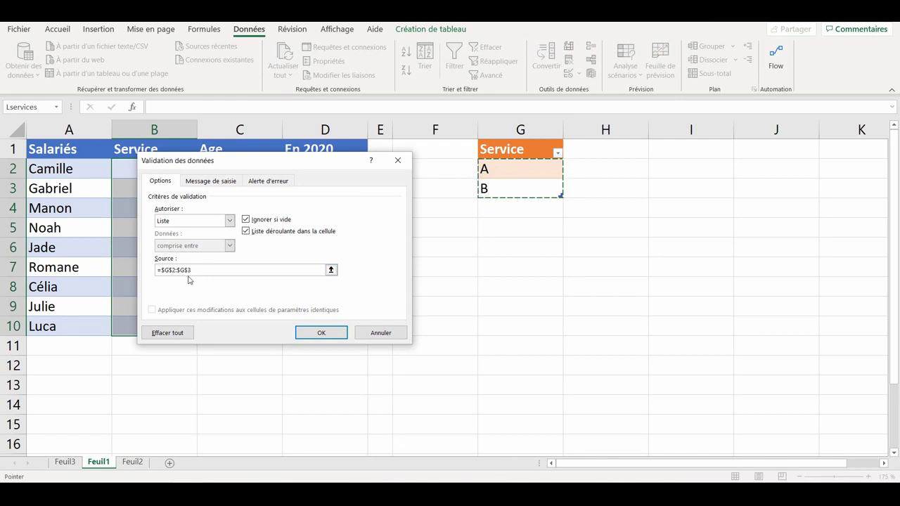
click(320, 333)
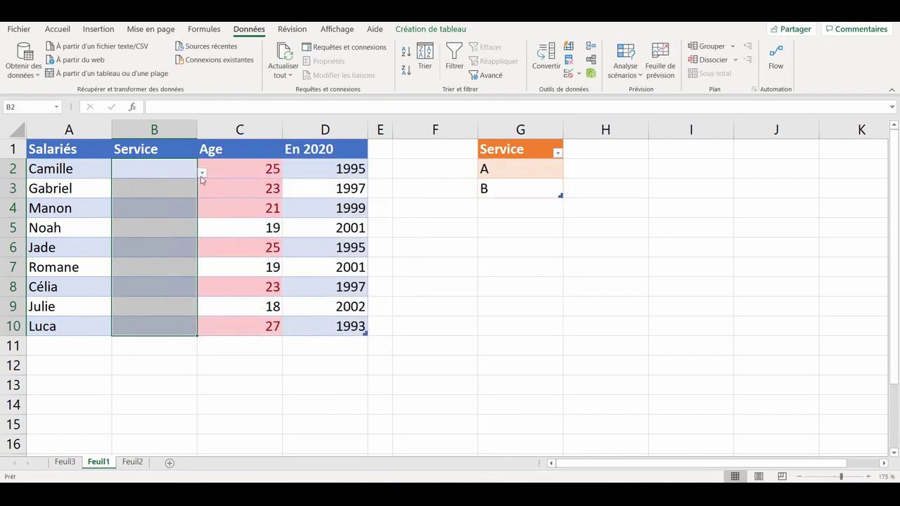
Use the dropdowns to set B2 to service A and B3 to service B.
click(180, 169)
click(174, 187)
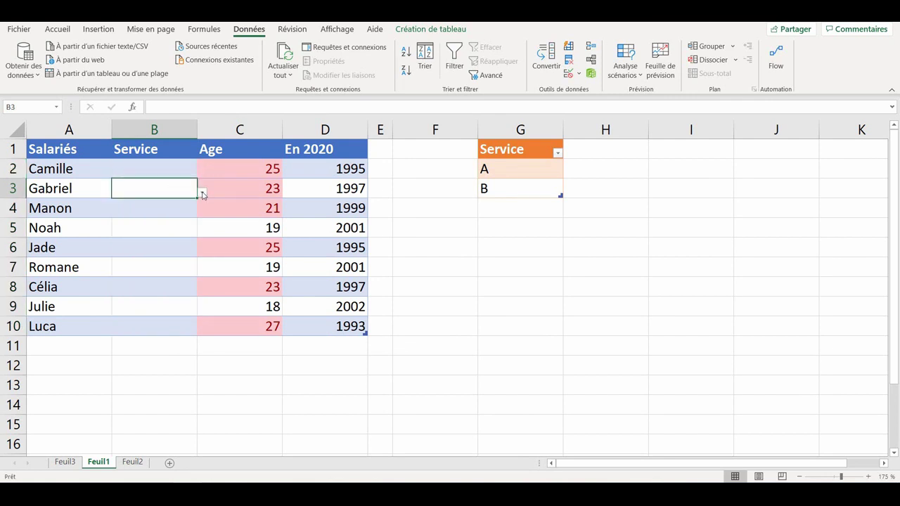
click(187, 171)
click(203, 173)
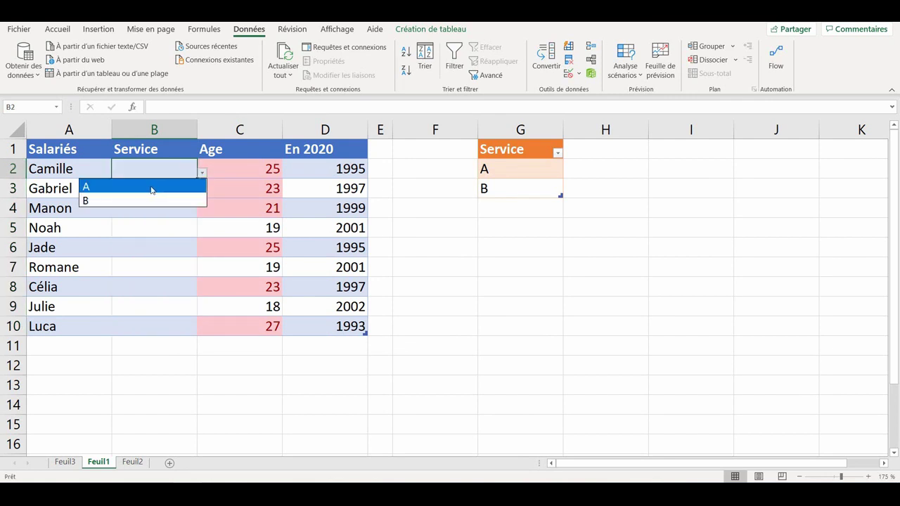
click(173, 186)
click(172, 186)
click(202, 193)
click(146, 219)
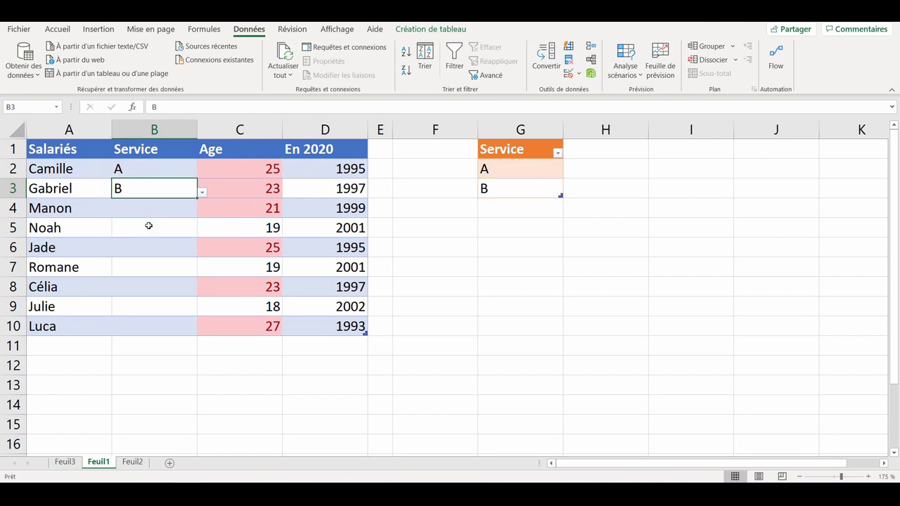
Add service C in G4 to extend the Service table, and pick C for B4.
click(510, 205)
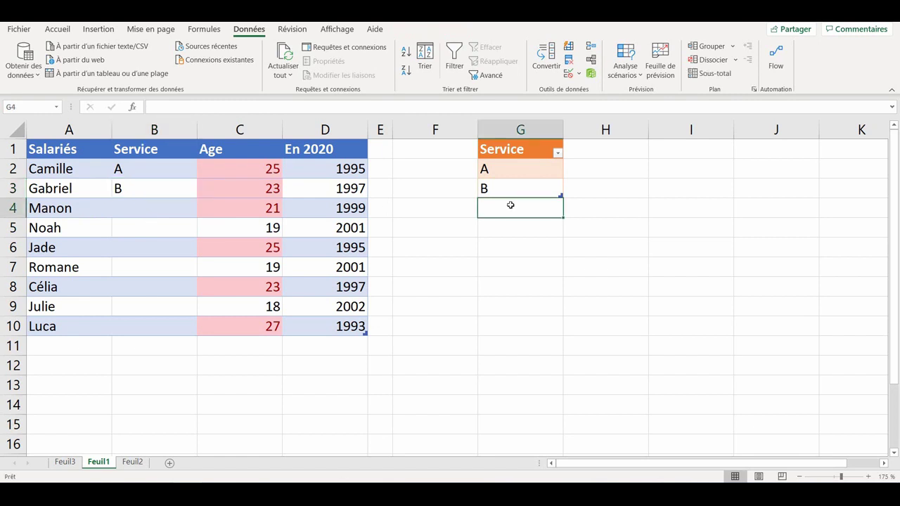
text(C)
key(Return)
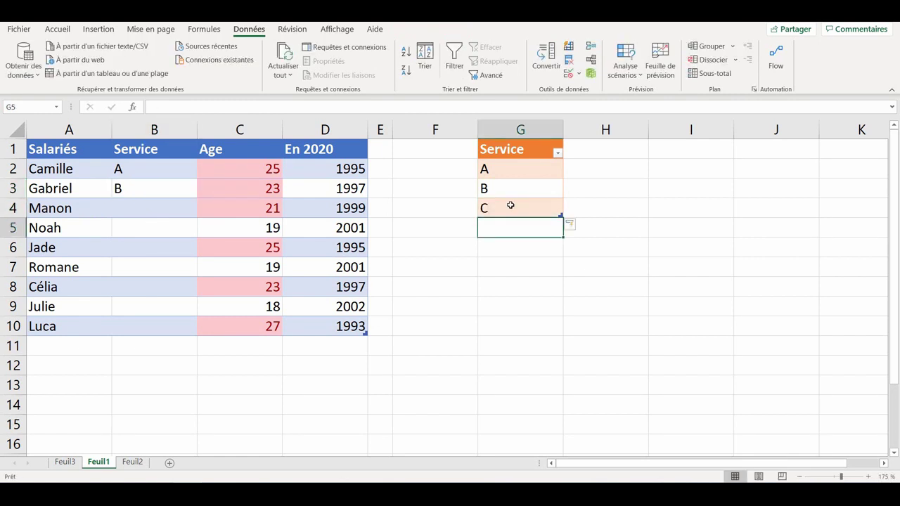
click(169, 209)
click(202, 212)
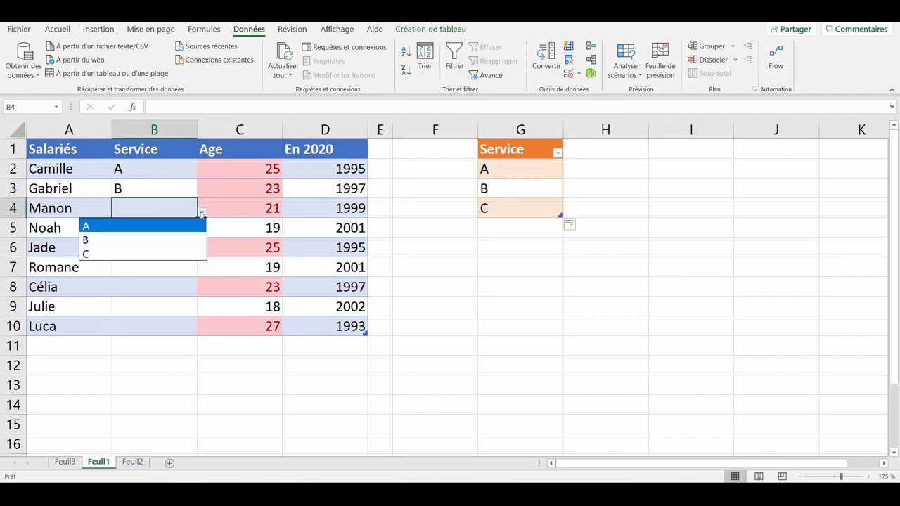
click(114, 254)
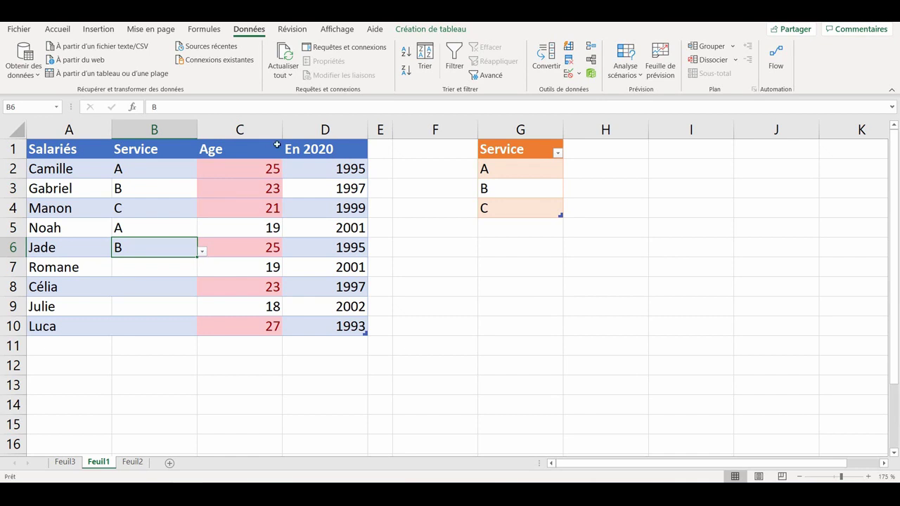
click(511, 141)
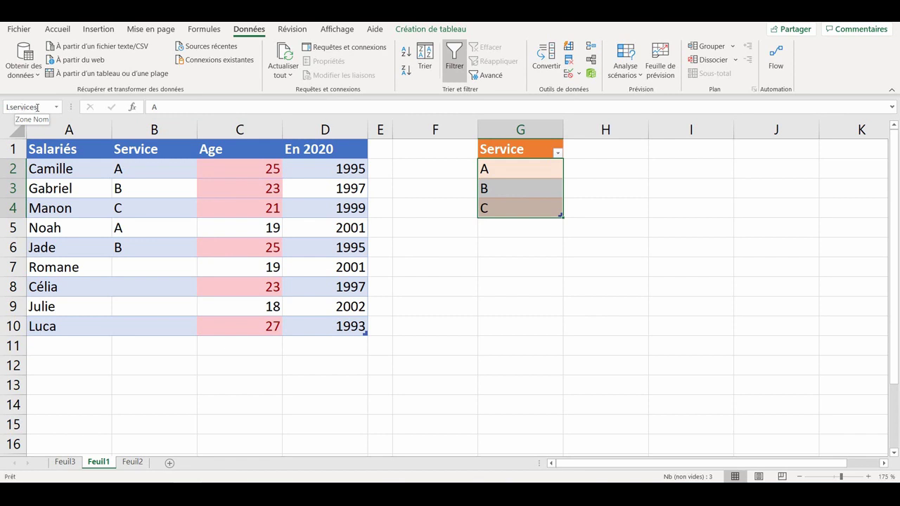
click(38, 106)
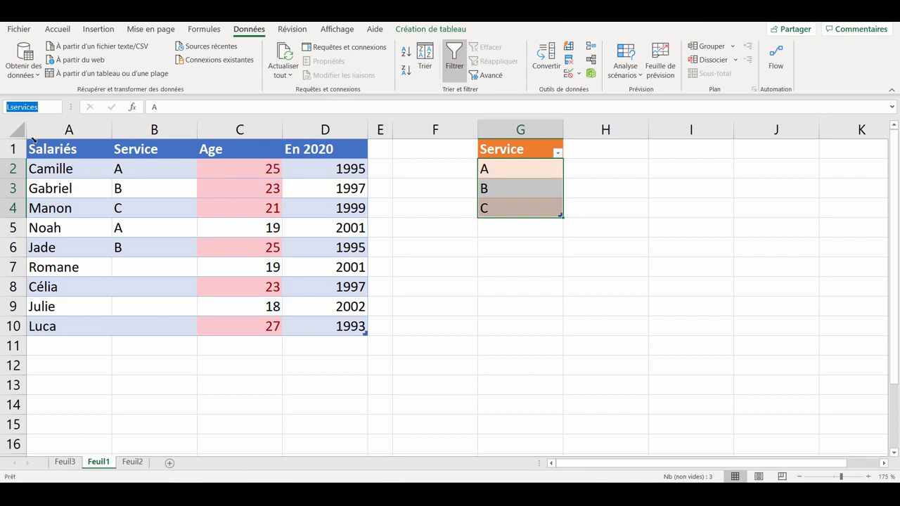
text(Z)
text(s)
text(ervice)
key(Escape)
click(395, 226)
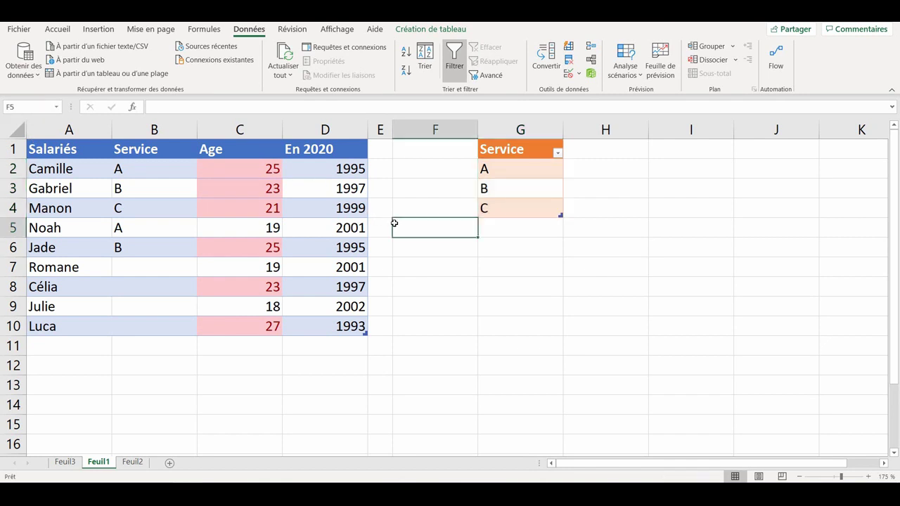
click(57, 107)
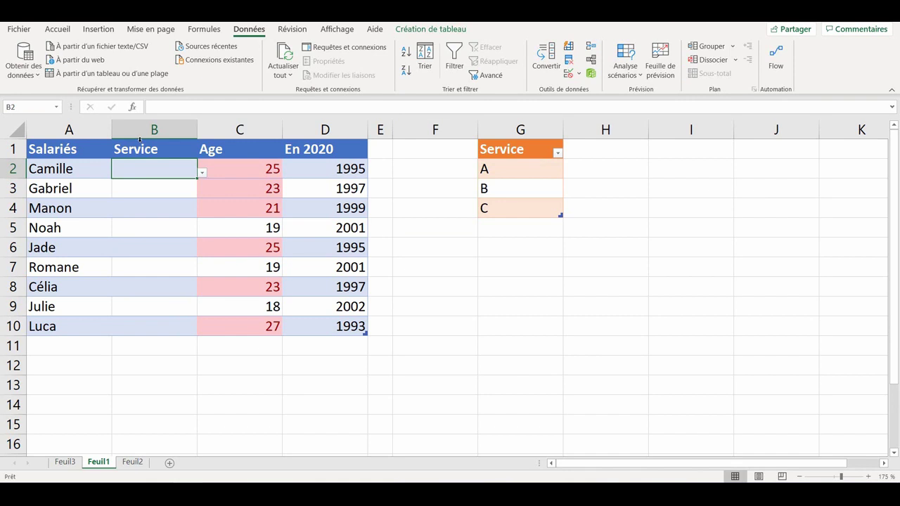
Change the validation list source of B2:B10 from $G$2:$G$4 to =Zservices.
click(140, 140)
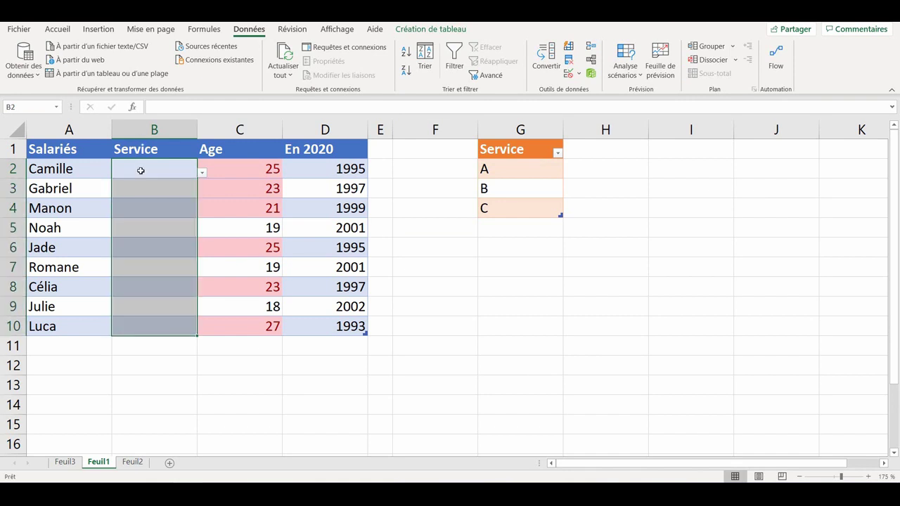
click(568, 74)
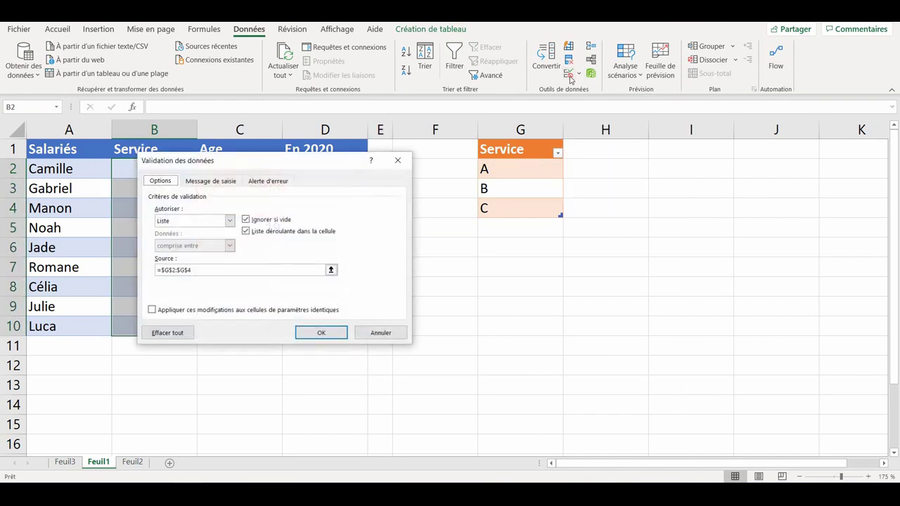
double_click(222, 271)
text(=Z)
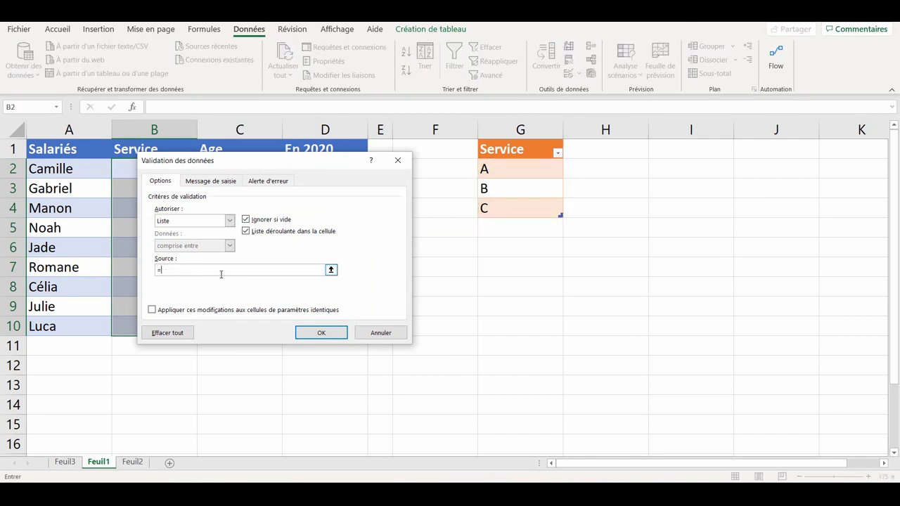
text(serv)
text(ices)
click(321, 333)
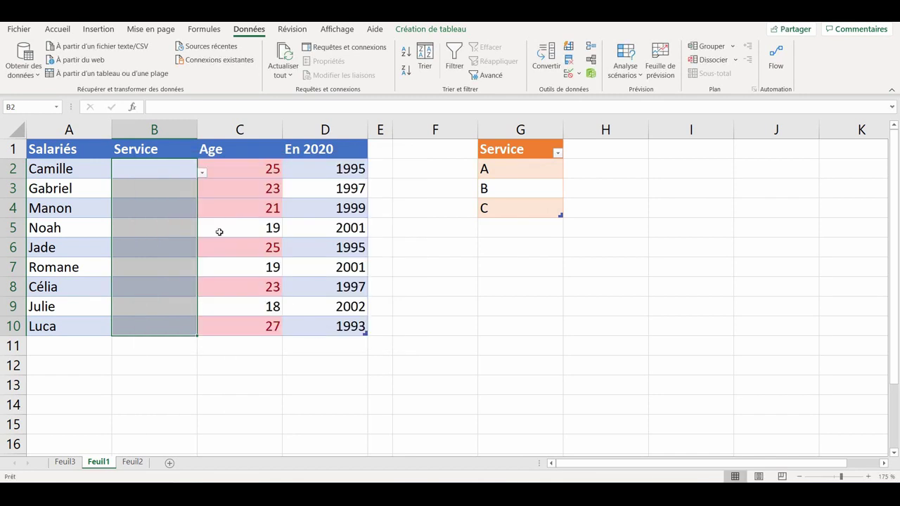
Use the dropdowns to set B2 to service B and B3 to service C.
click(202, 172)
click(175, 196)
click(179, 189)
click(202, 191)
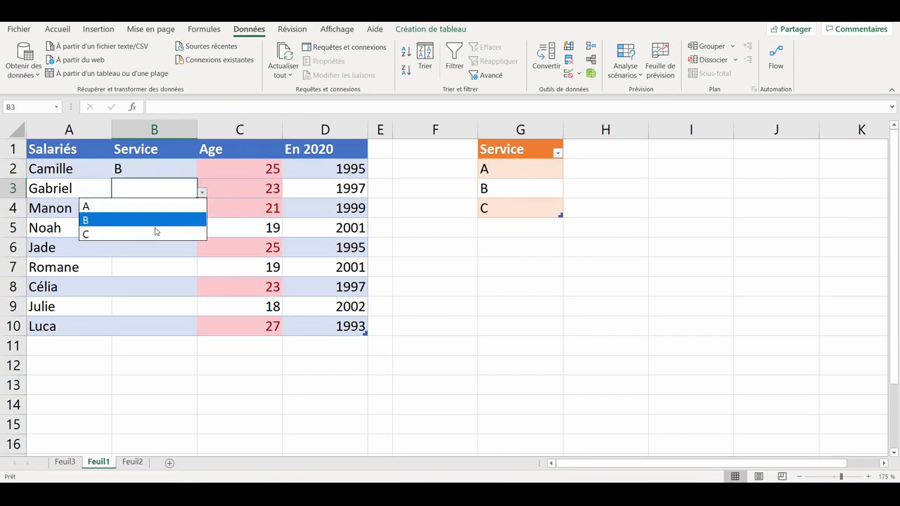
click(161, 232)
Add service D in G5 to extend the Service table, and pick D for B4.
click(503, 227)
text(D)
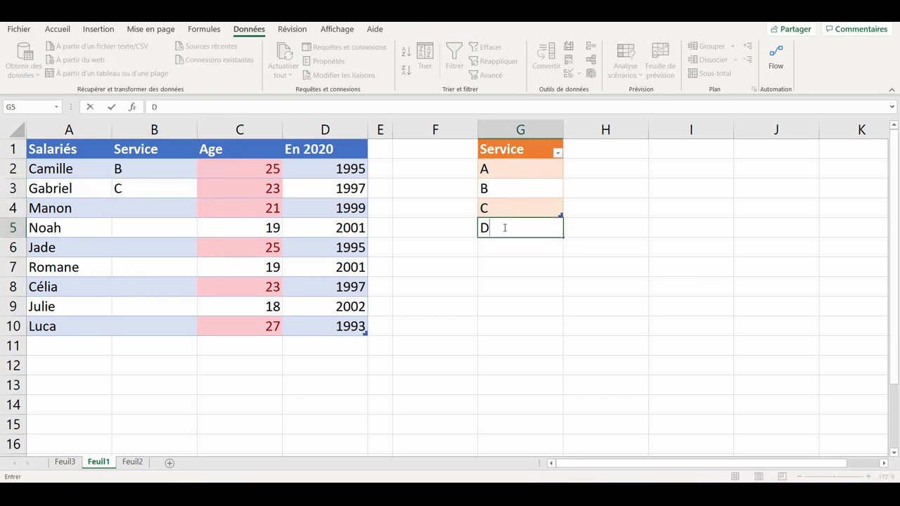
key(Return)
click(154, 208)
click(202, 212)
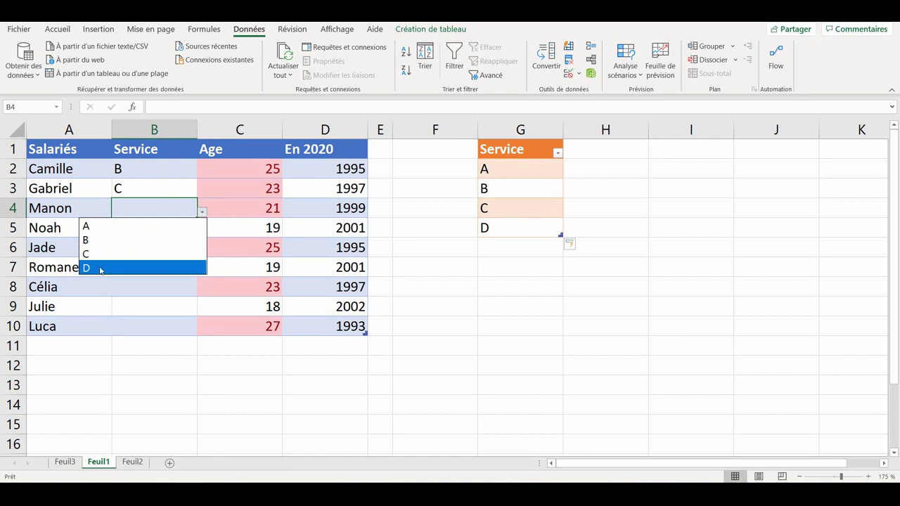
click(100, 268)
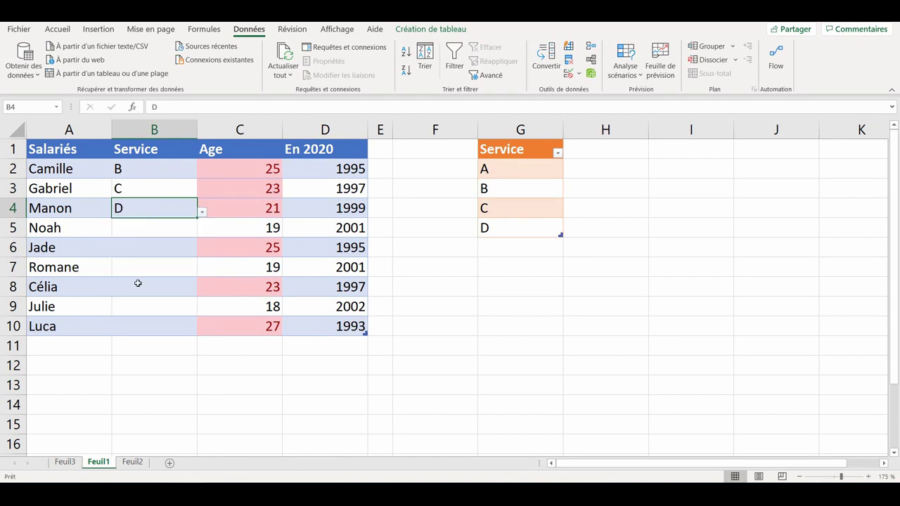